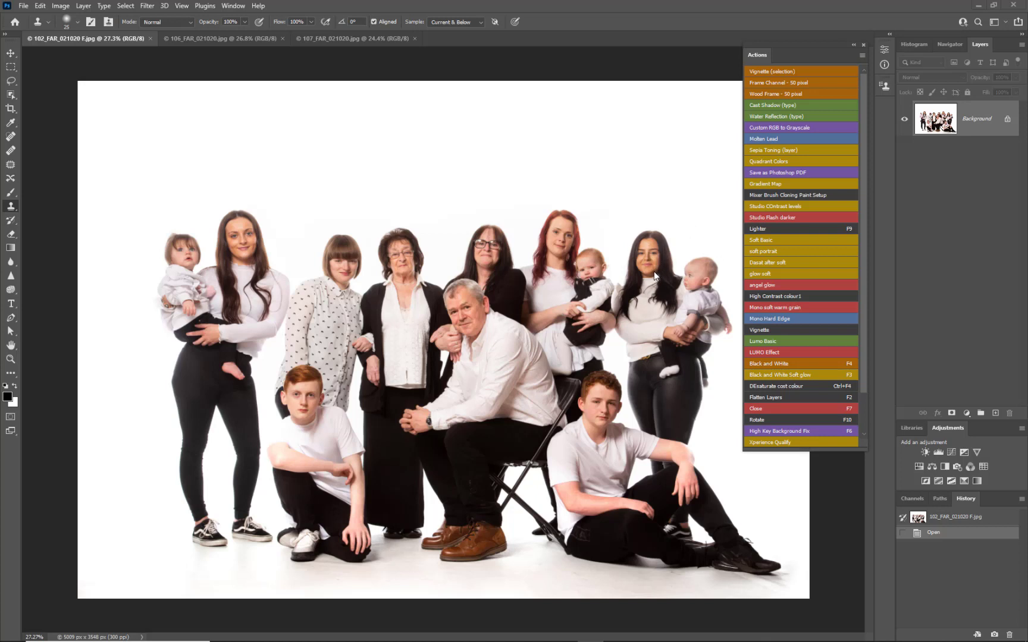
Step: Compare the people's faces up close in the group photos 107_FAR_021020.jpg and 102_FAR_021020 F.jpg
click(356, 40)
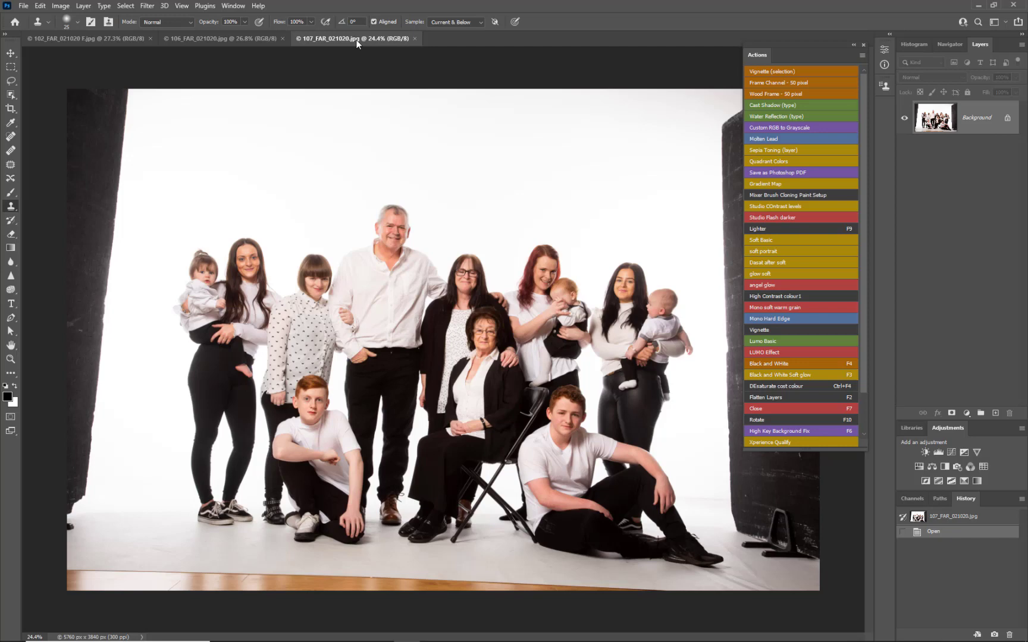
scroll(480, 287, up, 5)
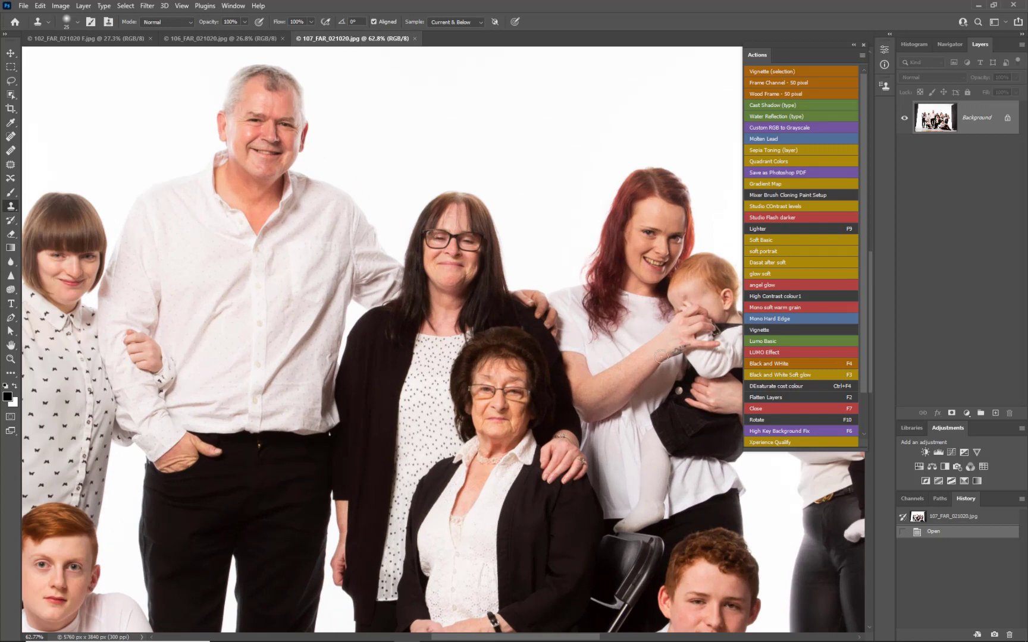
click(109, 40)
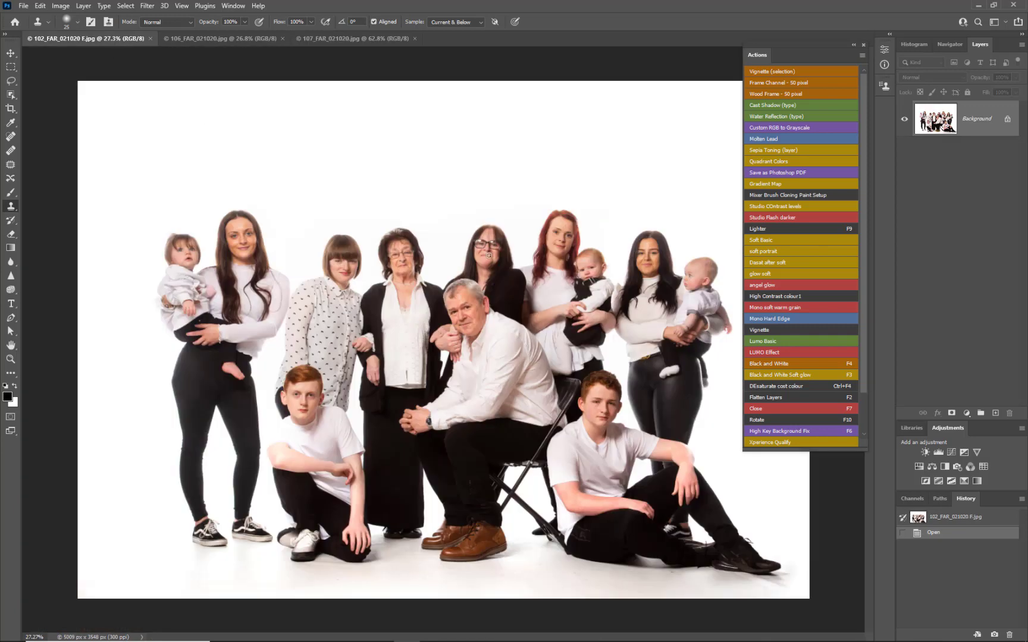
scroll(481, 270, up, 3)
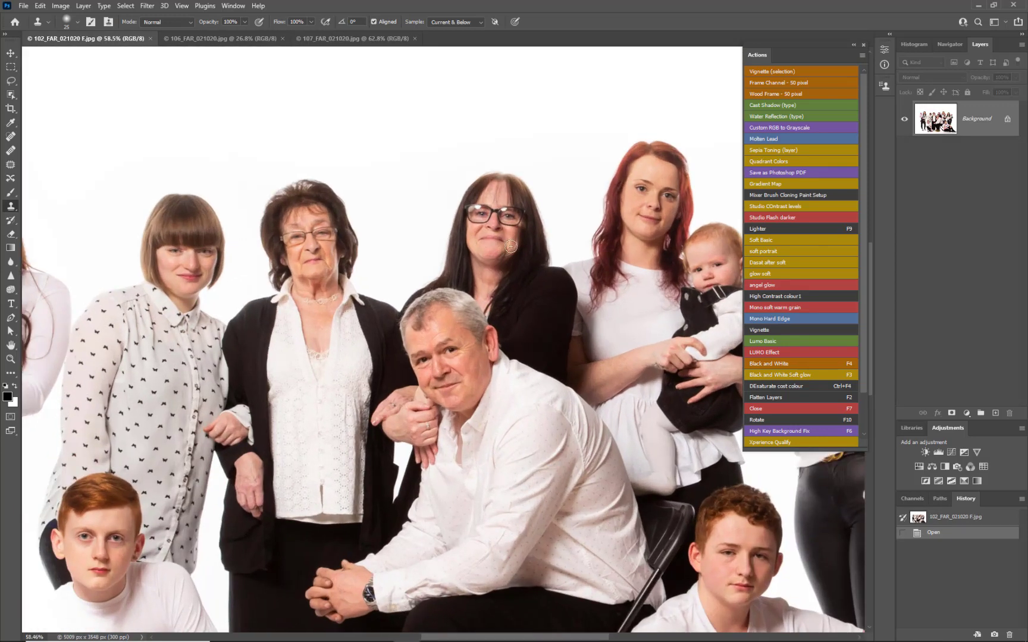
Step: Use the dark-haired woman's open eyes behind glasses in 106_FAR_021020.jpg as clone source, and add a new layer to 107_FAR_021020.jpg
click(203, 37)
scroll(453, 297, up, 2)
scroll(453, 297, up, 3)
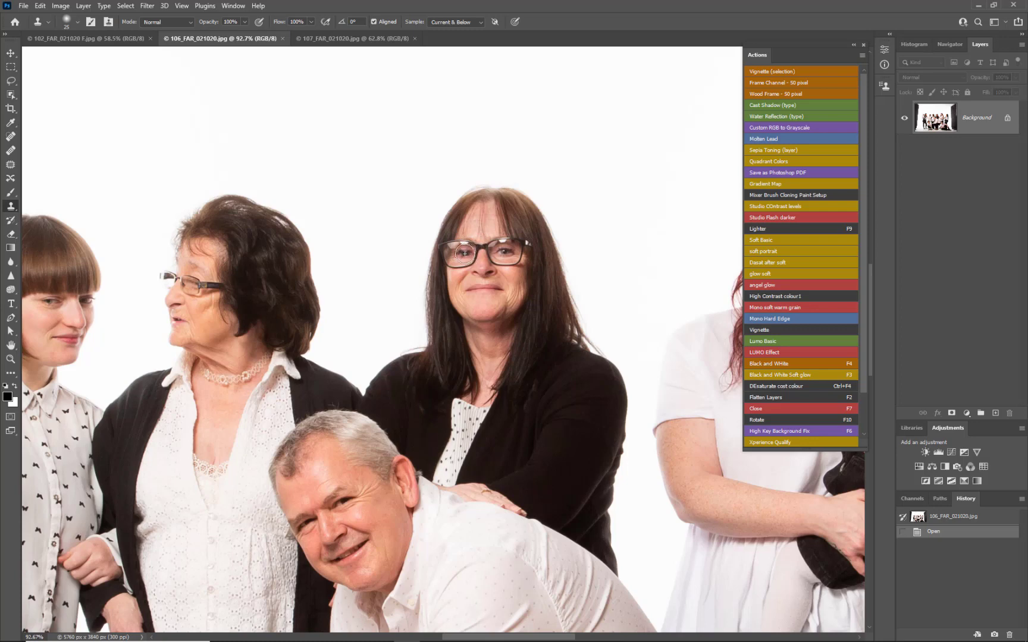
scroll(467, 253, up, 3)
scroll(467, 254, up, 1)
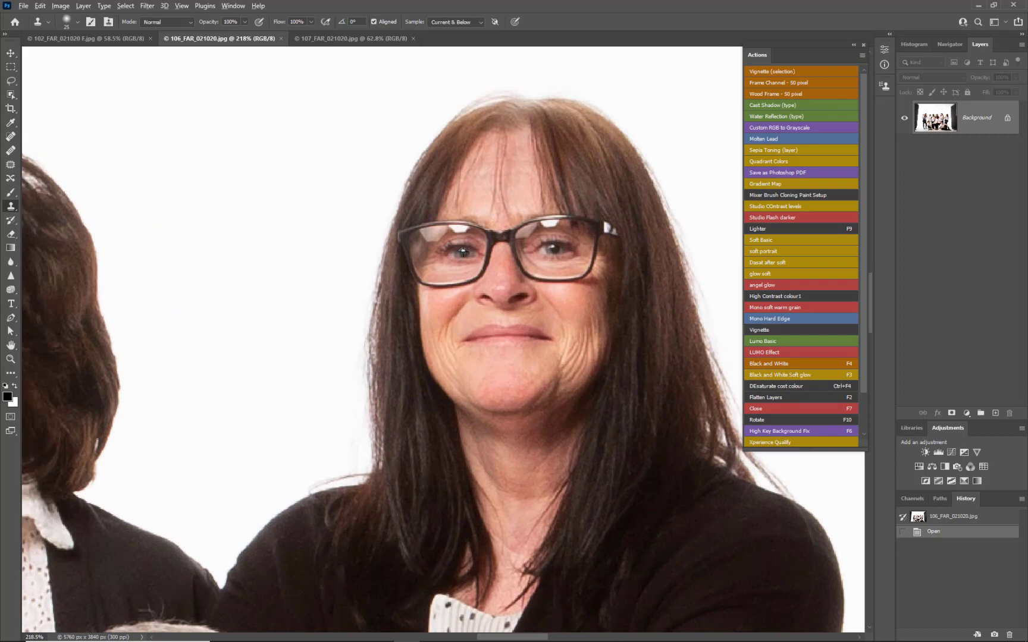
click(312, 41)
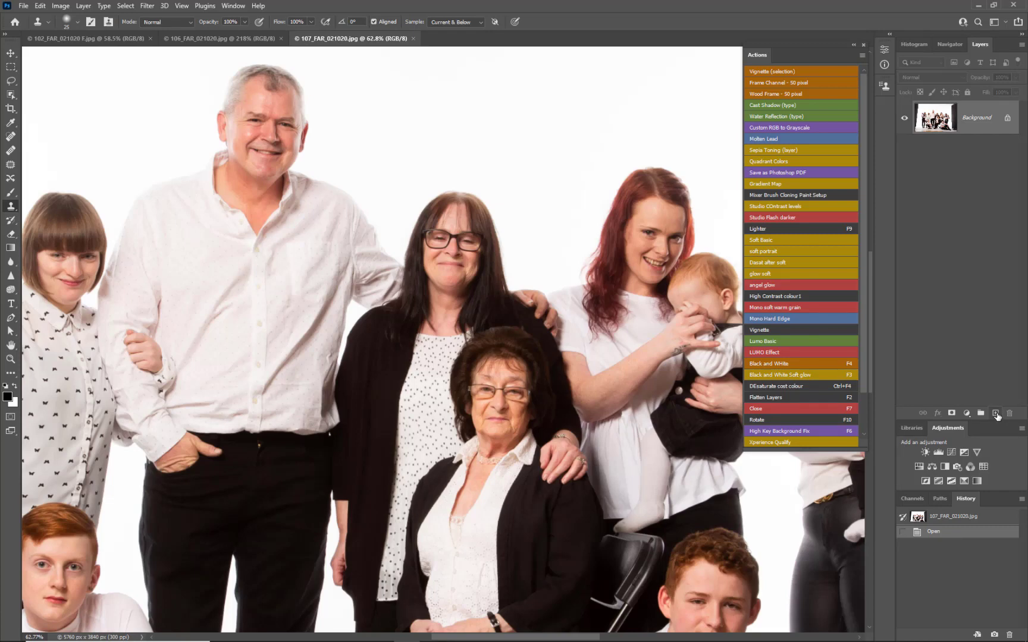
click(995, 413)
Step: Clone the sampled open eye onto the same woman's squinting eye behind the image-left lens, refining it with a 10 px brush
scroll(467, 237, up, 3)
scroll(467, 237, up, 2)
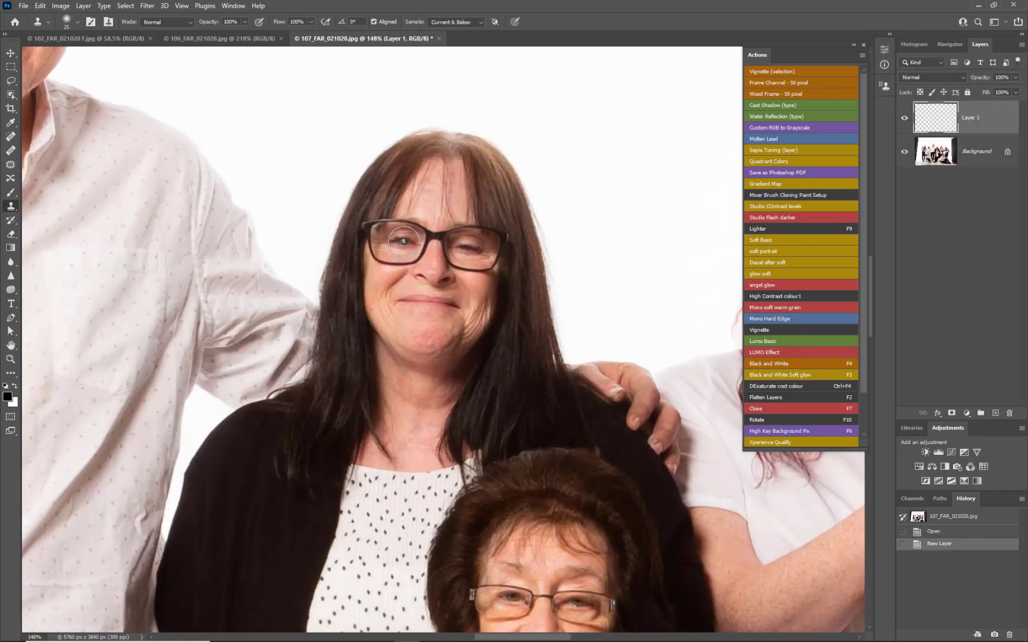
mouse_move(404, 241)
mouse_down()
mouse_move(483, 243)
mouse_move(472, 253)
mouse_move(482, 233)
mouse_move(480, 246)
mouse_move(443, 251)
mouse_move(392, 240)
mouse_move(420, 240)
mouse_move(415, 233)
mouse_move(376, 250)
mouse_move(378, 228)
mouse_move(407, 218)
mouse_move(451, 258)
mouse_move(457, 235)
mouse_move(493, 244)
mouse_move(490, 216)
mouse_move(502, 231)
mouse_move(471, 270)
mouse_move(459, 229)
mouse_move(482, 249)
mouse_move(462, 255)
mouse_move(461, 242)
mouse_move(489, 248)
mouse_up()
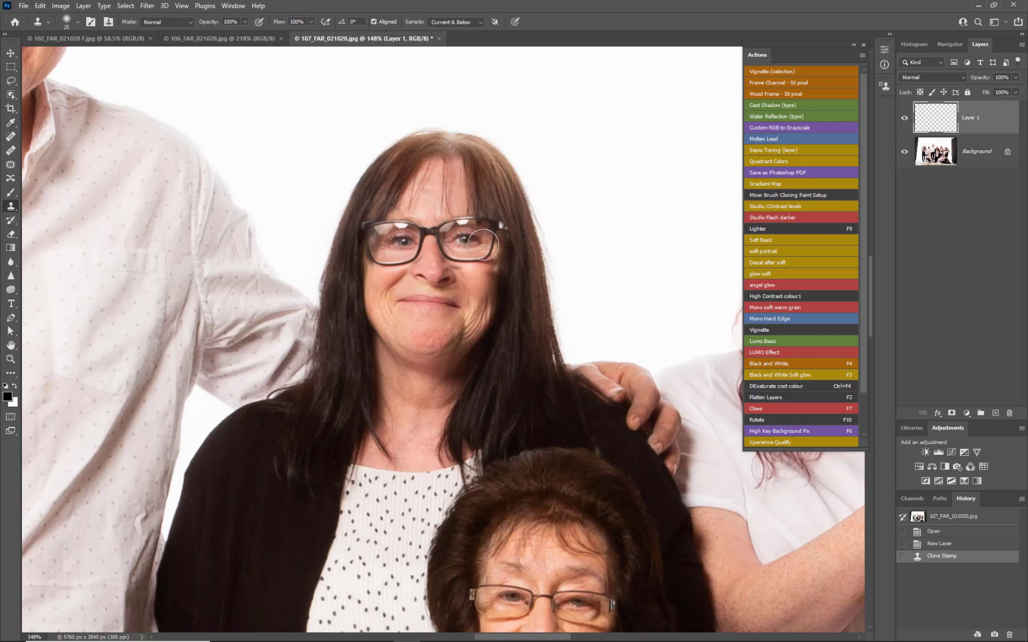
key(ctrl+z)
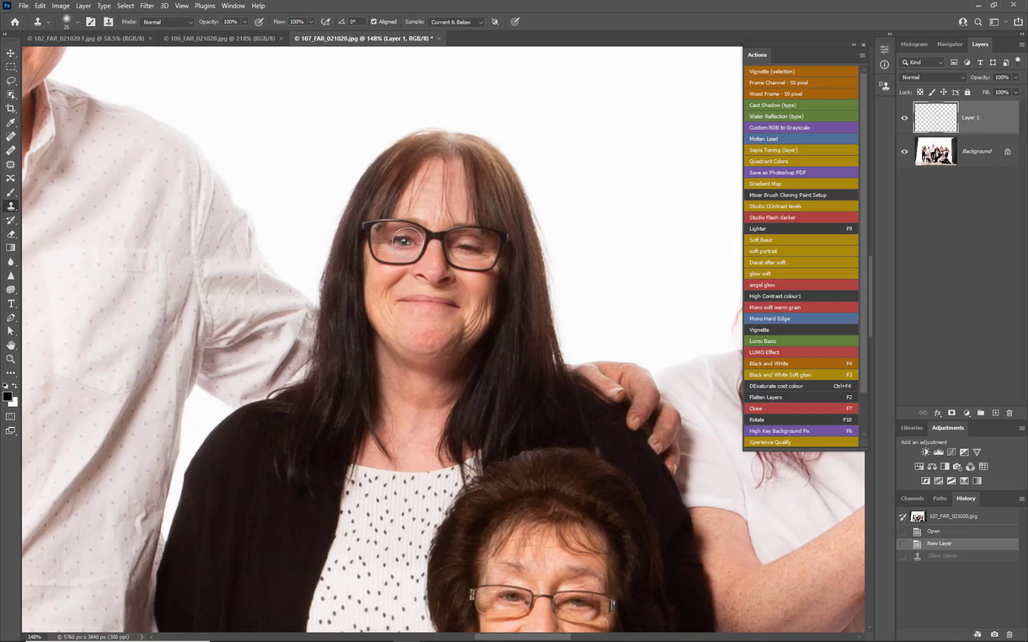
click(402, 243)
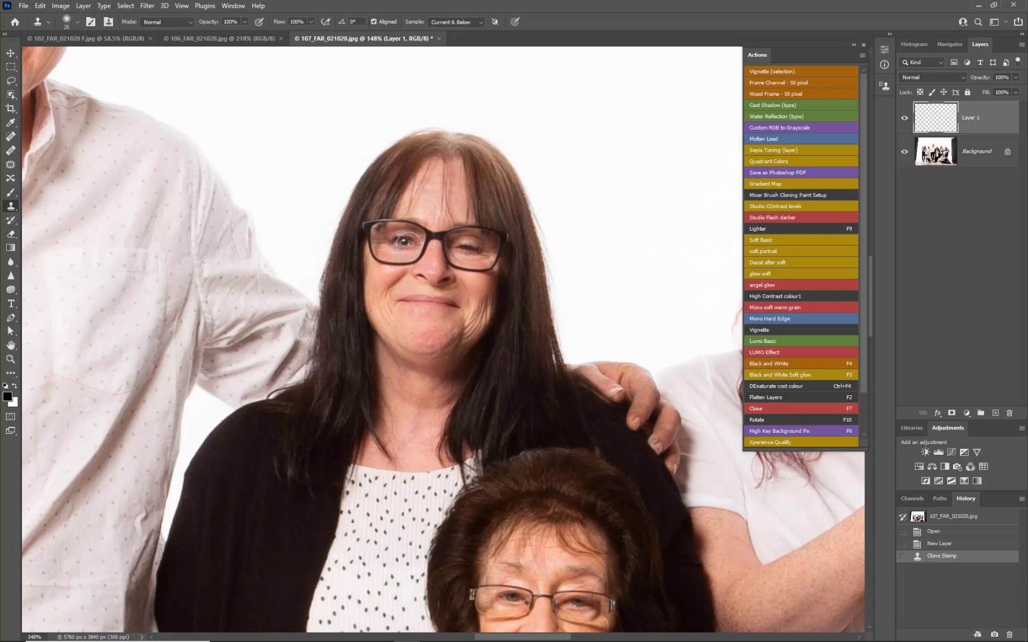
key(bracketleft)
drag(404, 242, 391, 240)
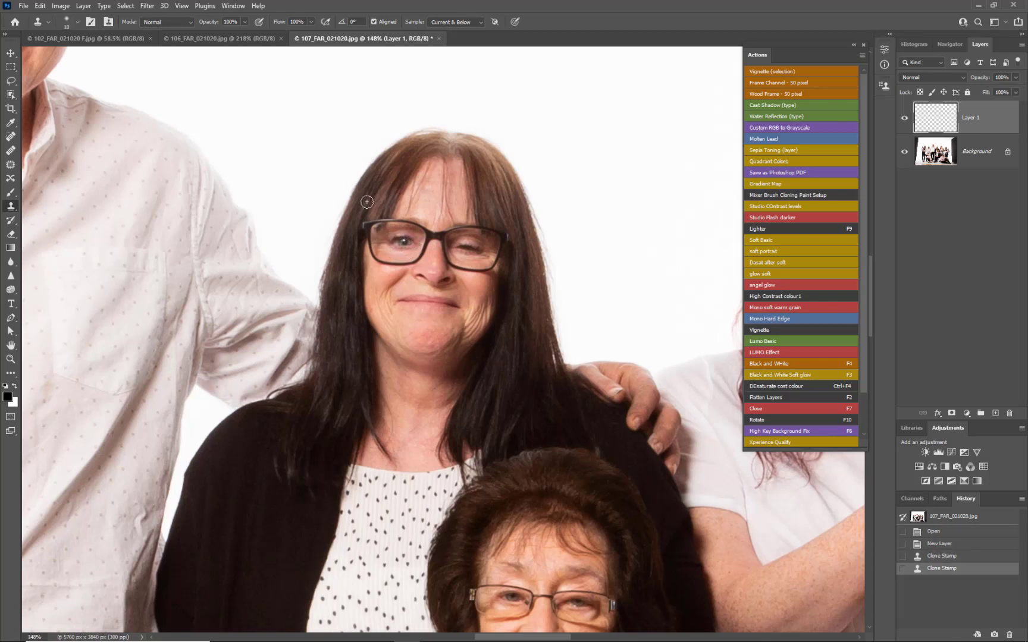
Step: Sample the woman's other open eye from 106_FAR_021020.jpg and clone it behind the image-right lens in 107_FAR_021020.jpg
click(135, 38)
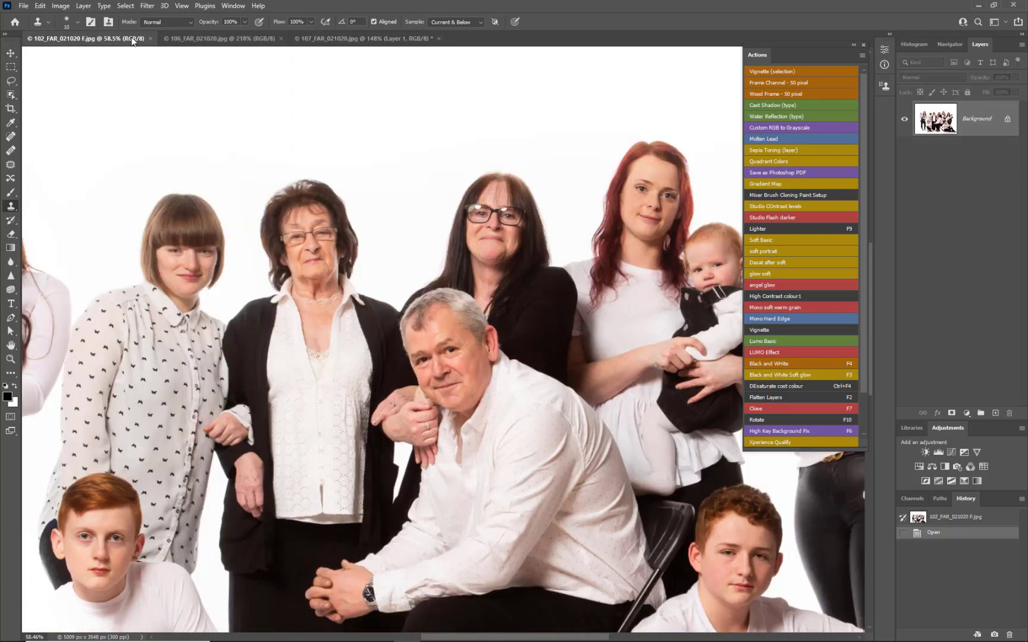
click(256, 39)
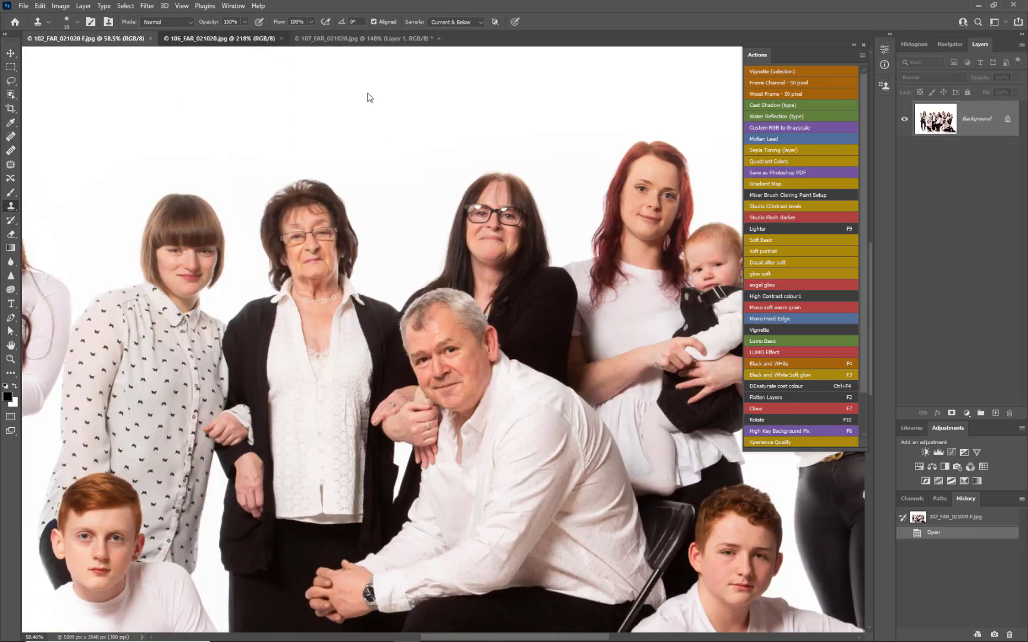
scroll(565, 264, up, 2)
scroll(565, 264, up, 1)
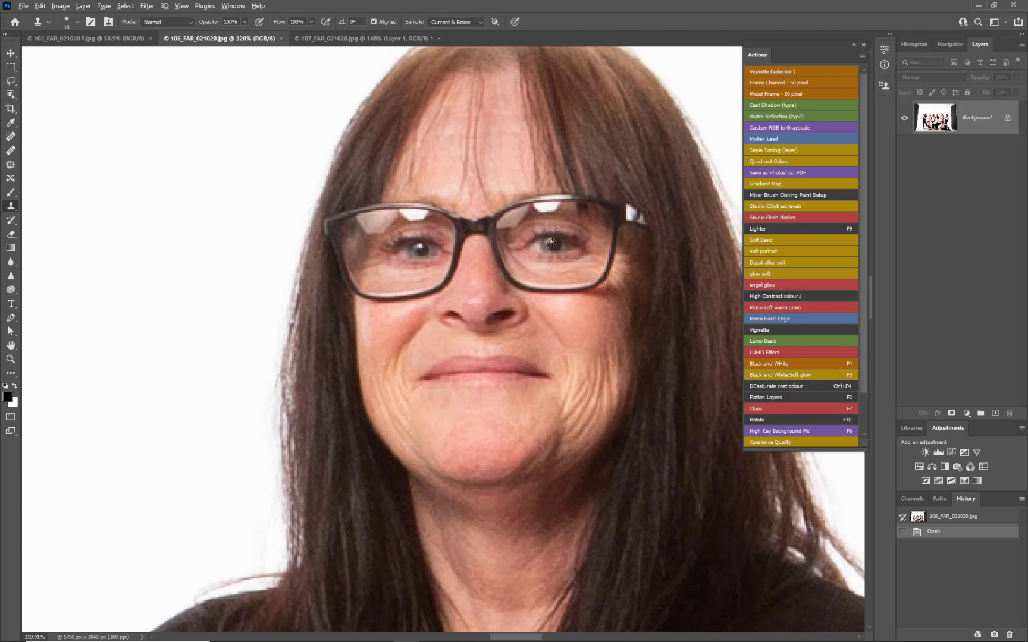
click(348, 38)
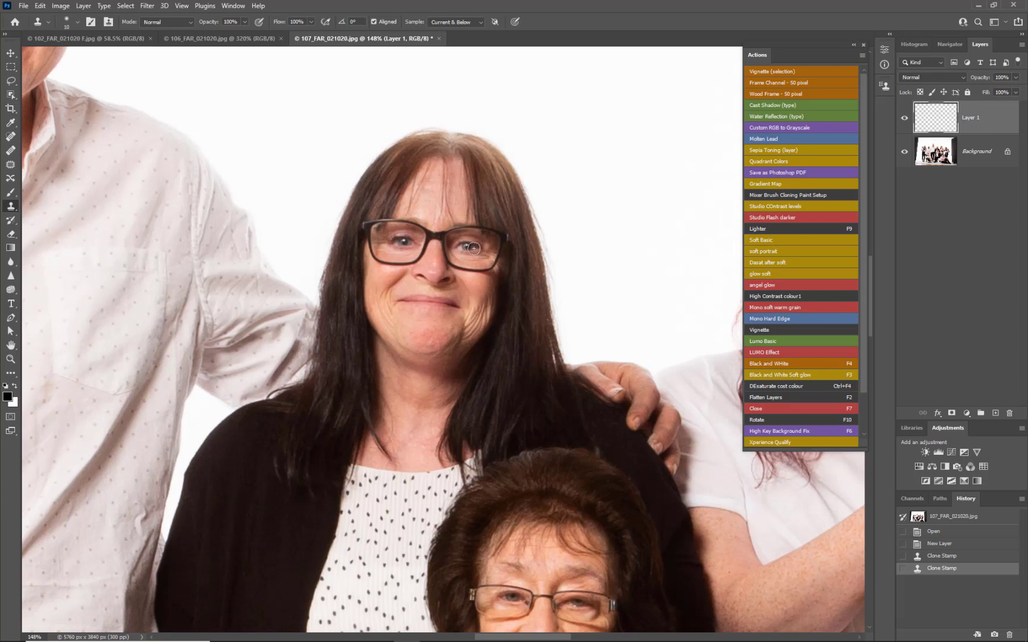
click(486, 219)
Step: Rotate the cloned-eyes layer about 2.25° and nudge it to line up with the glasses
key(ctrl+t)
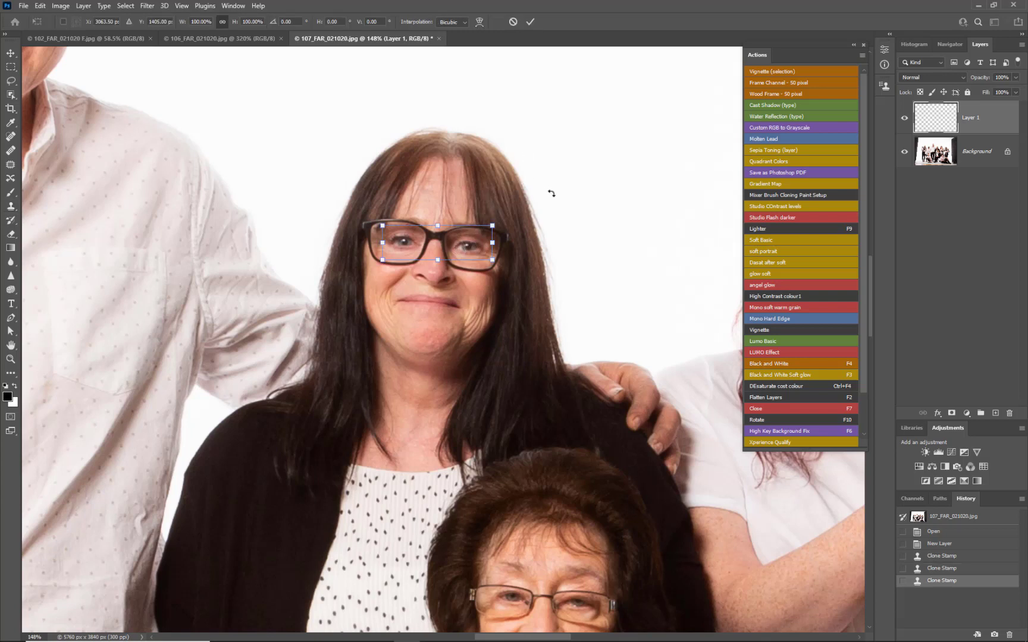
drag(551, 193, 555, 197)
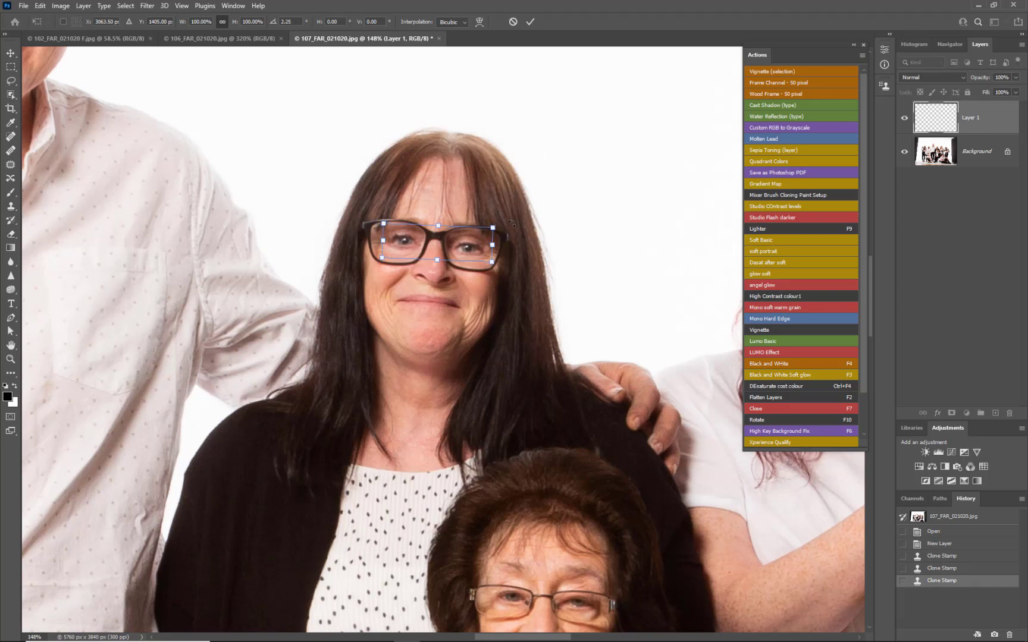
drag(490, 230, 494, 229)
key(Return)
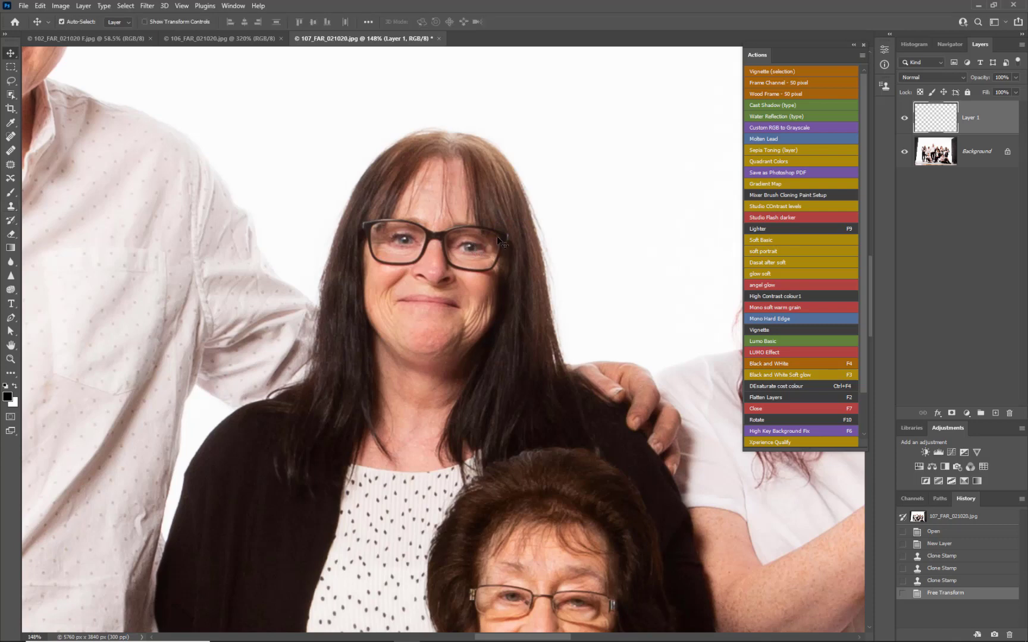
Step: Check the red-haired woman and her baby in photos 107 and 106, and close 106_FAR_021020.jpg
scroll(498, 237, down, 5)
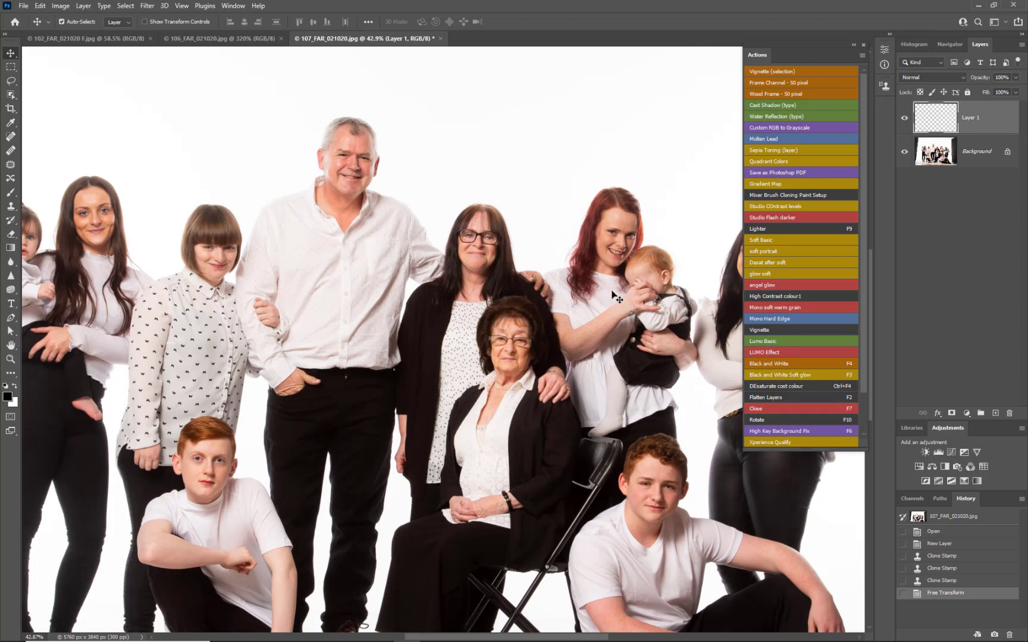
drag(630, 299, 486, 301)
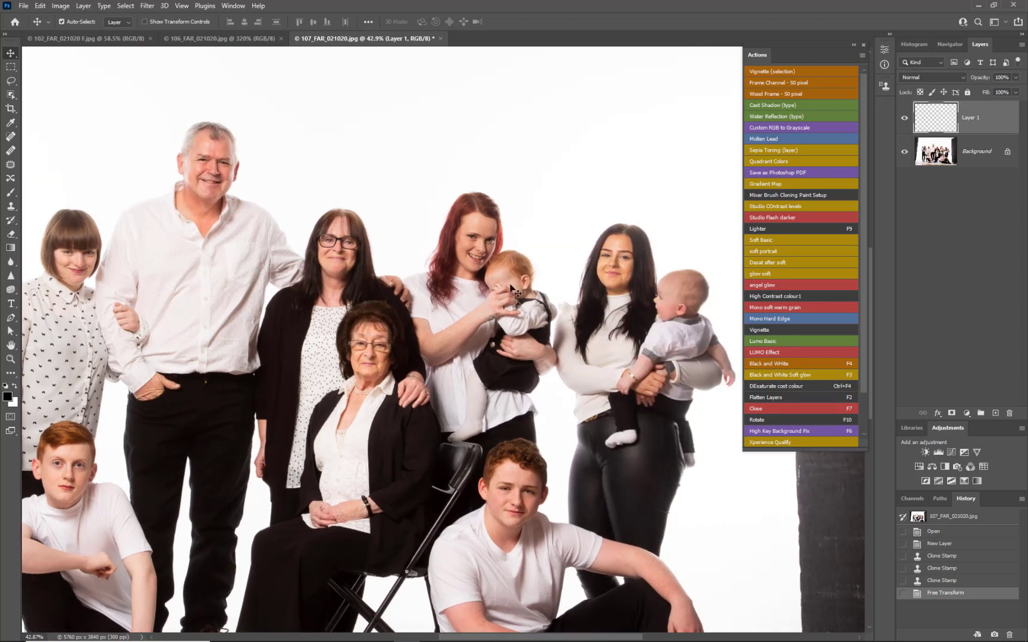
scroll(515, 291, up, 1)
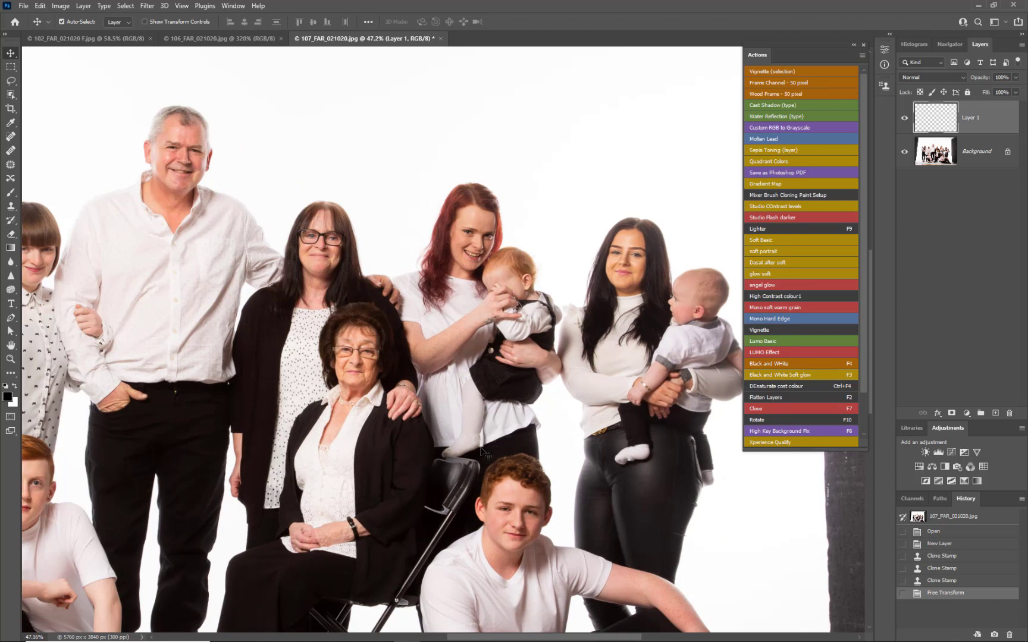
click(218, 41)
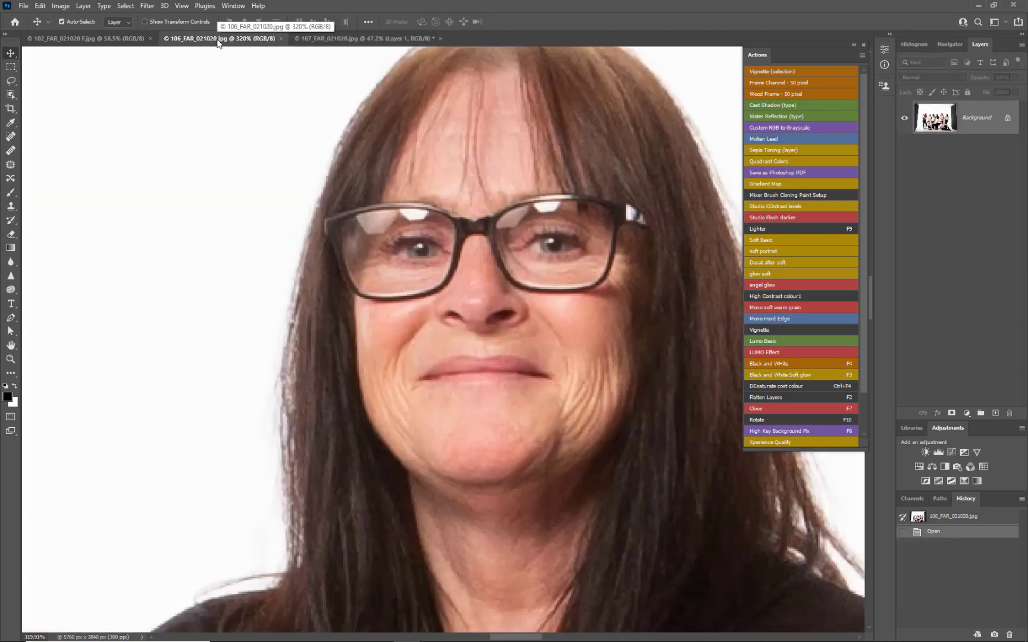
scroll(232, 171, down, 8)
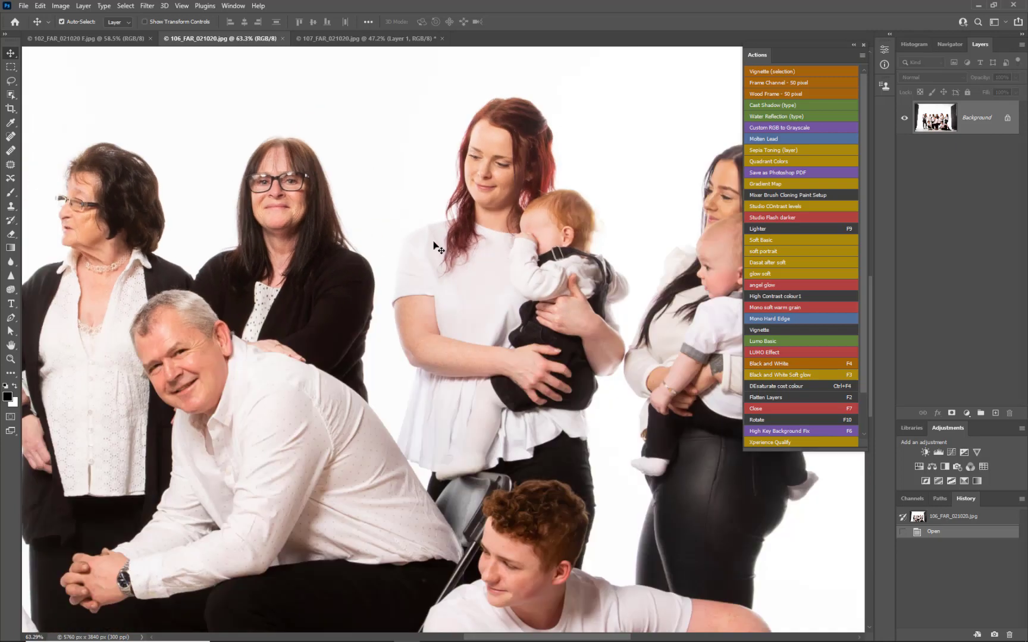
click(283, 39)
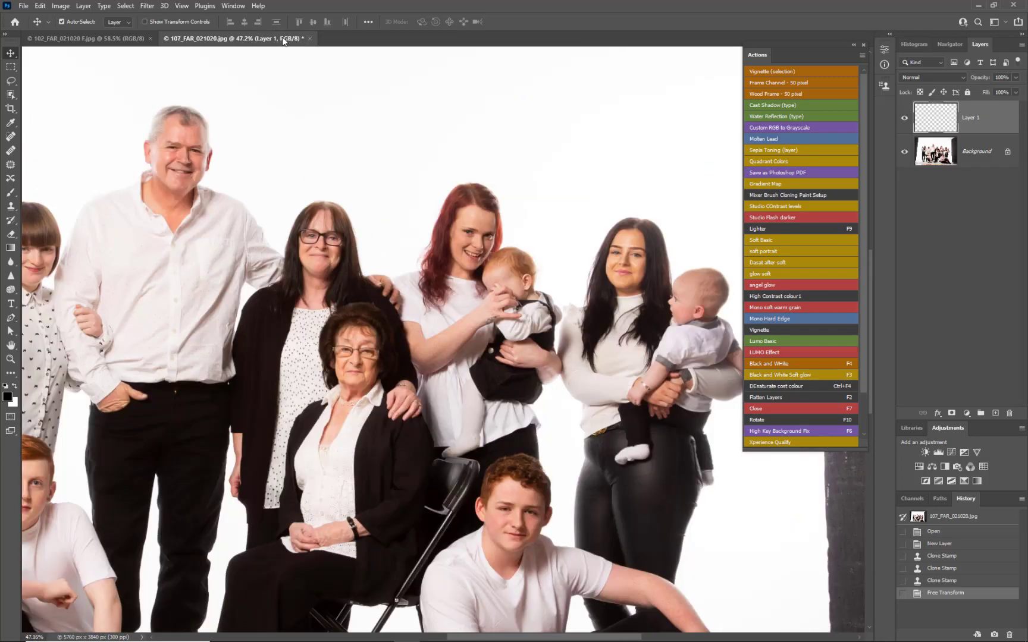
Step: Lasso the red-haired woman and baby in 102_FAR_021020 F.jpg and paste a copy into 107_FAR_021020.jpg as a new layer
click(113, 39)
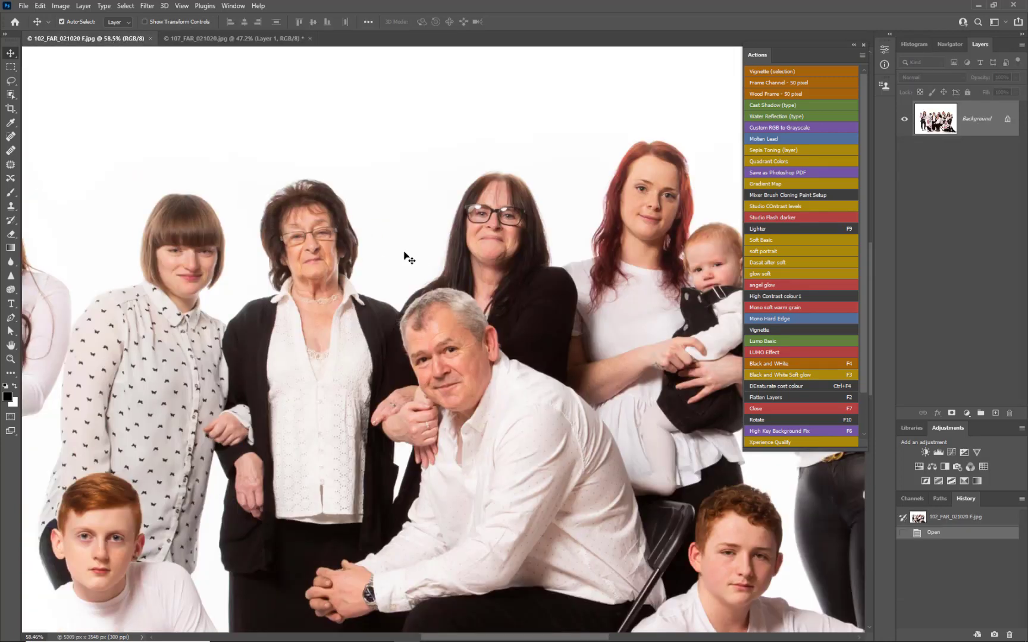
scroll(575, 306, right, 5)
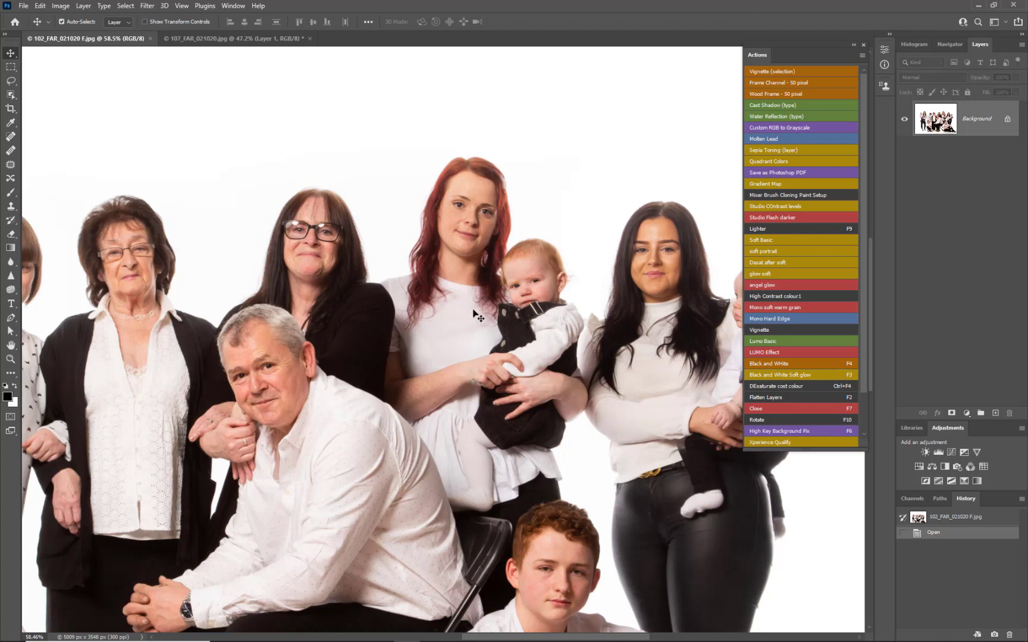
click(11, 81)
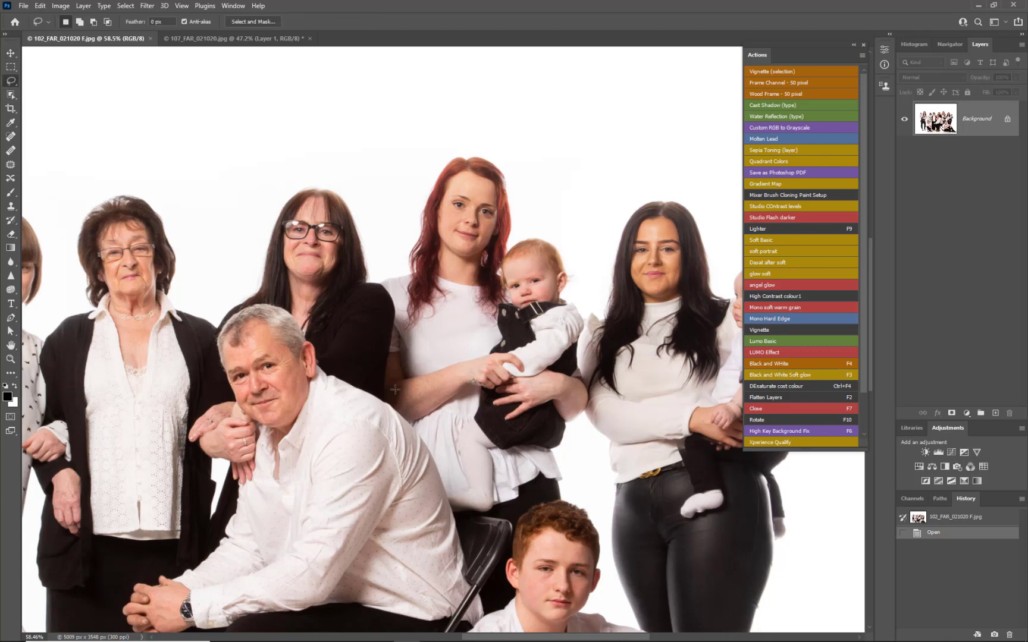
mouse_move(386, 397)
mouse_down()
mouse_move(397, 312)
mouse_move(383, 254)
mouse_move(401, 172)
mouse_move(445, 141)
mouse_move(525, 143)
mouse_move(559, 193)
mouse_move(590, 247)
mouse_move(582, 365)
mouse_up()
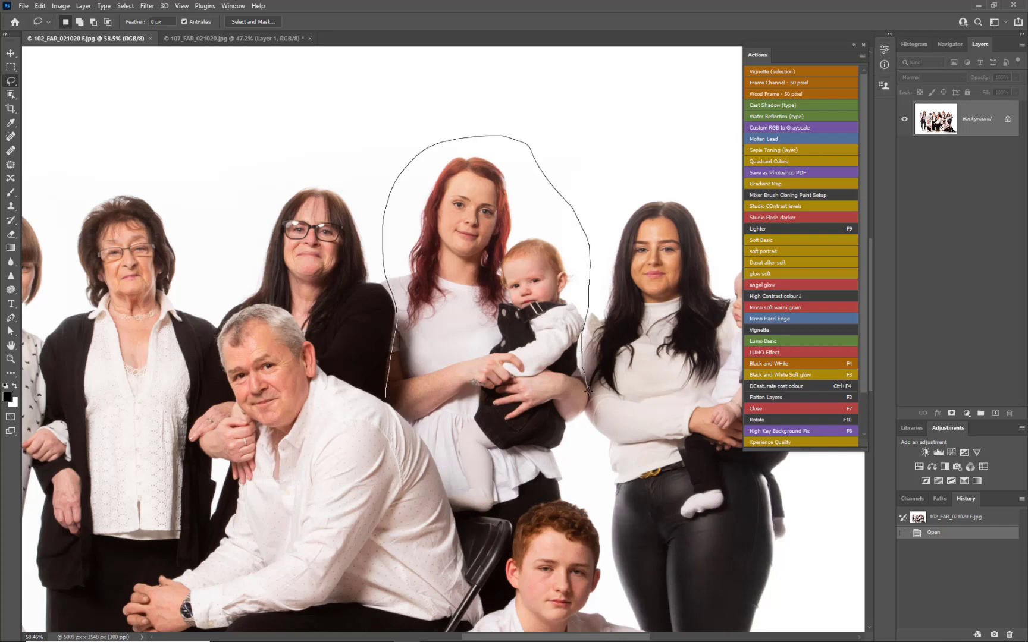
mouse_move(590, 412)
mouse_down()
mouse_move(573, 486)
mouse_move(479, 517)
mouse_move(451, 505)
mouse_move(435, 455)
mouse_move(385, 399)
mouse_up()
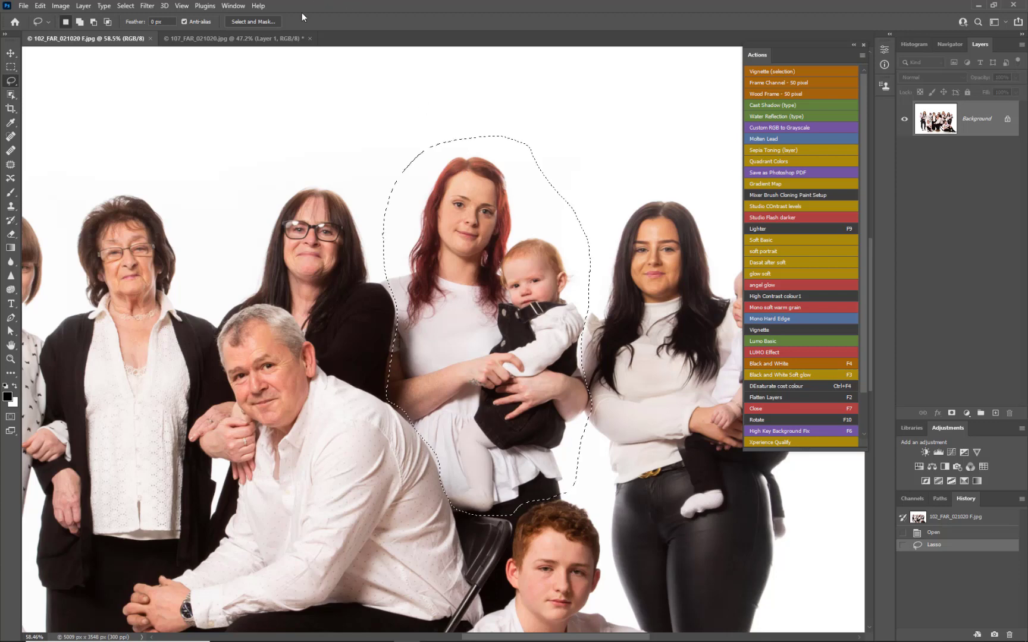
click(232, 38)
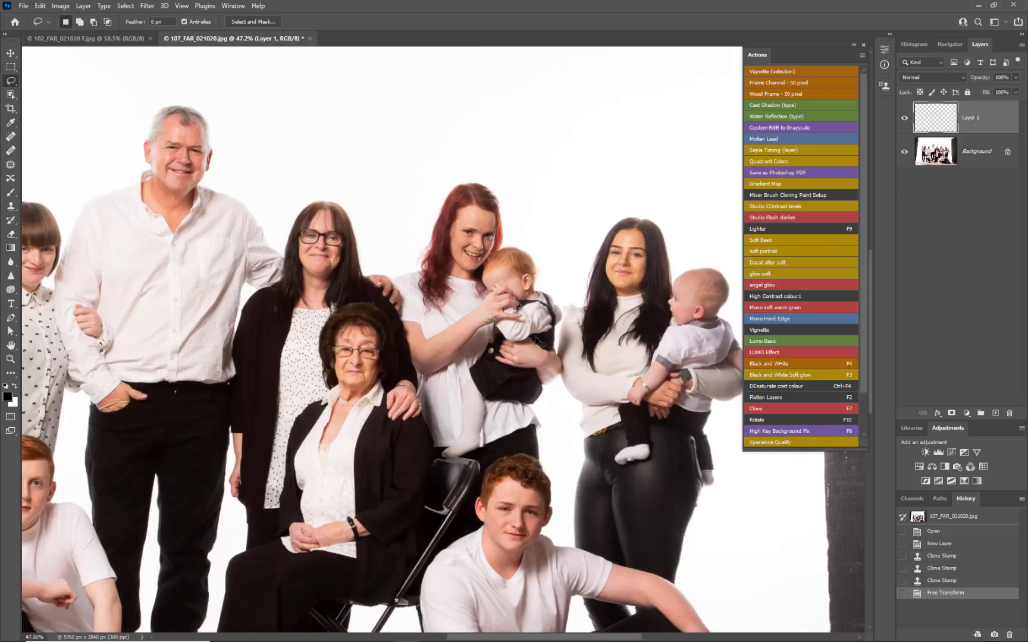
key(ctrl+v)
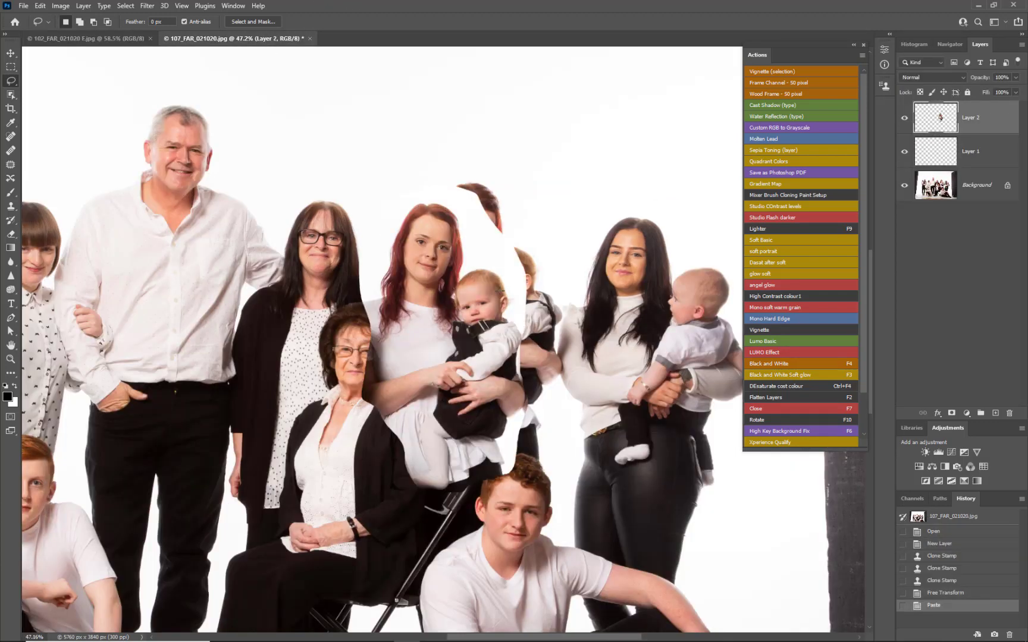
Step: Position the pasted woman and baby over their originals using 50% layer opacity for alignment, and restore the opacity to 100%
key(v)
drag(425, 259, 464, 219)
key(5)
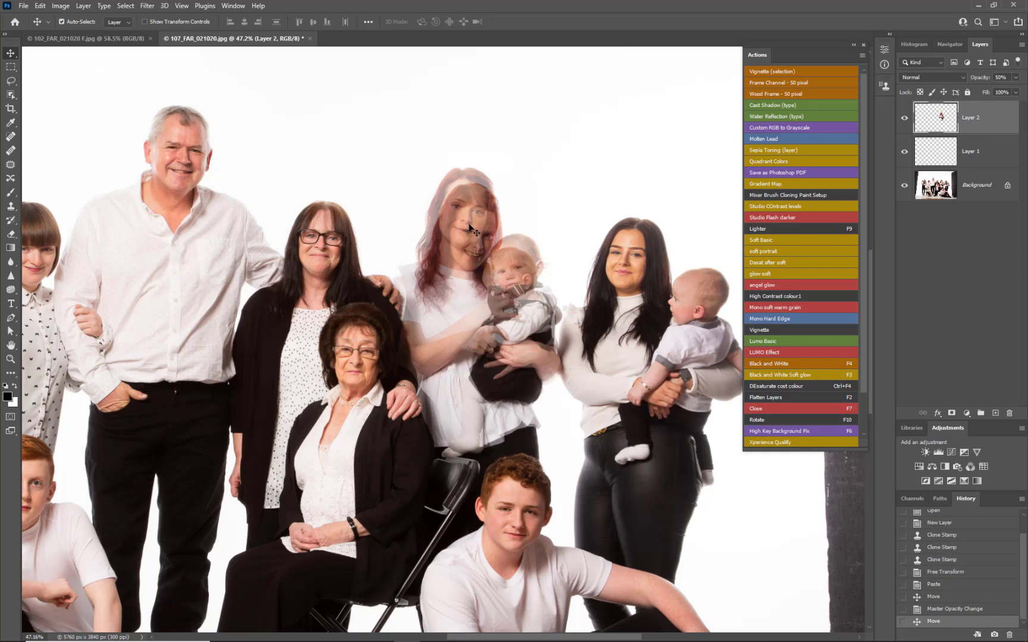
drag(465, 218, 594, 232)
drag(519, 237, 464, 235)
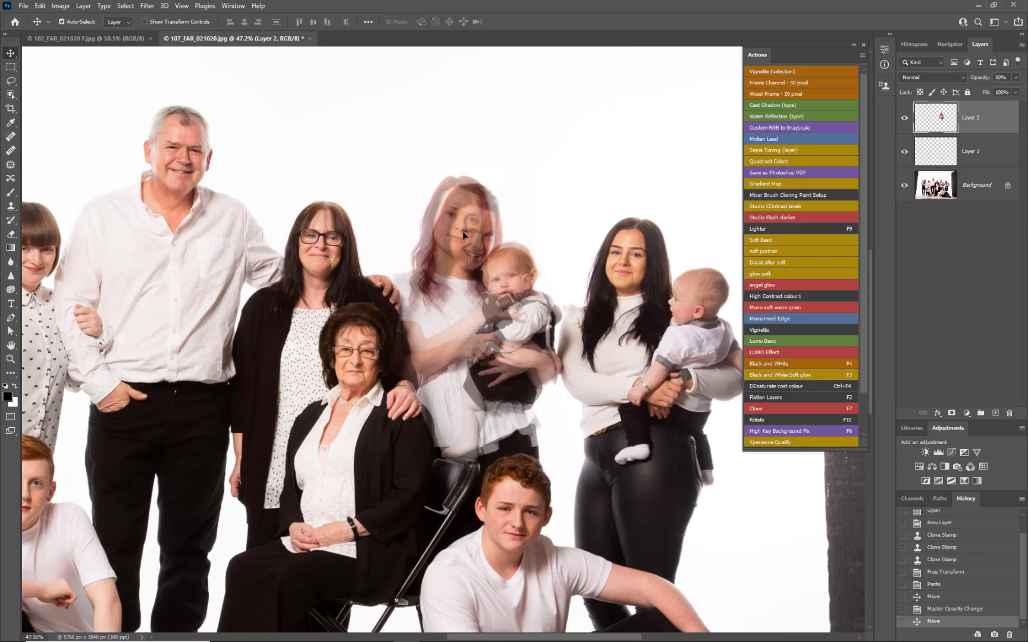
key(0)
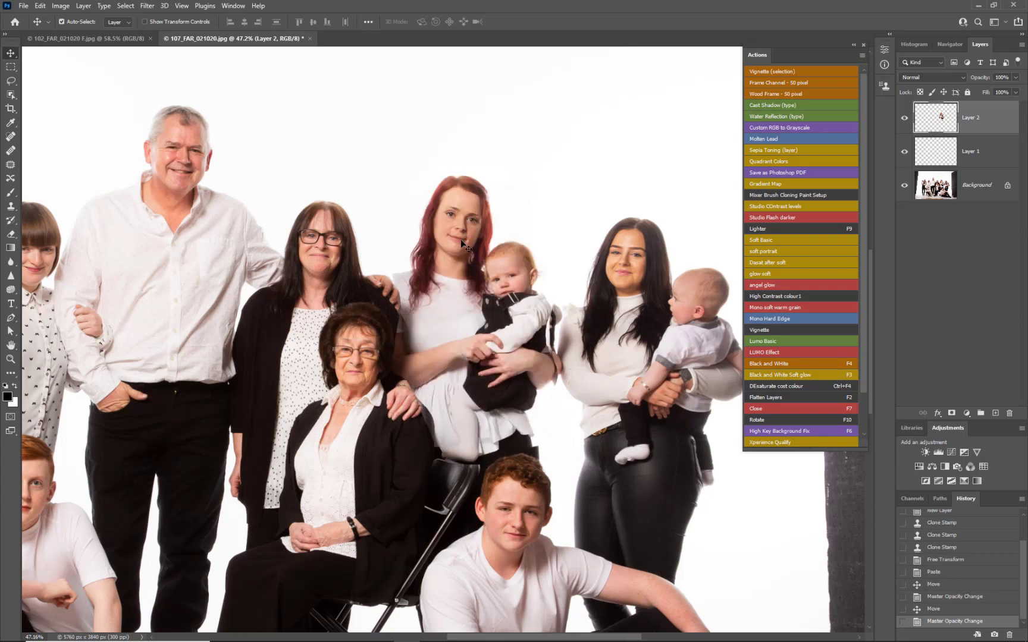
Step: Nudge the pasted woman and baby slightly over their originals and hide Layer 2
mouse_move(461, 240)
mouse_down()
mouse_move(472, 238)
mouse_move(465, 232)
mouse_up()
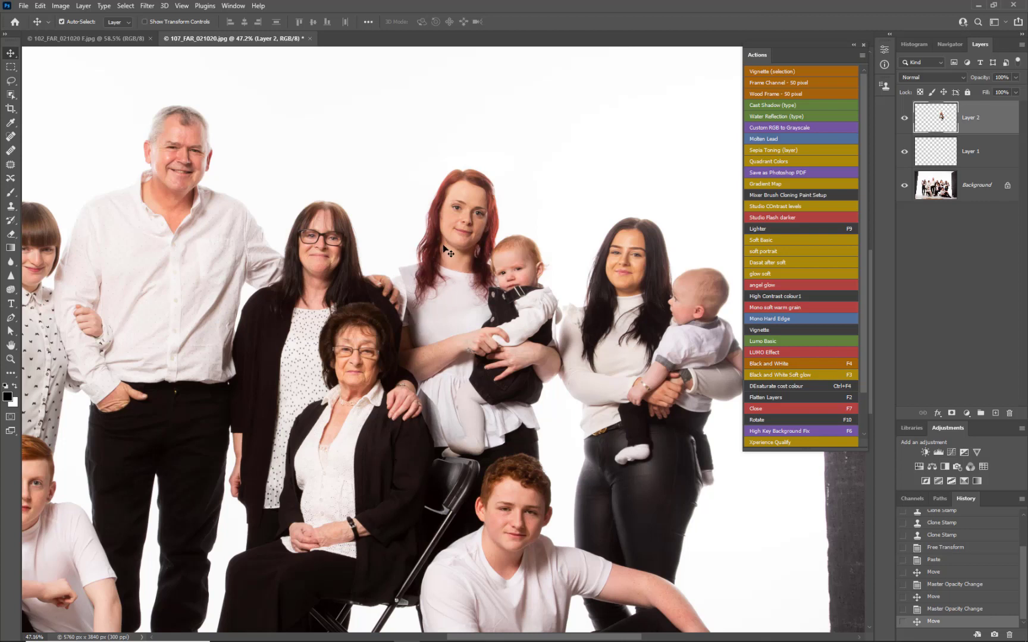
click(905, 117)
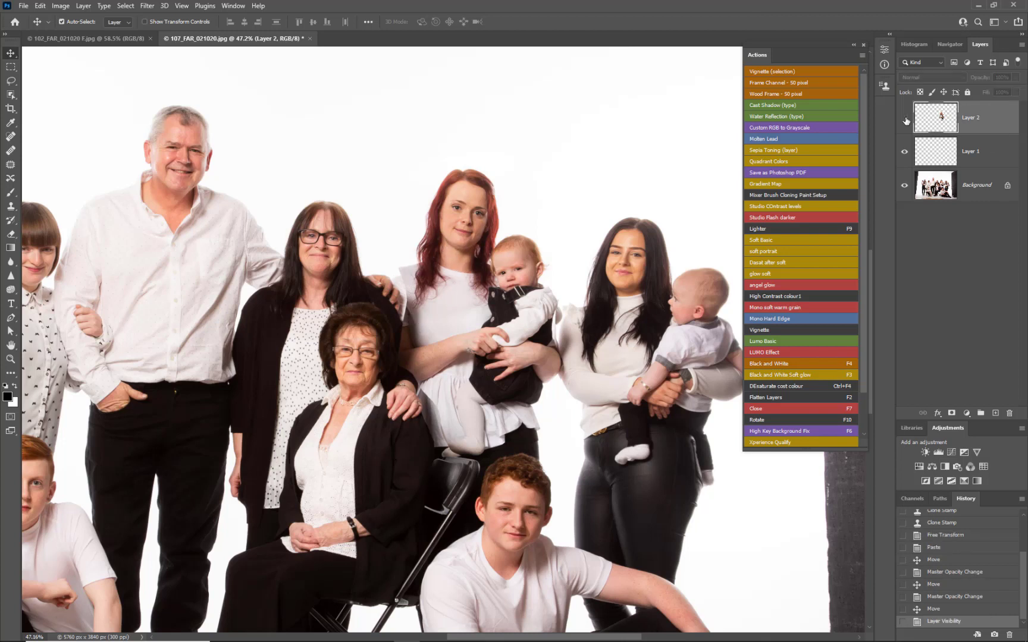
Step: Enlarge the lasso selection around the red-haired woman and baby in 102_FAR_021020 F.jpg by adding a wider margin of background
click(131, 38)
key(ctrl)
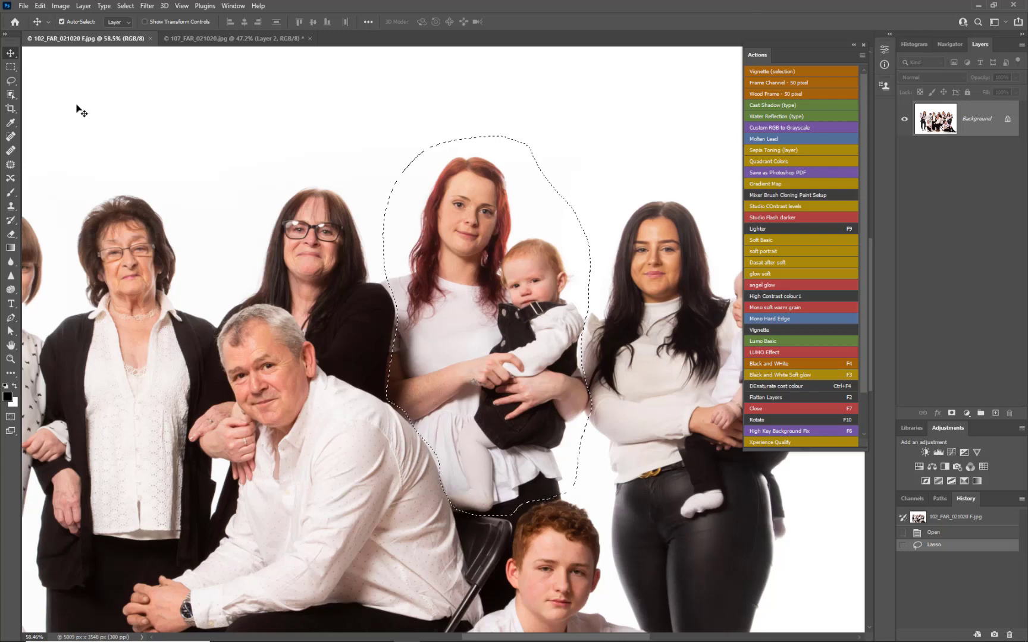
click(16, 81)
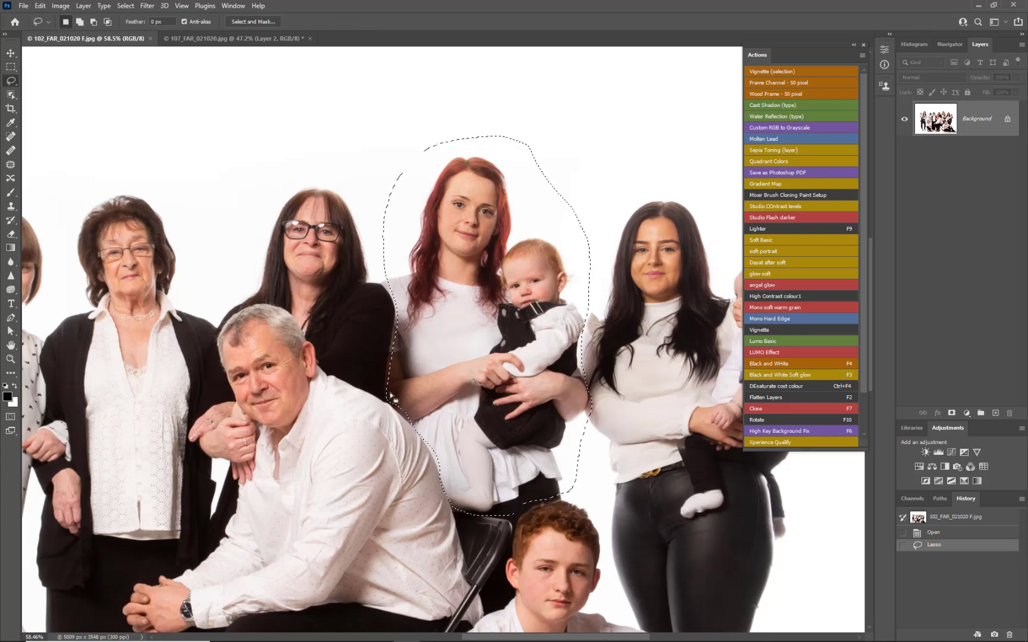
key(alt)
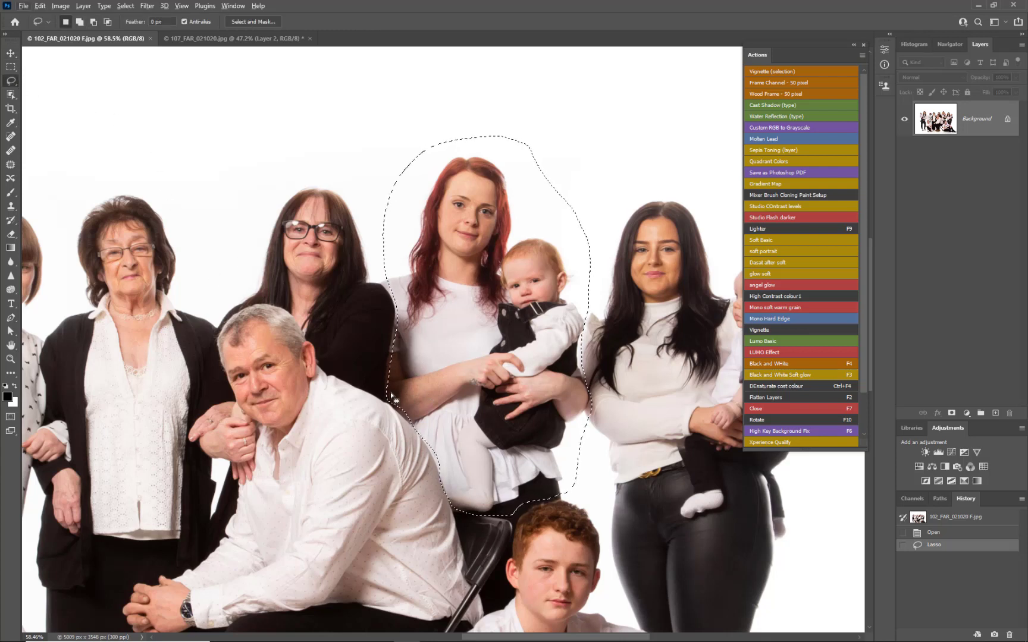
key(shift)
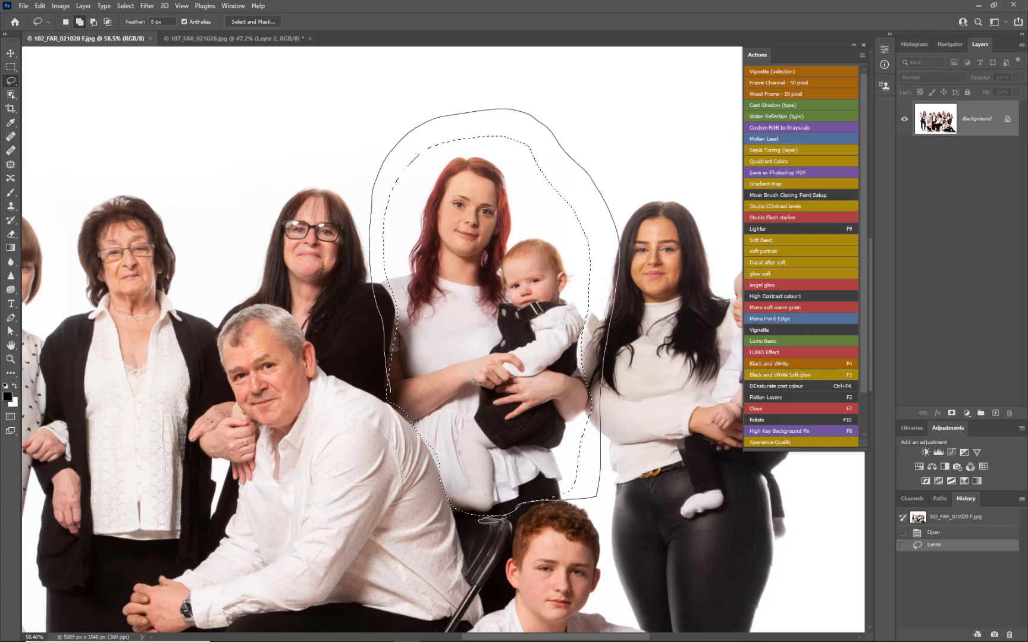
mouse_move(485, 522)
mouse_down()
mouse_move(475, 514)
mouse_move(506, 516)
mouse_up()
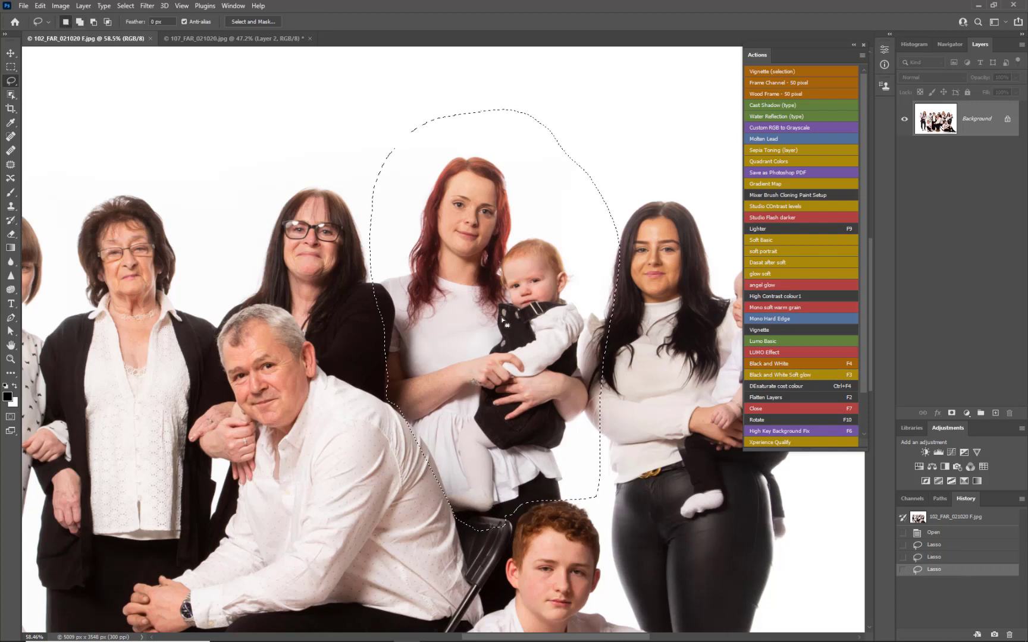
Step: Paste the wider cut-out of the woman and baby into 107_FAR_021020.jpg as a new layer and hide that layer
click(198, 39)
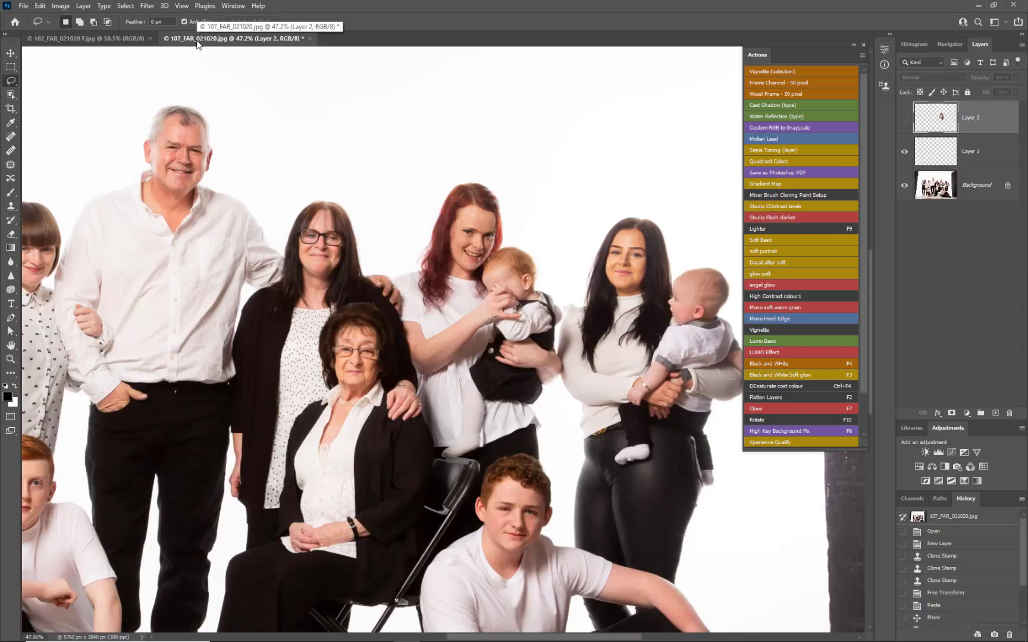
key(ctrl+v)
click(904, 119)
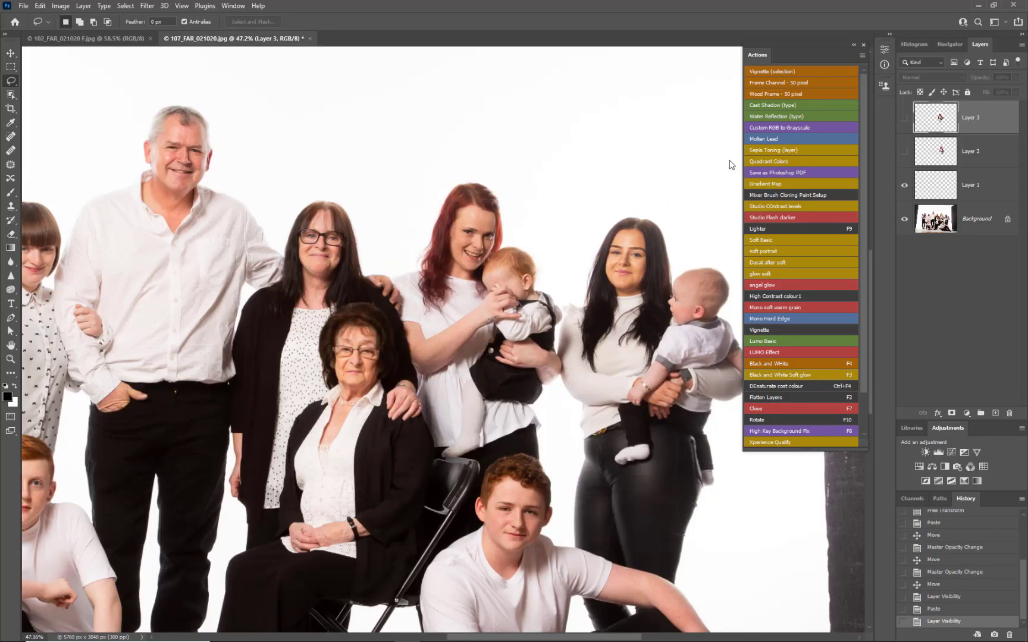
Step: Sample the red-haired woman in 102_FAR_021020 F.jpg with the Clone Stamp and add an empty layer in 107_FAR_021020.jpg
click(90, 38)
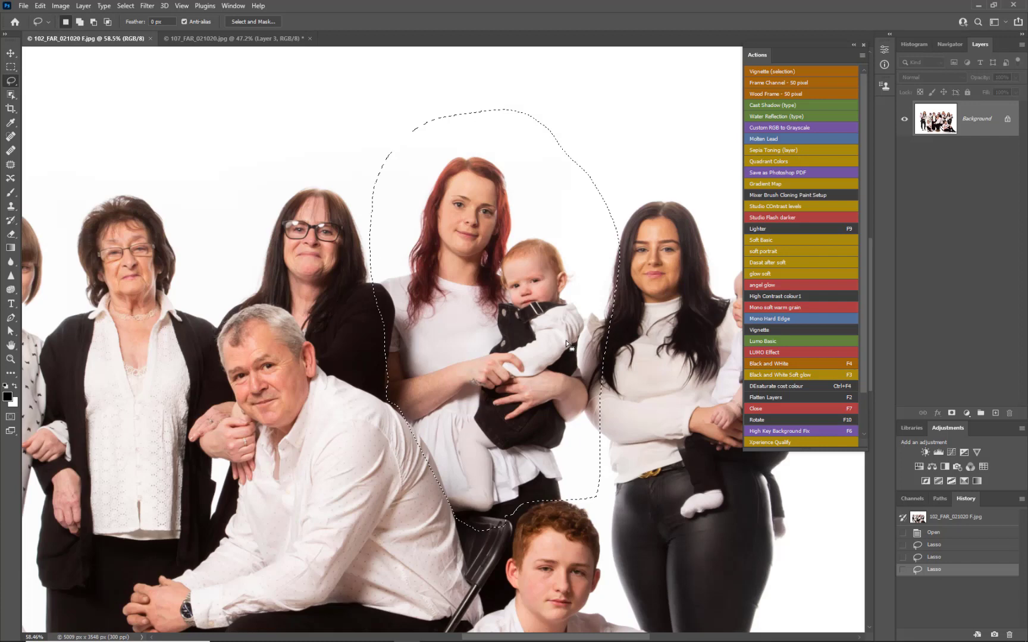
click(11, 208)
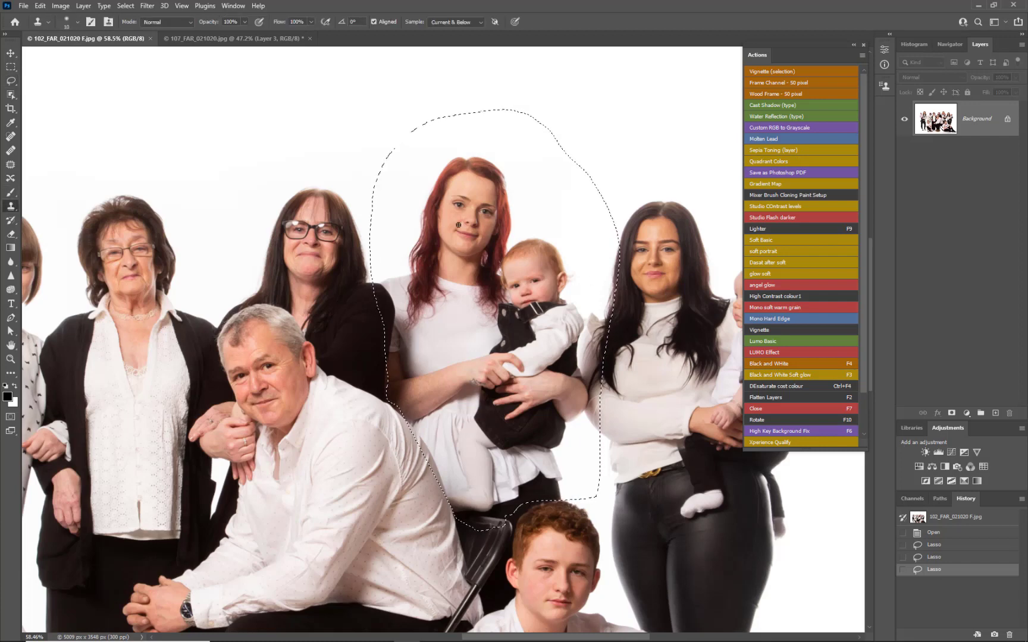
scroll(474, 212, up, 5)
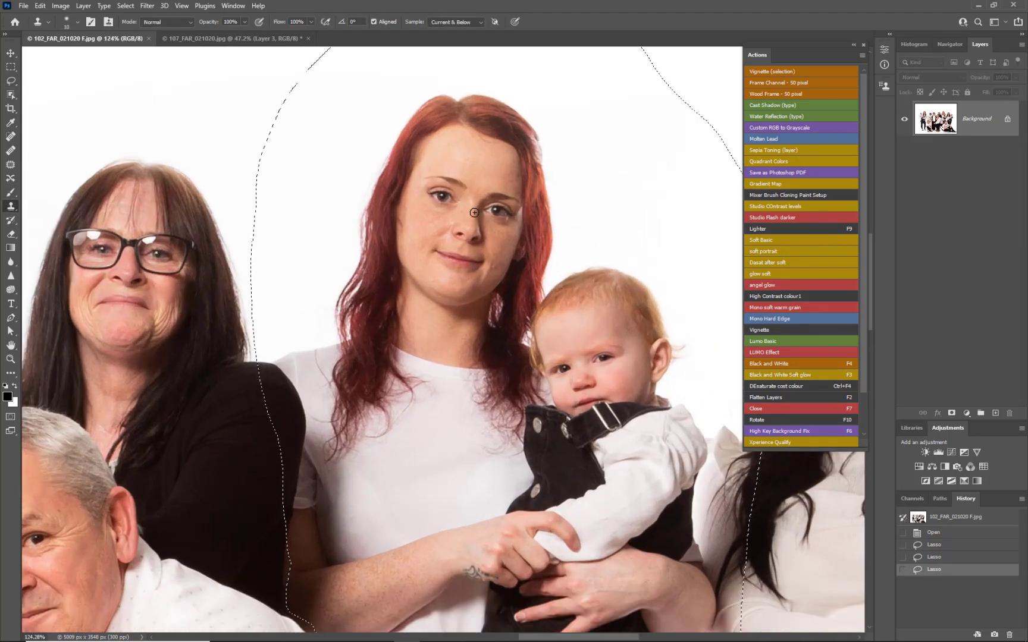
scroll(474, 212, down, 3)
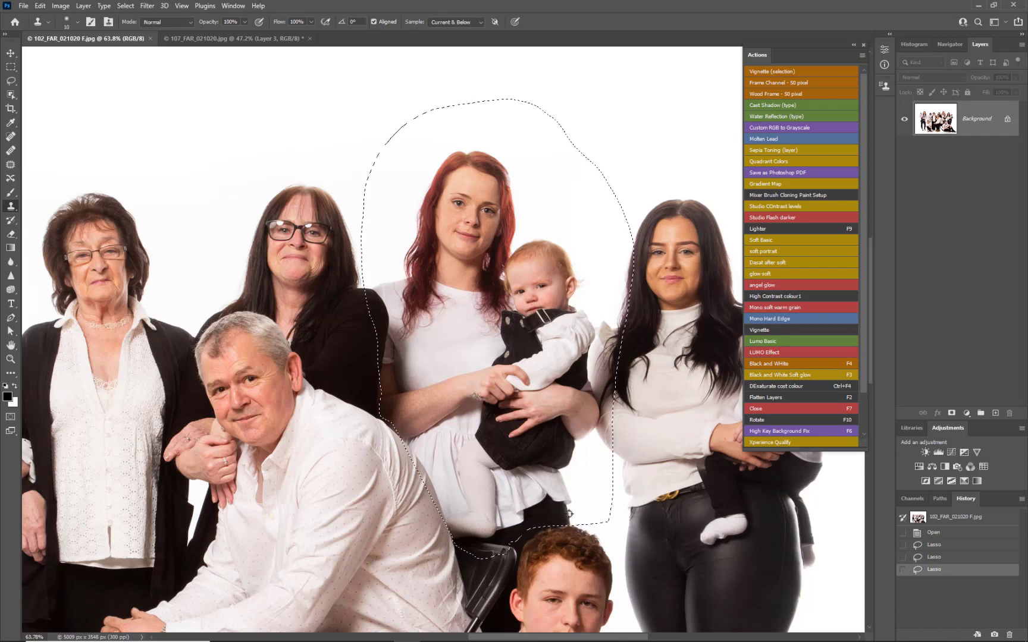
click(278, 39)
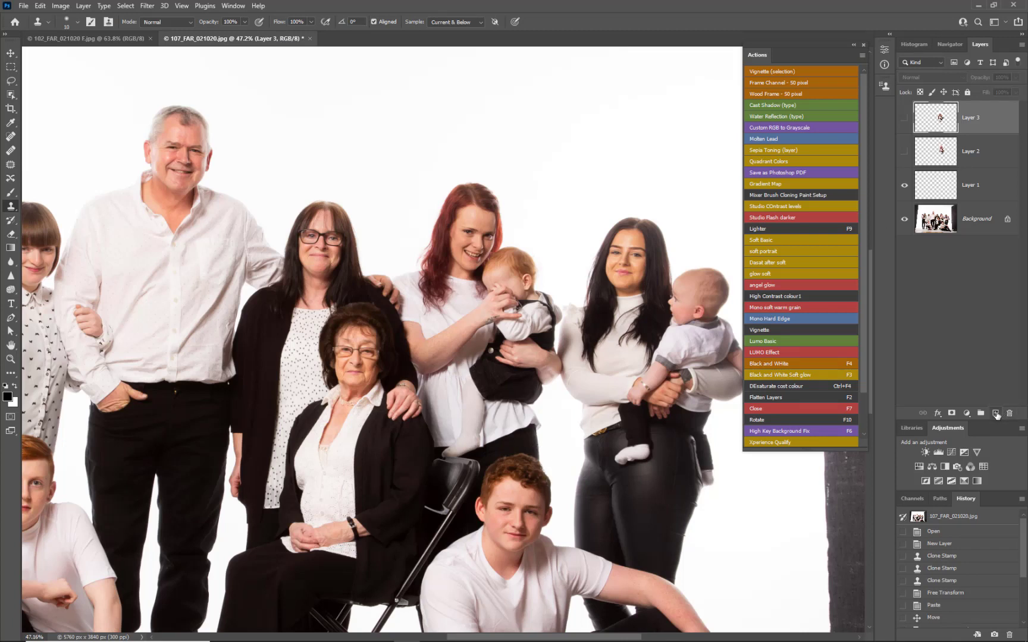
click(996, 413)
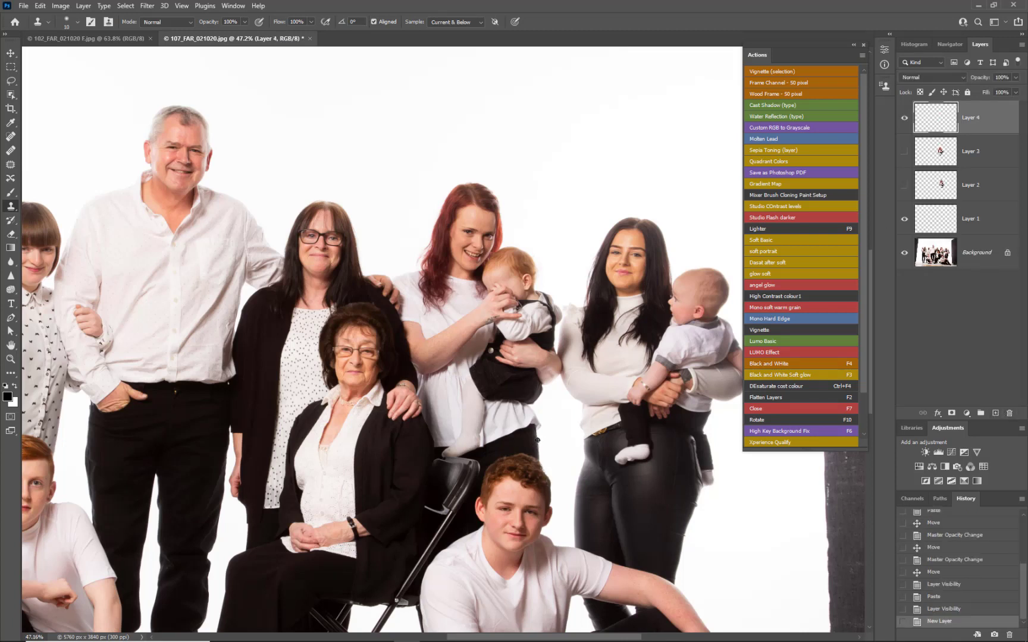
Step: Clone the sampled woman and baby over their originals on the empty layer, covering faces, arms, top and skirt
drag(540, 425, 538, 419)
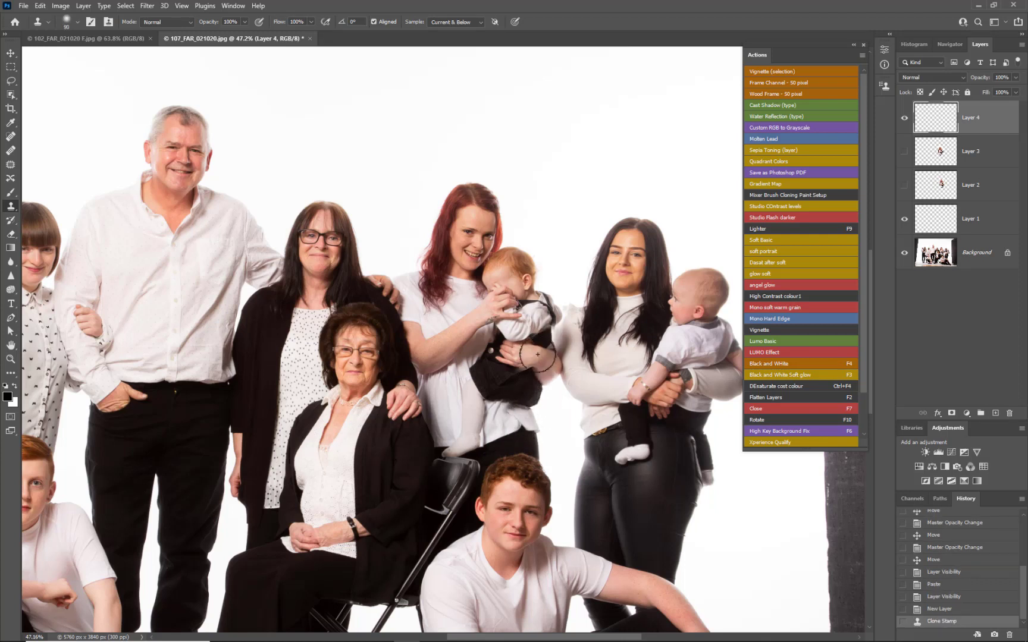
mouse_move(538, 355)
mouse_down()
mouse_move(534, 321)
mouse_move(547, 274)
mouse_move(492, 285)
mouse_move(505, 306)
mouse_move(516, 233)
mouse_move(497, 209)
mouse_move(463, 246)
mouse_move(482, 192)
mouse_move(436, 183)
mouse_move(425, 192)
mouse_move(438, 273)
mouse_move(464, 301)
mouse_move(478, 295)
mouse_move(462, 247)
mouse_move(448, 281)
mouse_move(513, 281)
mouse_move(503, 271)
mouse_move(497, 301)
mouse_move(516, 362)
mouse_up()
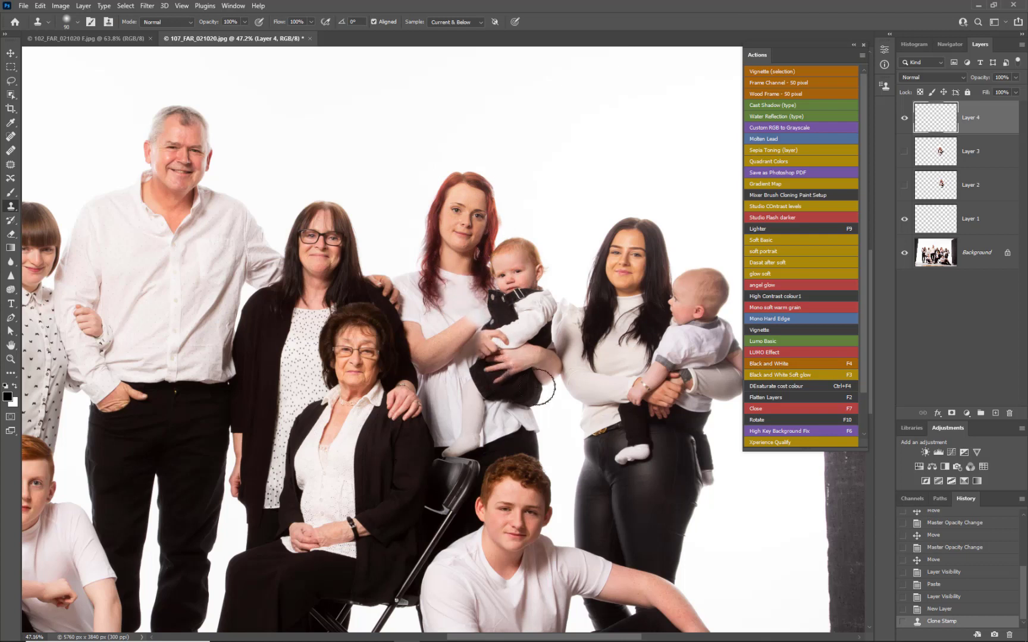
mouse_move(524, 434)
mouse_down()
mouse_move(454, 443)
mouse_move(472, 436)
mouse_move(427, 348)
mouse_move(462, 345)
mouse_move(460, 360)
mouse_move(469, 334)
mouse_move(492, 327)
mouse_move(478, 369)
mouse_move(501, 358)
mouse_move(475, 338)
mouse_move(462, 375)
mouse_move(479, 399)
mouse_move(466, 443)
mouse_up()
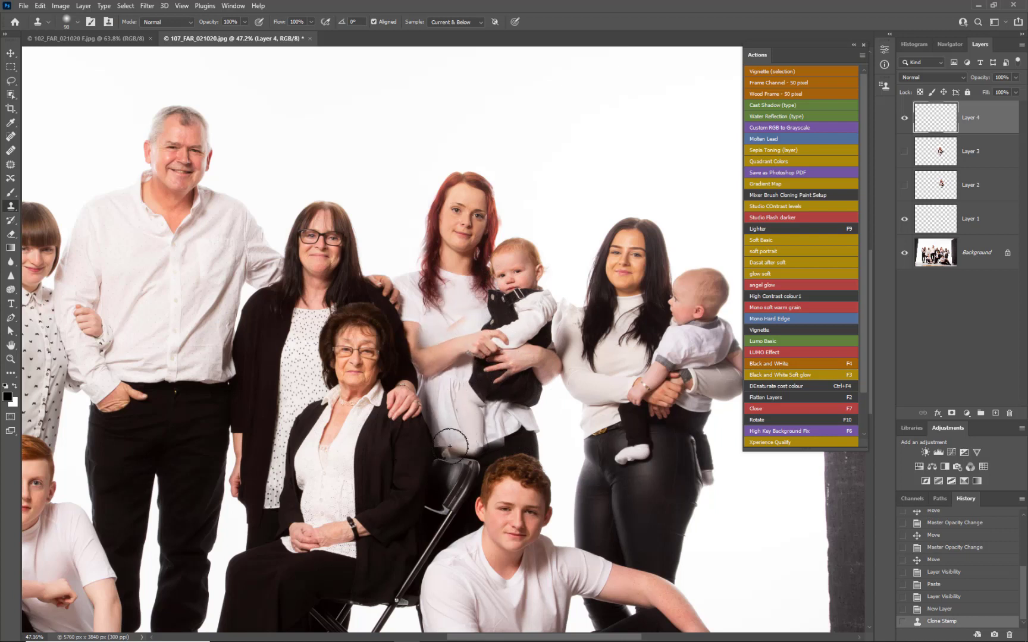
mouse_move(436, 369)
mouse_down()
mouse_move(414, 308)
mouse_move(421, 335)
mouse_move(446, 301)
mouse_move(417, 326)
mouse_up()
drag(435, 283, 433, 291)
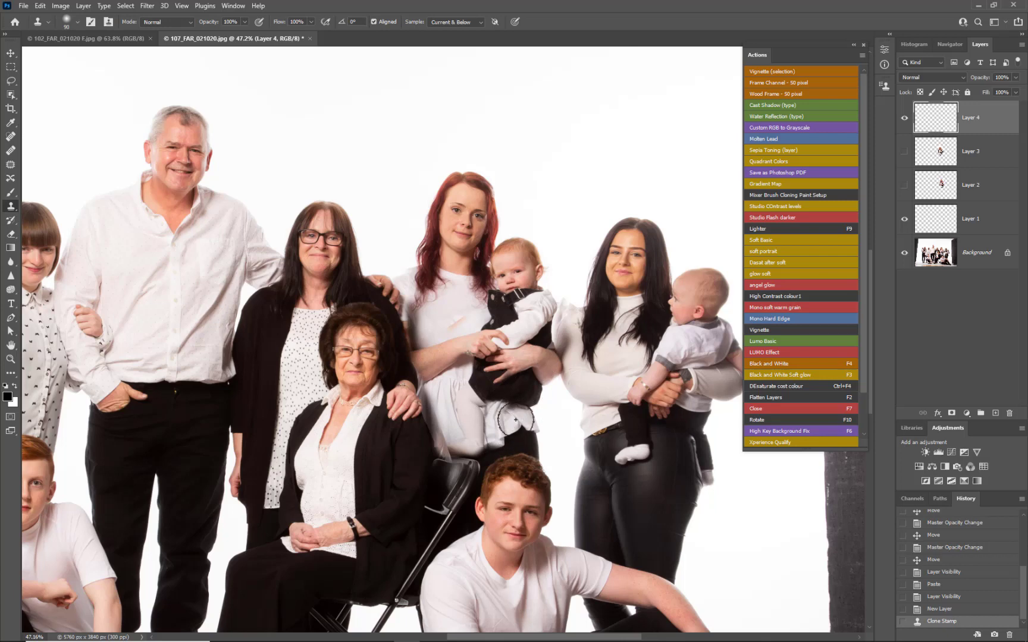
Step: Clone in the remaining details around the baby's leg and the woman's white skirt
scroll(503, 423, up, 5)
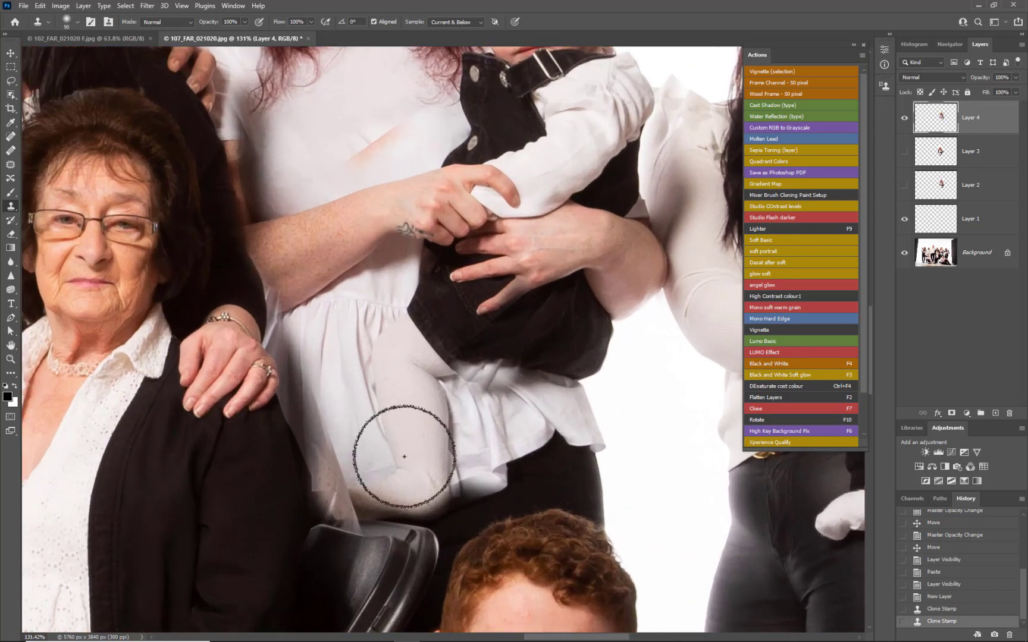
mouse_move(402, 443)
mouse_down()
mouse_move(429, 394)
mouse_move(458, 292)
mouse_up()
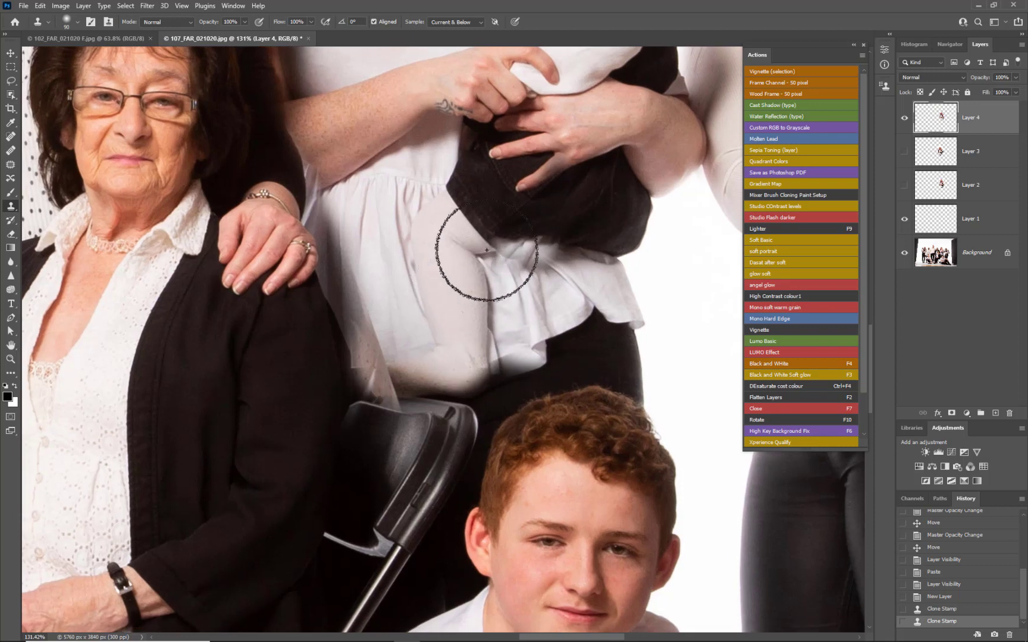
mouse_move(457, 214)
mouse_down()
mouse_move(488, 229)
mouse_move(466, 265)
mouse_move(475, 299)
mouse_move(443, 321)
mouse_up()
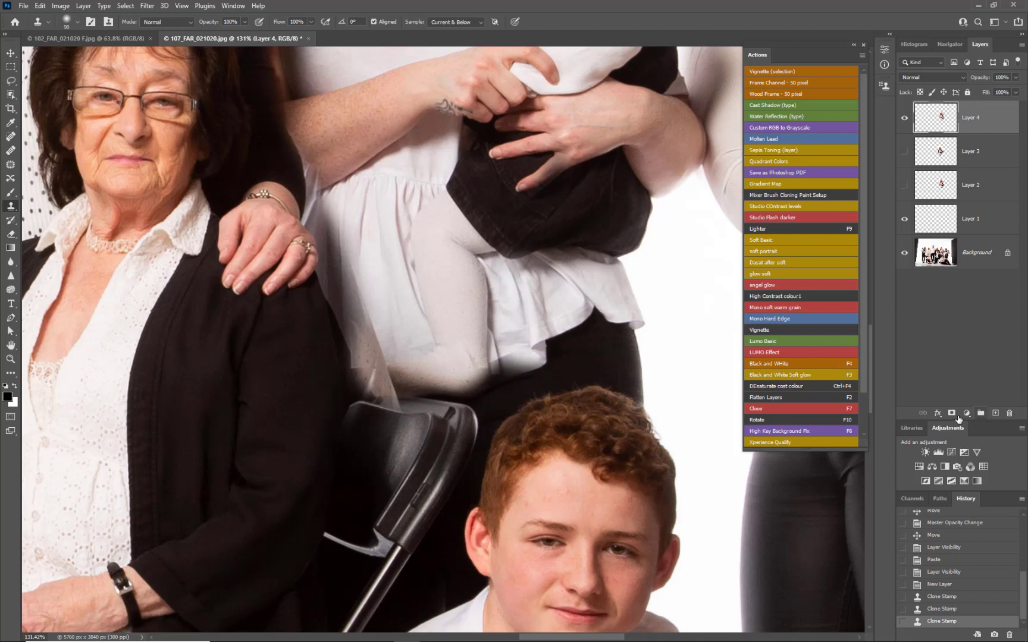
Step: Add a layer mask to the cloned layer and paint it black with a smaller soft brush around the baby's foot and skirt hem
click(951, 414)
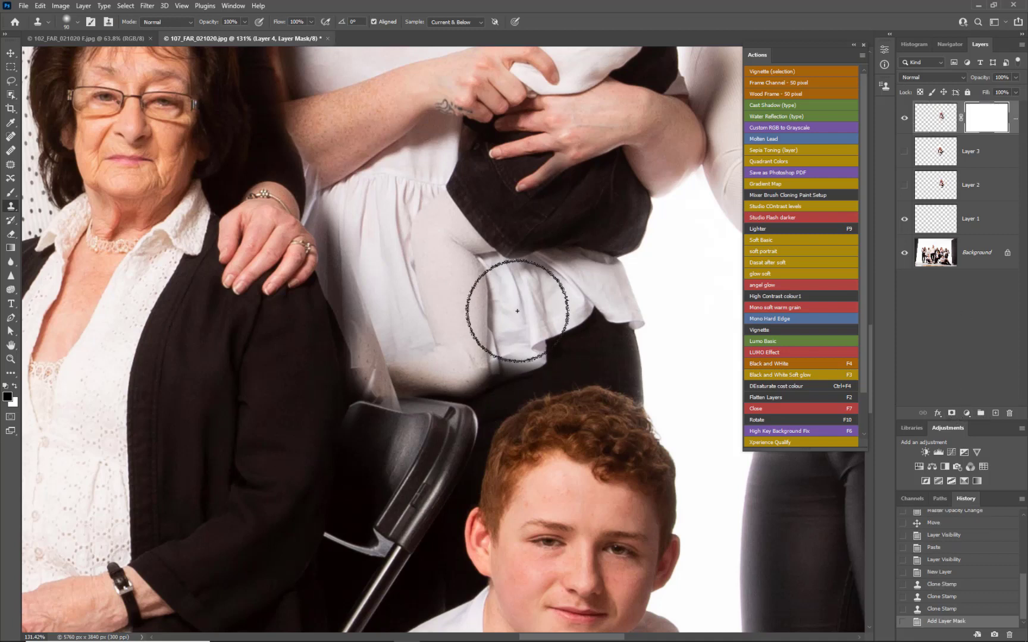
key(b)
key(x)
key(x)
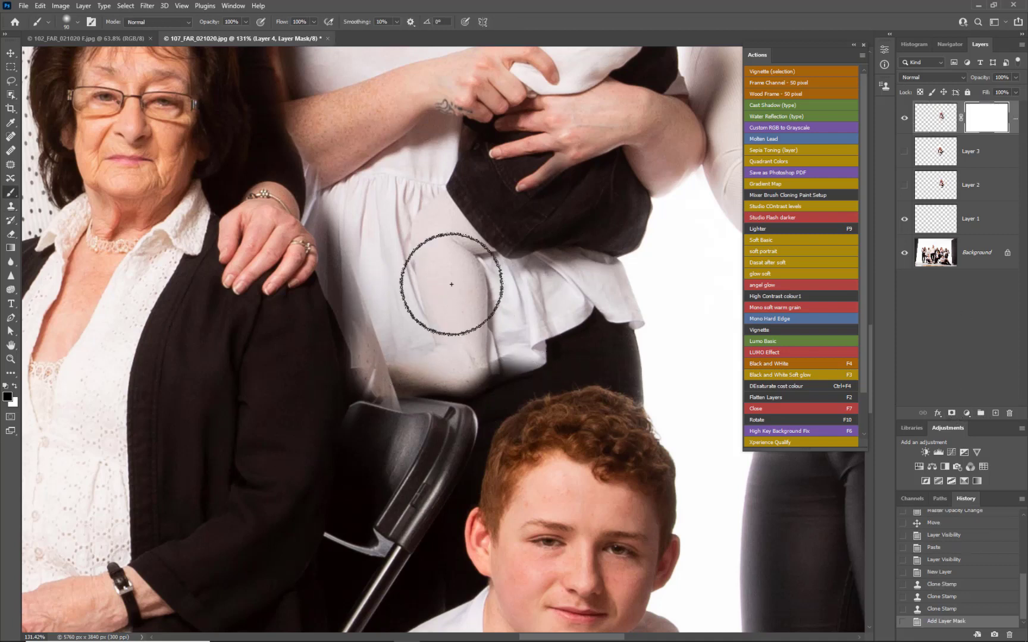
key(bracketleft)
key(bracketleft)
mouse_move(443, 286)
mouse_down()
mouse_move(450, 365)
mouse_move(508, 343)
mouse_move(543, 345)
mouse_move(458, 378)
mouse_move(430, 427)
mouse_move(420, 411)
mouse_move(433, 380)
mouse_move(402, 403)
mouse_move(426, 376)
mouse_move(432, 336)
mouse_move(401, 386)
mouse_move(393, 318)
mouse_move(396, 398)
mouse_move(405, 375)
mouse_move(376, 280)
mouse_move(388, 309)
mouse_move(392, 330)
mouse_move(358, 263)
mouse_move(362, 228)
mouse_move(343, 174)
mouse_move(330, 171)
mouse_move(327, 195)
mouse_move(386, 191)
mouse_up()
key(bracketleft)
key(bracketleft)
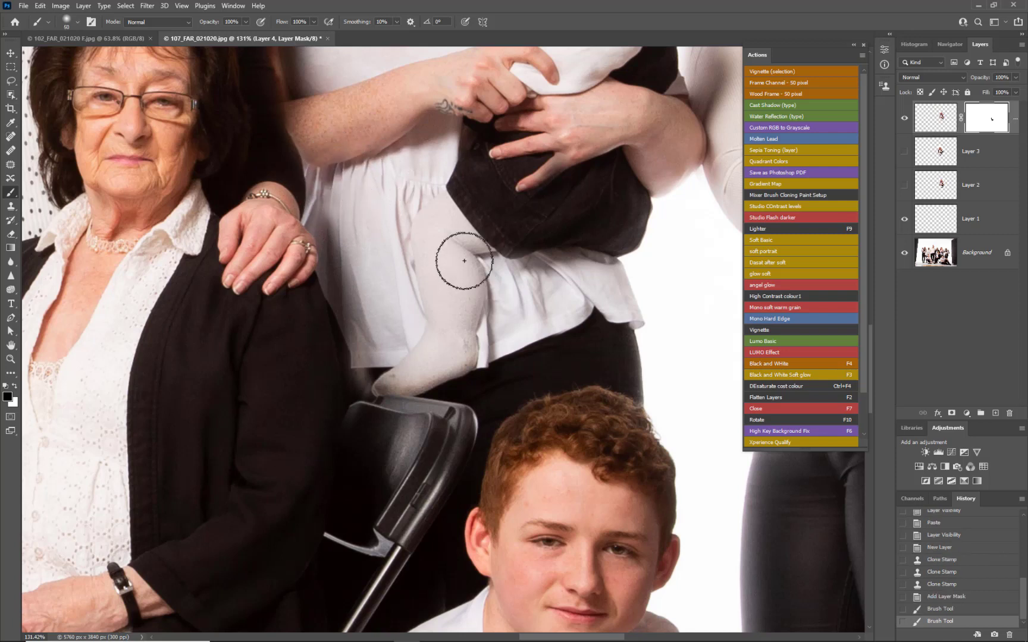
Step: Paint the layer mask along the woman's sleeve and upper arm to clean up the join with the dark cardigan
drag(419, 223, 455, 384)
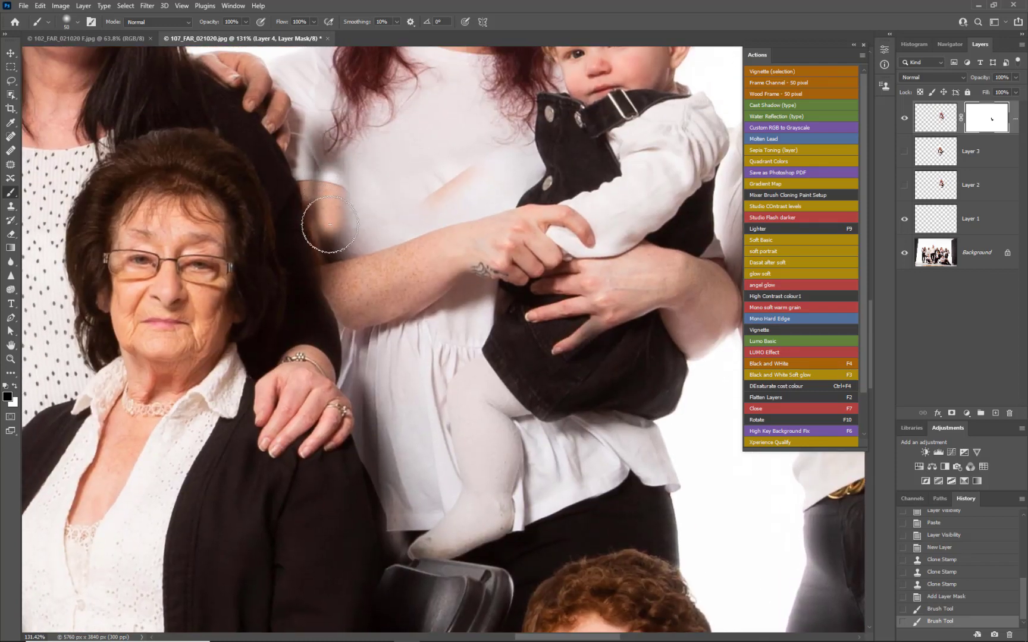
mouse_move(321, 178)
mouse_down()
mouse_move(332, 253)
mouse_move(317, 204)
mouse_move(325, 231)
mouse_move(335, 213)
mouse_move(332, 128)
mouse_move(318, 120)
mouse_move(323, 161)
mouse_move(312, 94)
mouse_move(313, 142)
mouse_move(325, 110)
mouse_move(365, 202)
mouse_move(360, 125)
mouse_up()
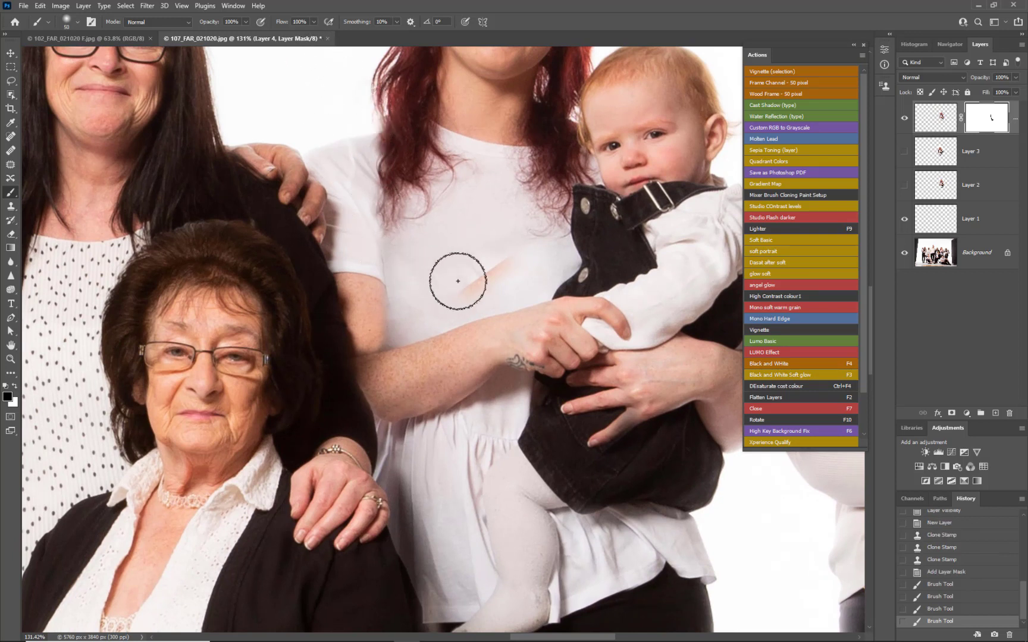
Step: Paint the layer mask in black and white around the stray skin patch on the woman's white T-shirt to blend it
mouse_move(458, 280)
mouse_down()
mouse_move(491, 260)
mouse_move(470, 284)
mouse_move(498, 268)
mouse_move(420, 302)
mouse_up()
key(x)
key(x)
key(x)
mouse_move(532, 239)
mouse_down()
mouse_move(499, 263)
mouse_move(521, 257)
mouse_up()
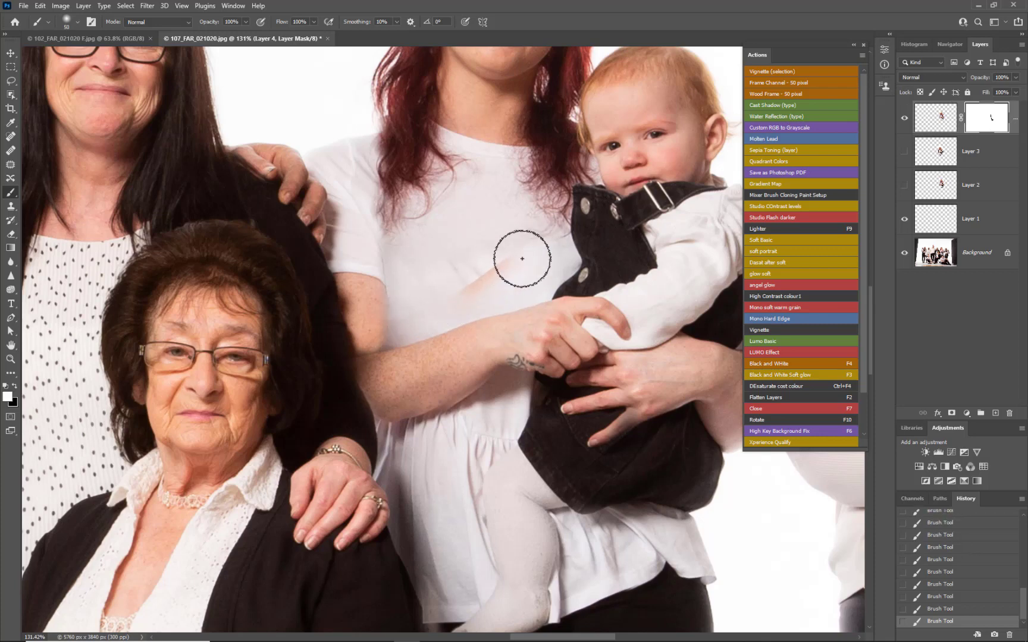
scroll(522, 257, up, 2)
scroll(520, 257, down, 1)
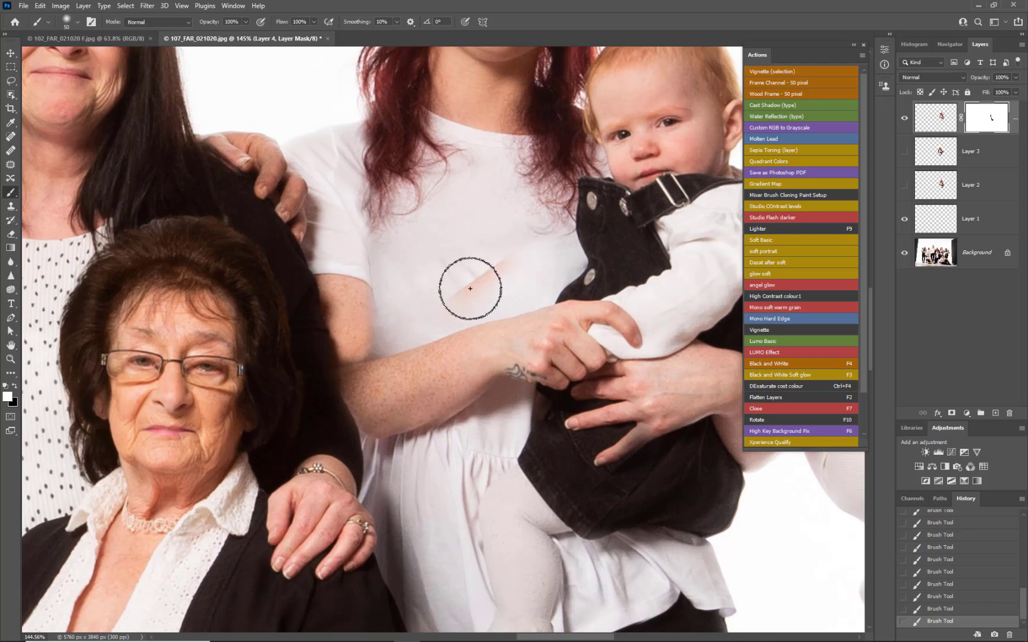
drag(503, 274, 447, 236)
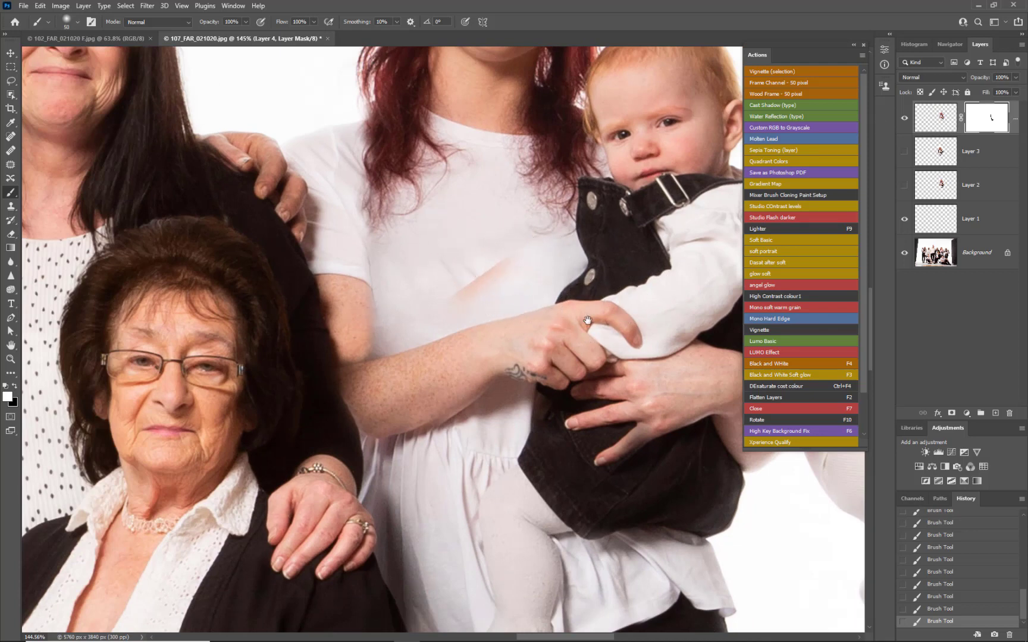
Step: Refine the layer mask around the baby's foot and leg and the skirt's lower edge with a smaller brush
drag(728, 489, 563, 363)
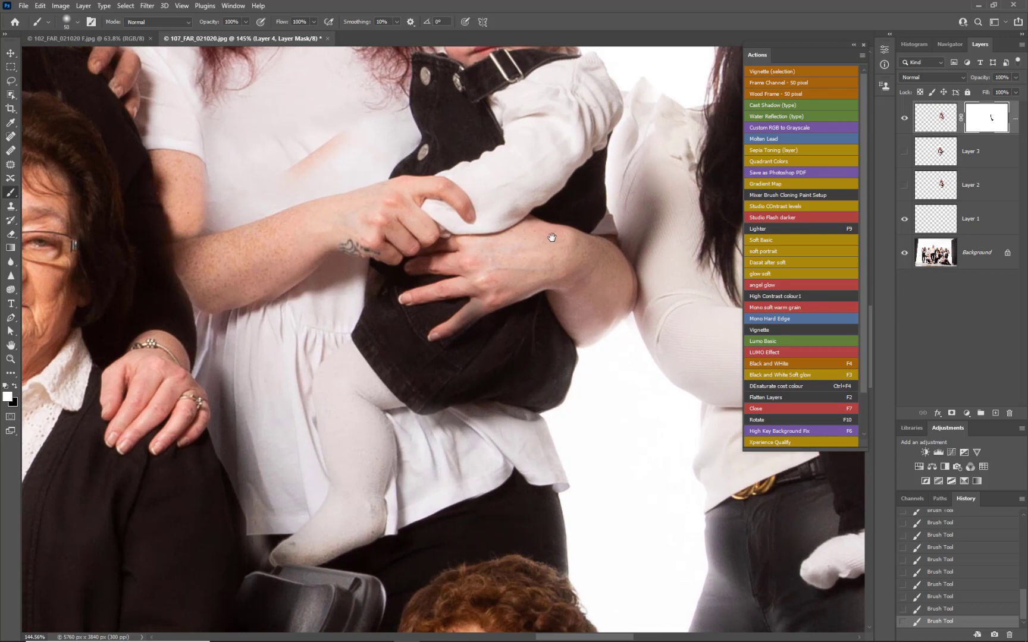
drag(551, 237, 638, 112)
drag(490, 371, 515, 332)
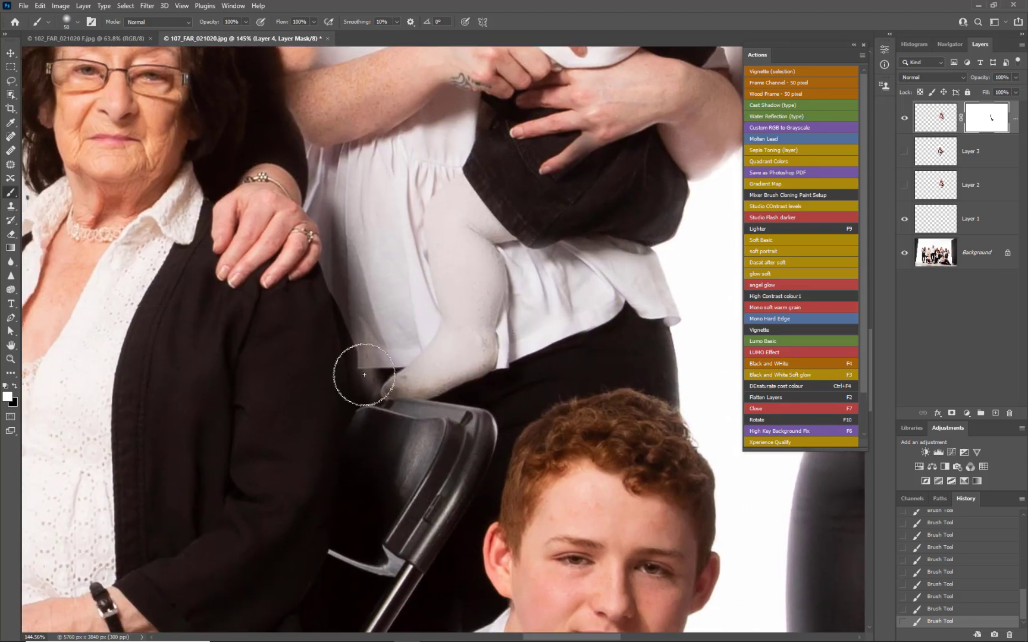
mouse_move(364, 374)
mouse_down()
mouse_move(366, 335)
mouse_move(375, 362)
mouse_move(363, 321)
mouse_move(377, 387)
mouse_up()
key(bracketleft)
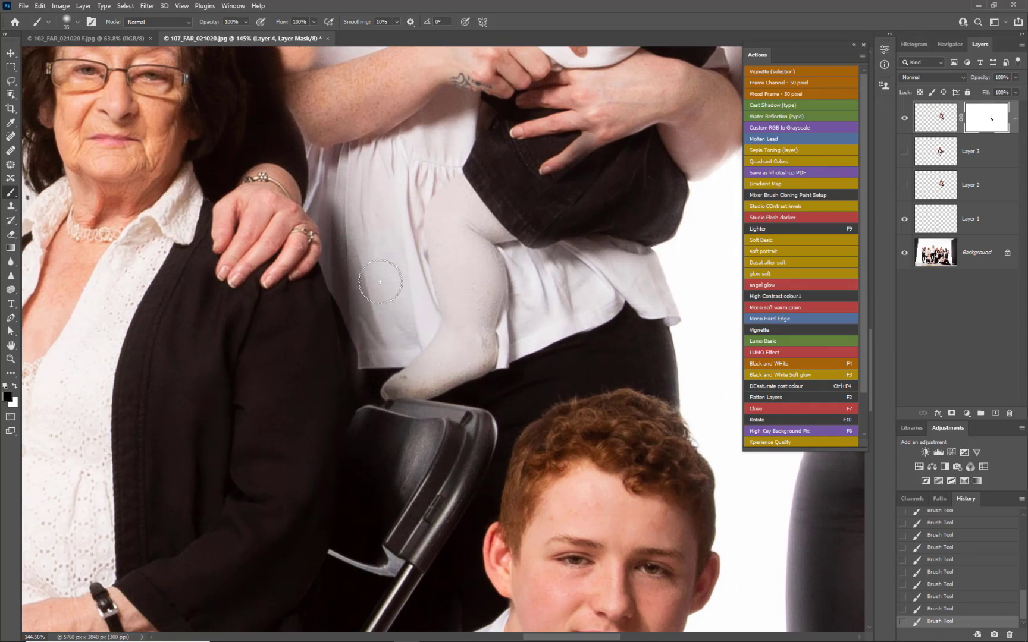
mouse_move(459, 210)
mouse_down()
mouse_move(502, 372)
mouse_move(489, 243)
mouse_move(484, 302)
mouse_move(484, 287)
mouse_move(476, 289)
mouse_move(497, 321)
mouse_up()
key(x)
drag(484, 262, 494, 359)
Step: Add a new layer and clone clean fabric over the stray skin patch on the woman's white T-shirt with a smaller Clone Stamp brush
drag(461, 230, 465, 279)
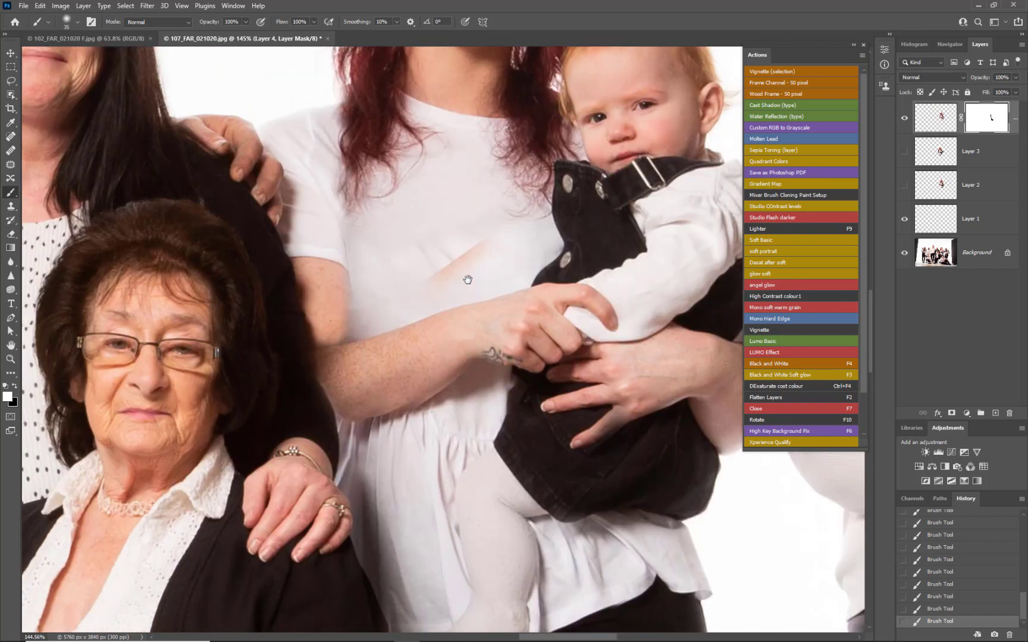
key(s)
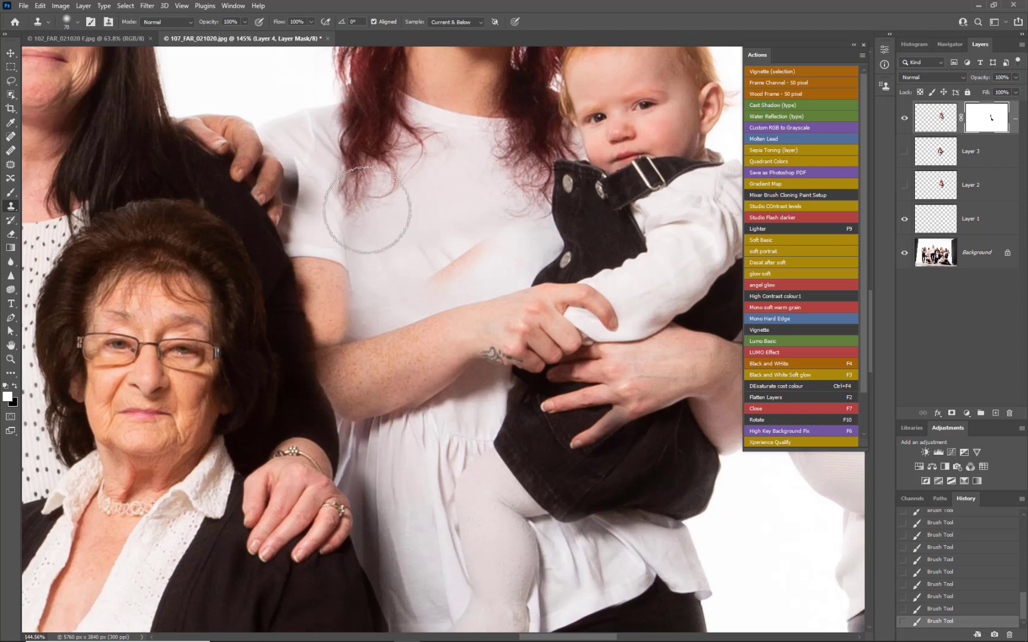
key(bracketleft)
key(bracketleft)
key(bracketleft)
key(bracketleft)
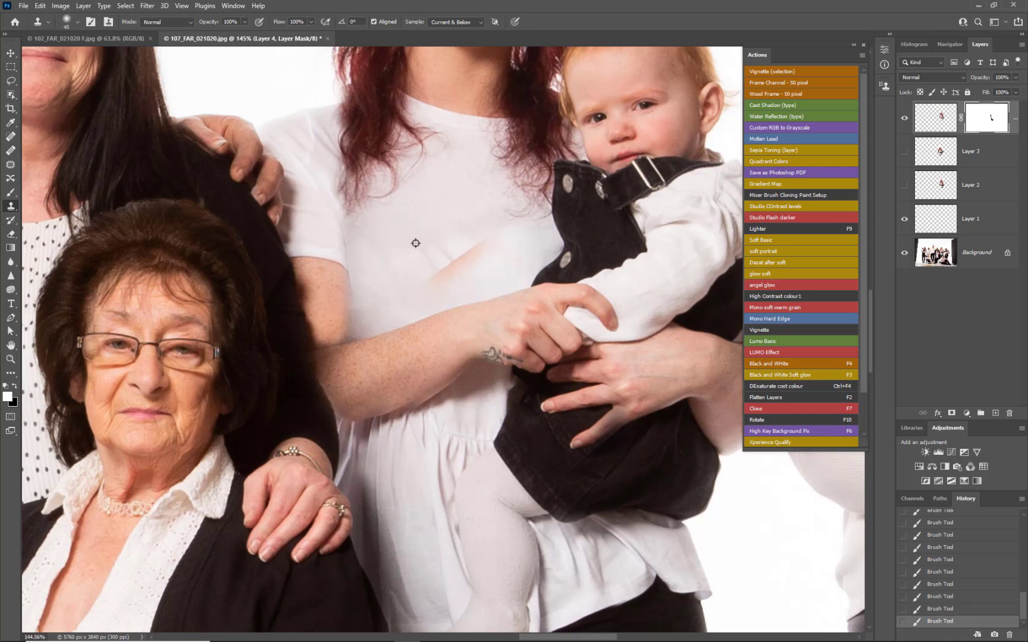
click(995, 413)
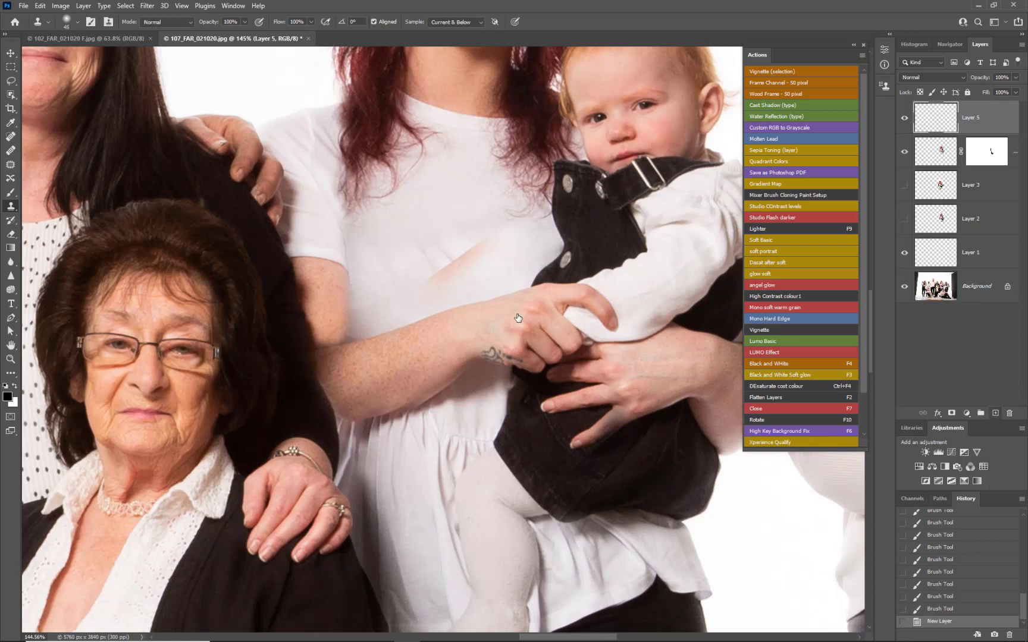
mouse_move(426, 274)
mouse_down()
mouse_move(466, 264)
mouse_move(479, 241)
mouse_up()
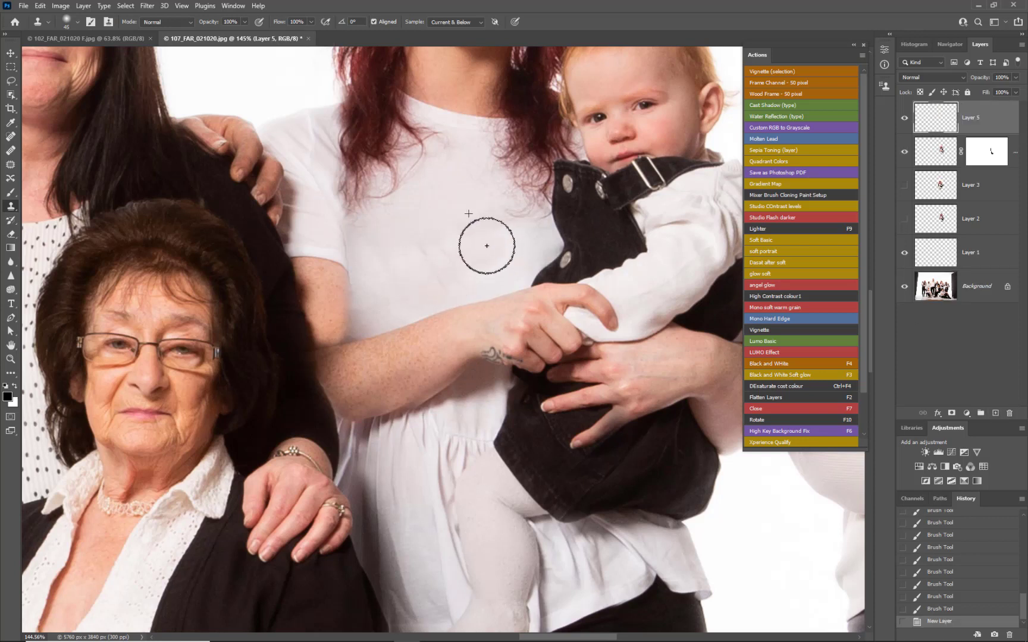
mouse_move(433, 279)
mouse_down()
mouse_move(477, 260)
mouse_move(489, 232)
mouse_move(423, 281)
mouse_move(405, 285)
mouse_move(440, 264)
mouse_move(385, 292)
mouse_move(417, 270)
mouse_up()
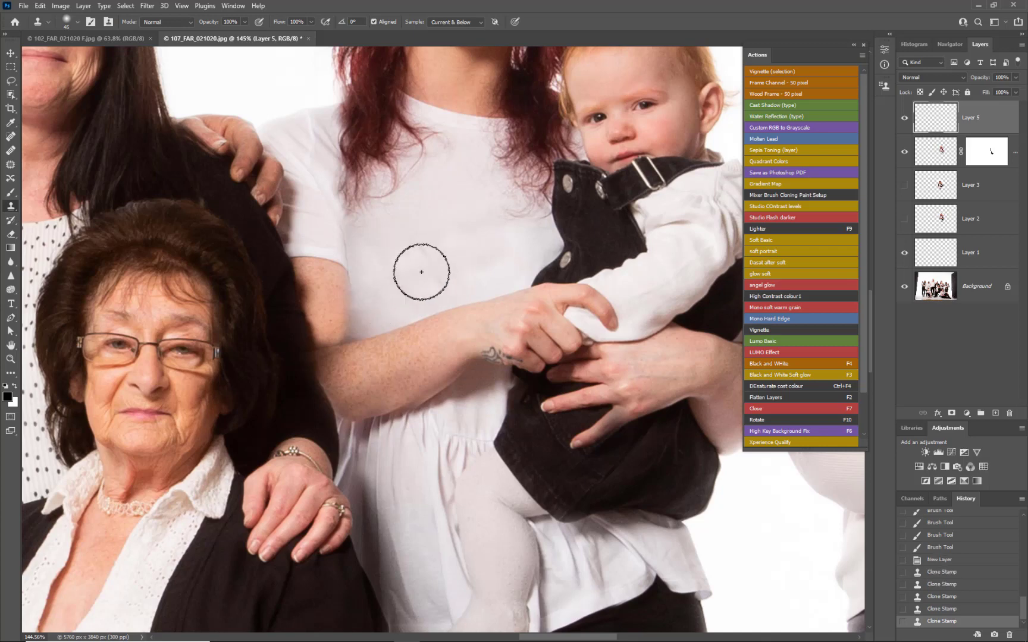
scroll(421, 272, down, 5)
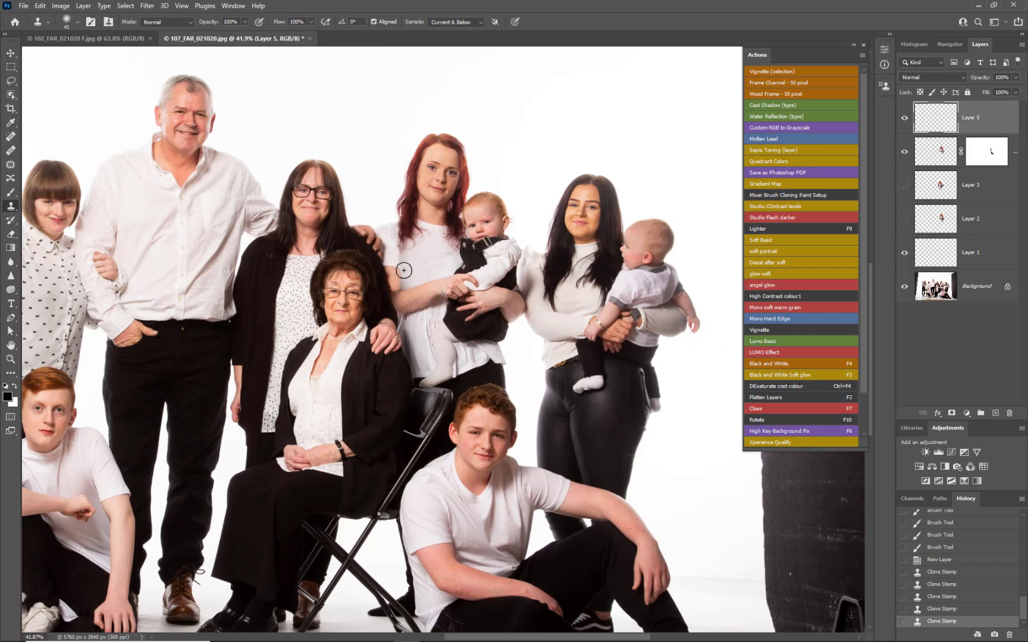
Step: Paint Layer 4's mask around the red-haired woman's bare upper arm below the sleeve, undoing the last stroke
scroll(406, 269, up, 6)
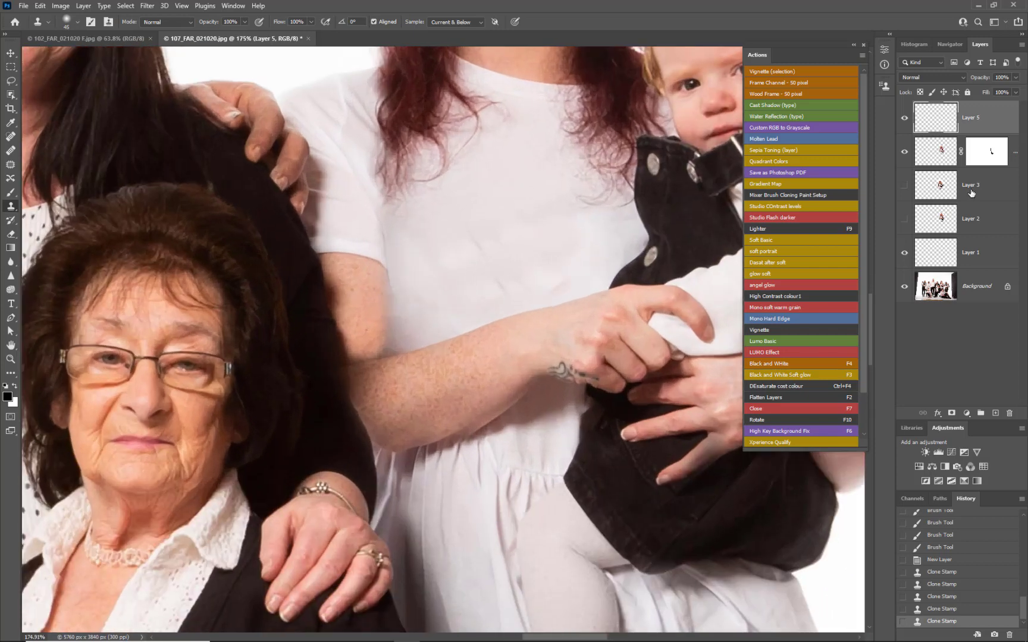
click(987, 153)
key(x)
drag(356, 280, 355, 279)
key(b)
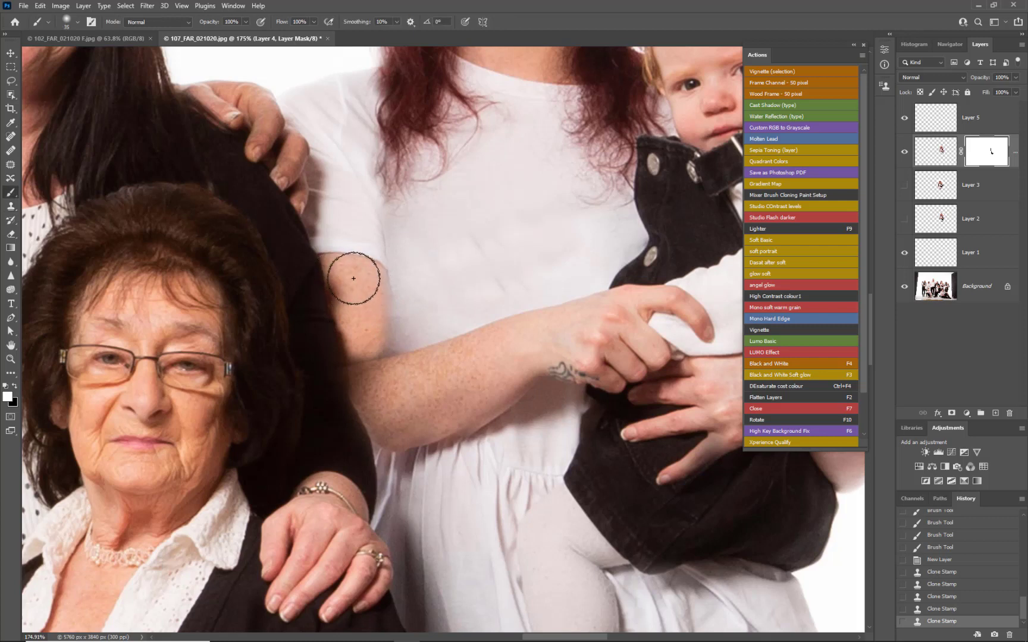
key(x)
mouse_move(367, 276)
mouse_down()
mouse_move(361, 342)
mouse_move(355, 265)
mouse_move(366, 349)
mouse_move(372, 303)
mouse_move(376, 349)
mouse_move(362, 246)
mouse_move(349, 239)
mouse_move(349, 262)
mouse_move(313, 247)
mouse_move(340, 343)
mouse_move(356, 323)
mouse_move(340, 320)
mouse_move(356, 354)
mouse_move(322, 253)
mouse_move(324, 327)
mouse_move(323, 248)
mouse_up()
key(x)
key(ctrl+z)
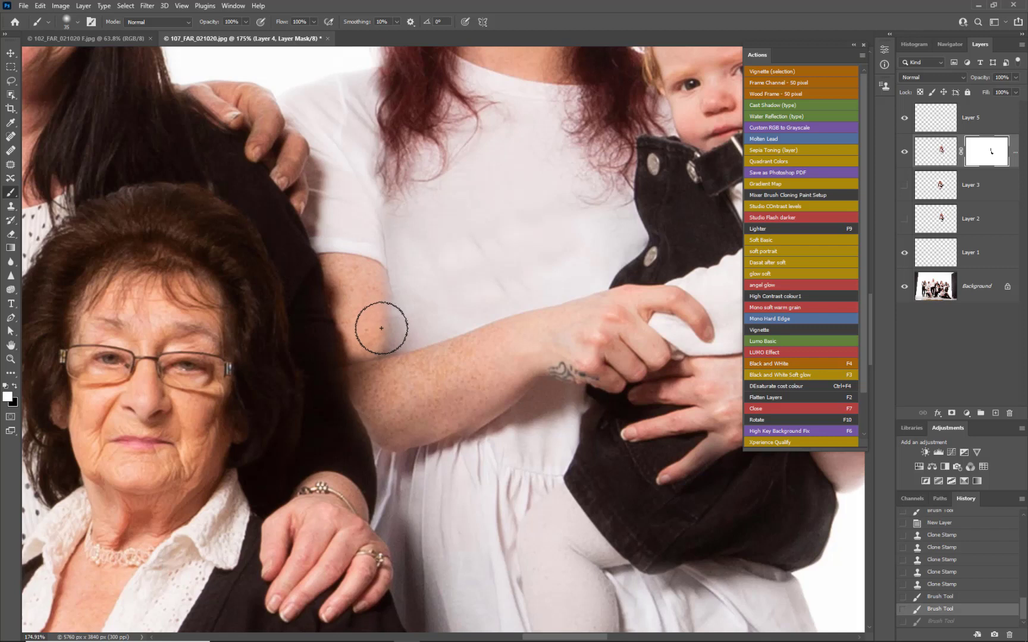
click(10, 81)
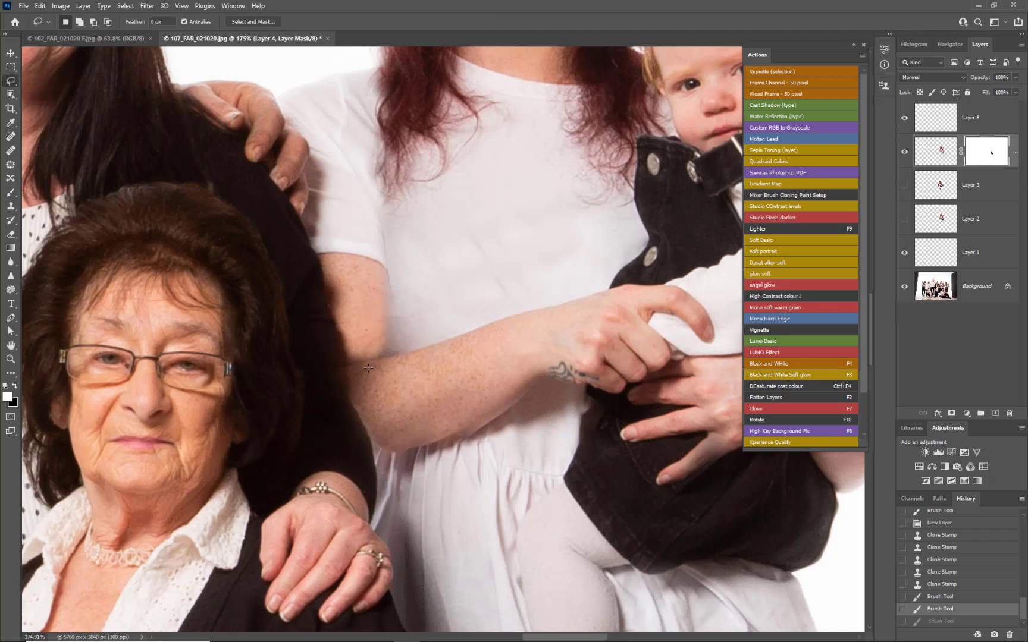
mouse_move(359, 367)
mouse_down()
mouse_move(456, 351)
mouse_move(467, 378)
mouse_move(456, 414)
mouse_up()
drag(357, 375, 358, 369)
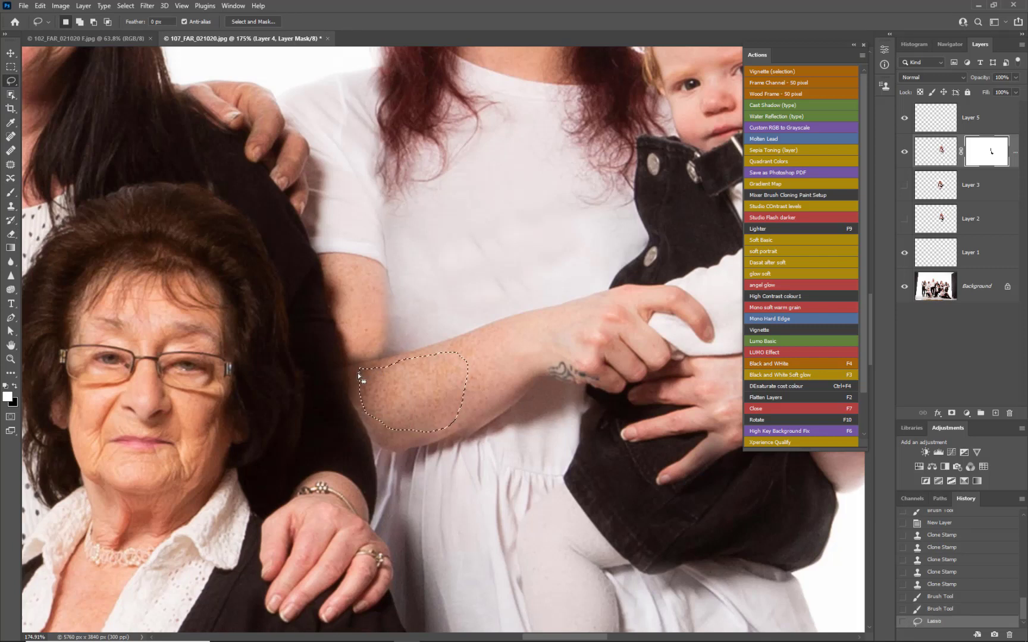
click(346, 269)
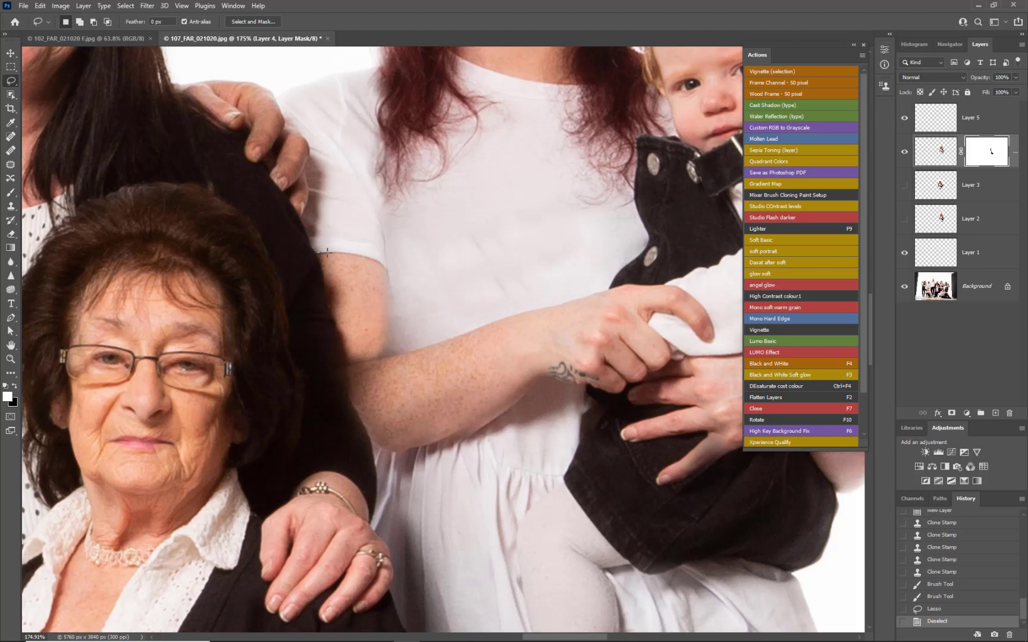
Step: Lasso the woman's bare upper arm between sleeve and forearm, and add a new layer above Layer 4
mouse_move(326, 253)
mouse_down()
mouse_move(383, 265)
mouse_move(386, 315)
mouse_up()
drag(349, 353, 313, 252)
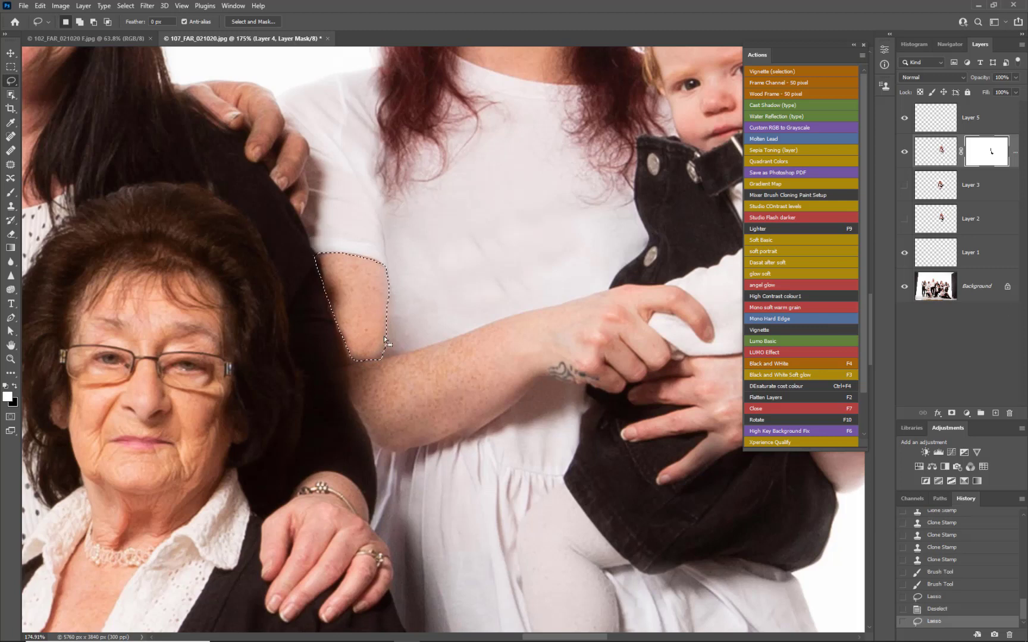
key(s)
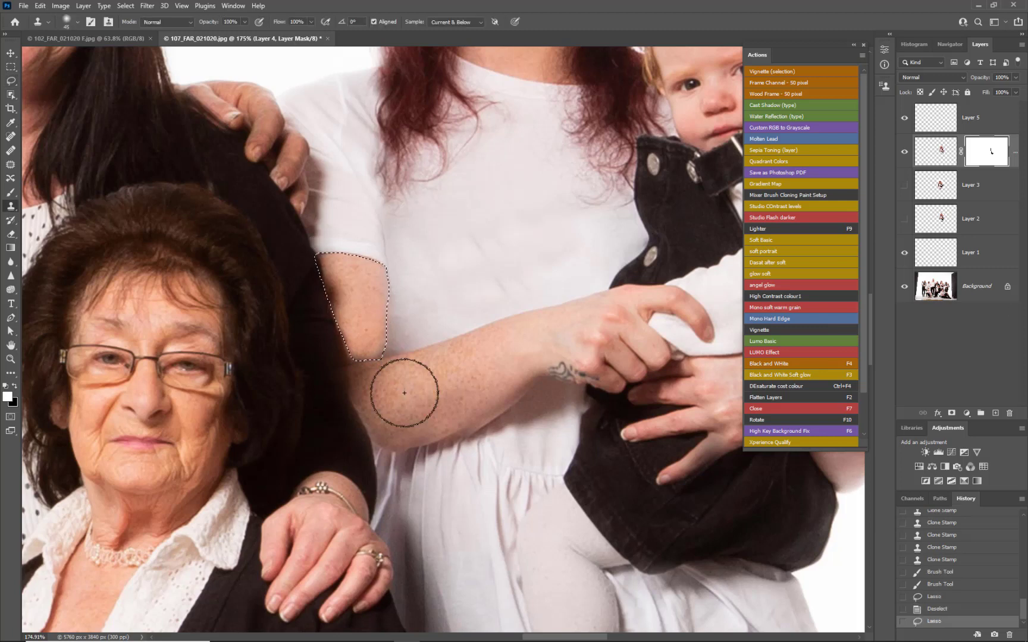
click(995, 414)
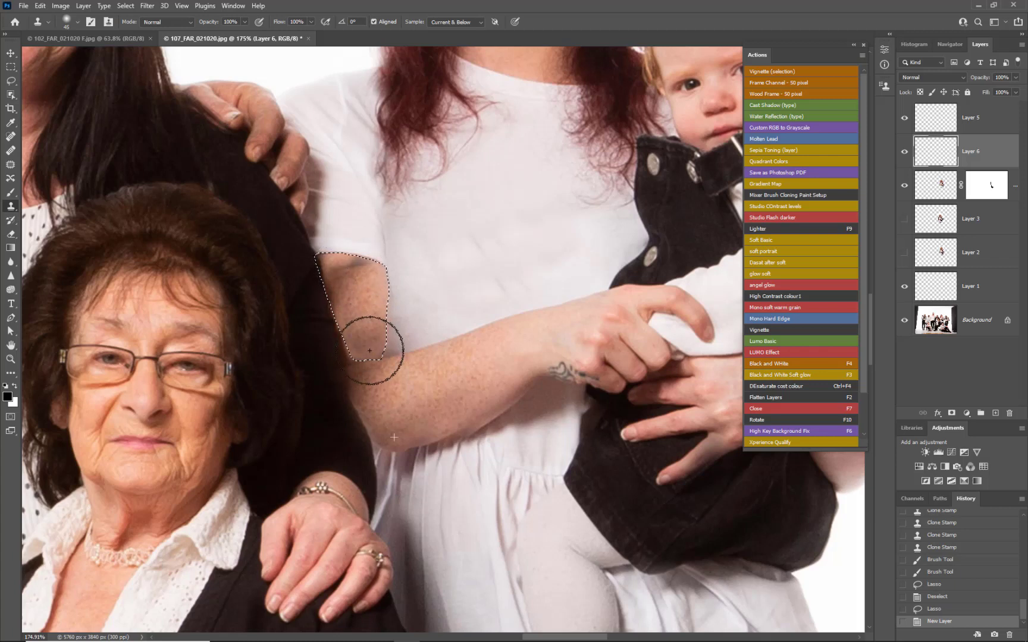
Step: Clone forearm skin into the selected upper arm area with the Clone Stamp, and clear the selection
drag(369, 351, 371, 354)
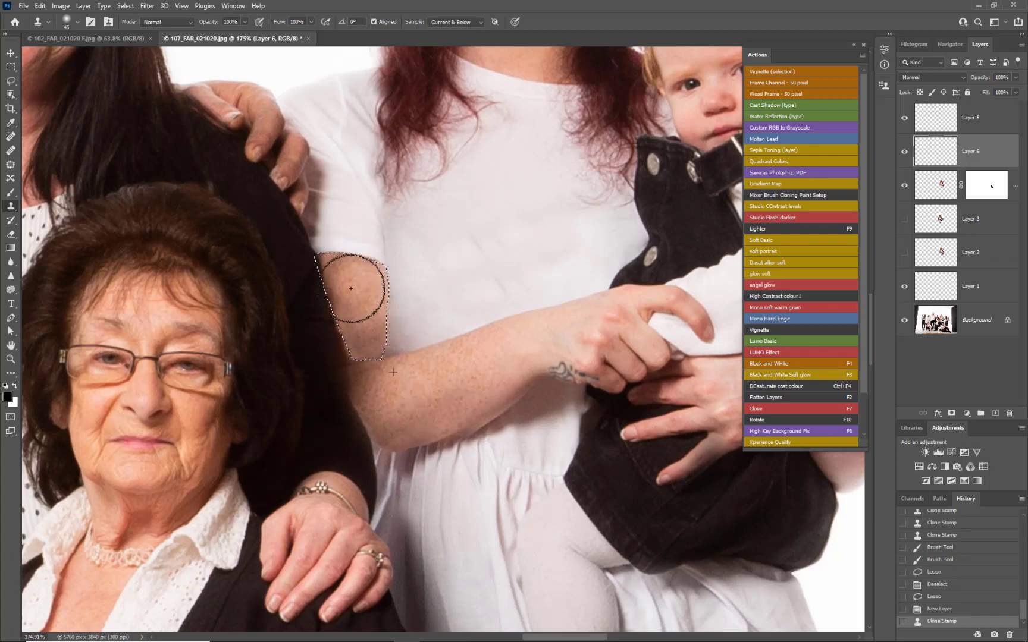
click(359, 323)
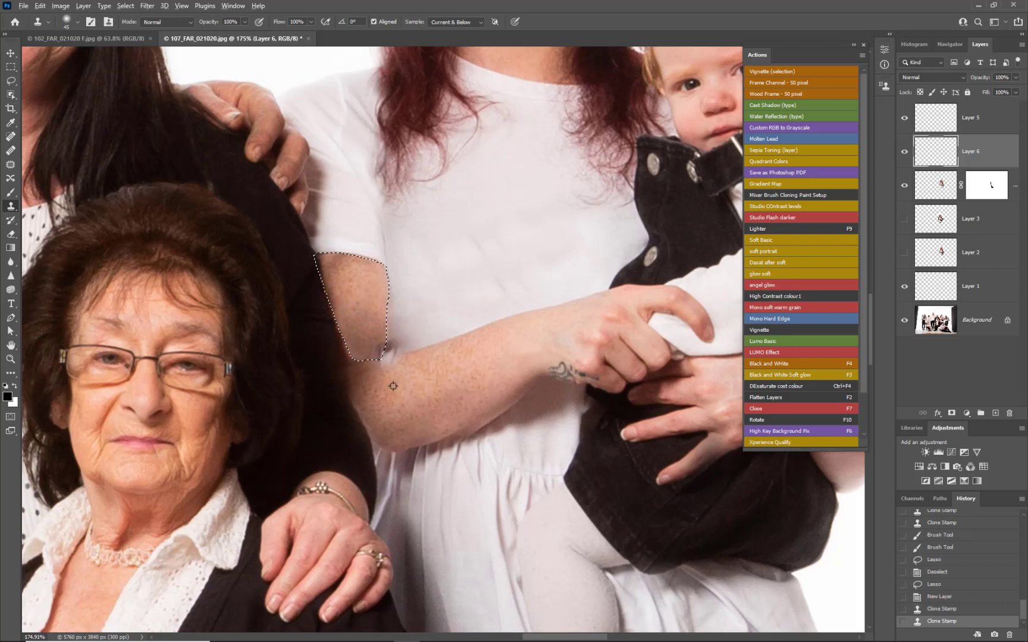
click(368, 354)
click(356, 340)
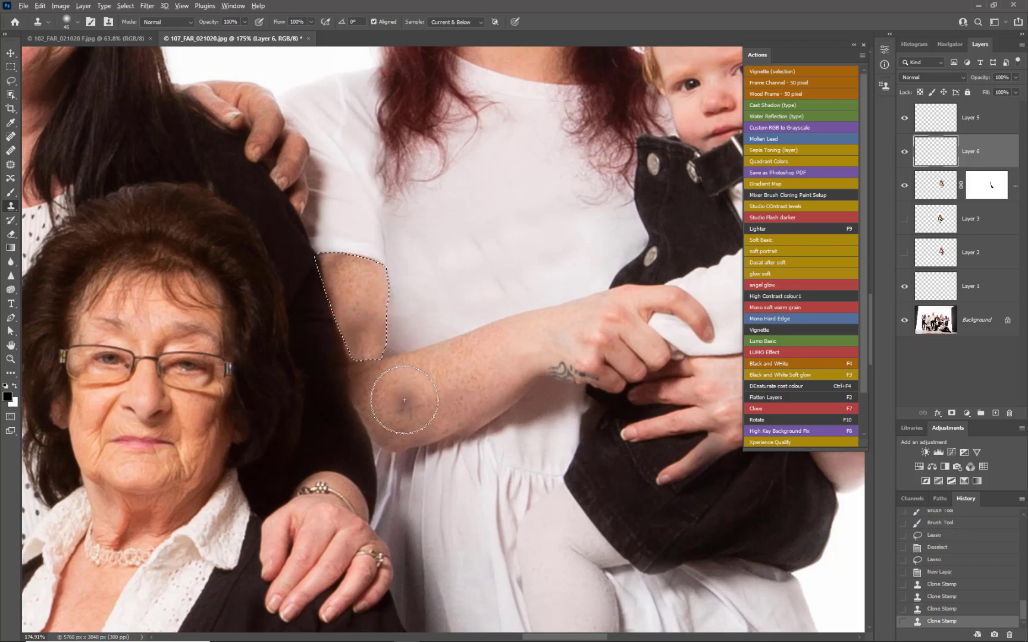
click(361, 328)
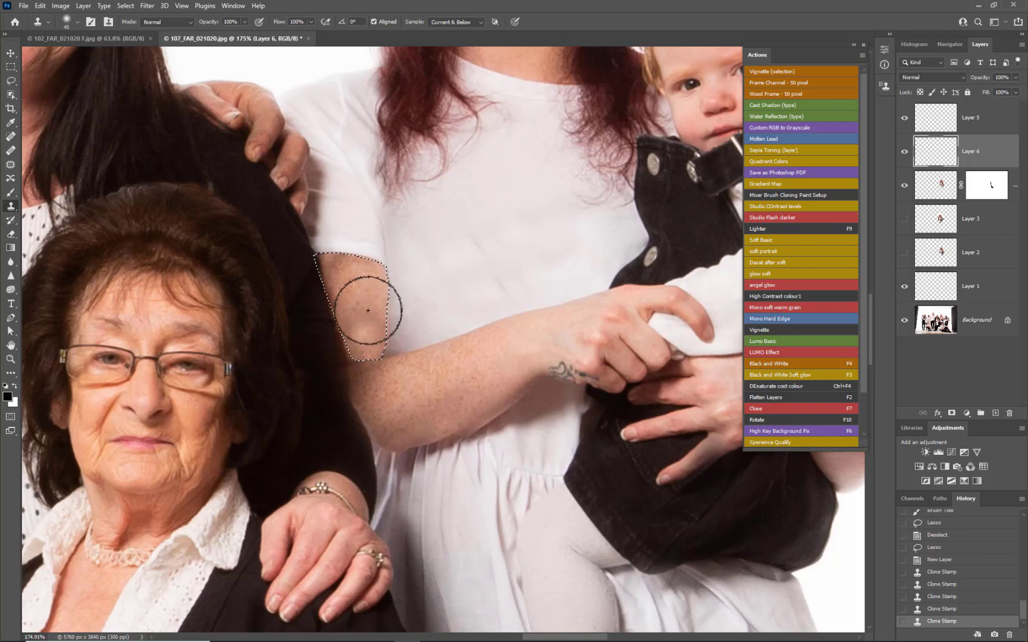
click(367, 305)
key(ctrl+d)
Step: Touch up the skin on the woman's upper arm below the sleeve with the Clone Stamp
scroll(523, 435, down, 4)
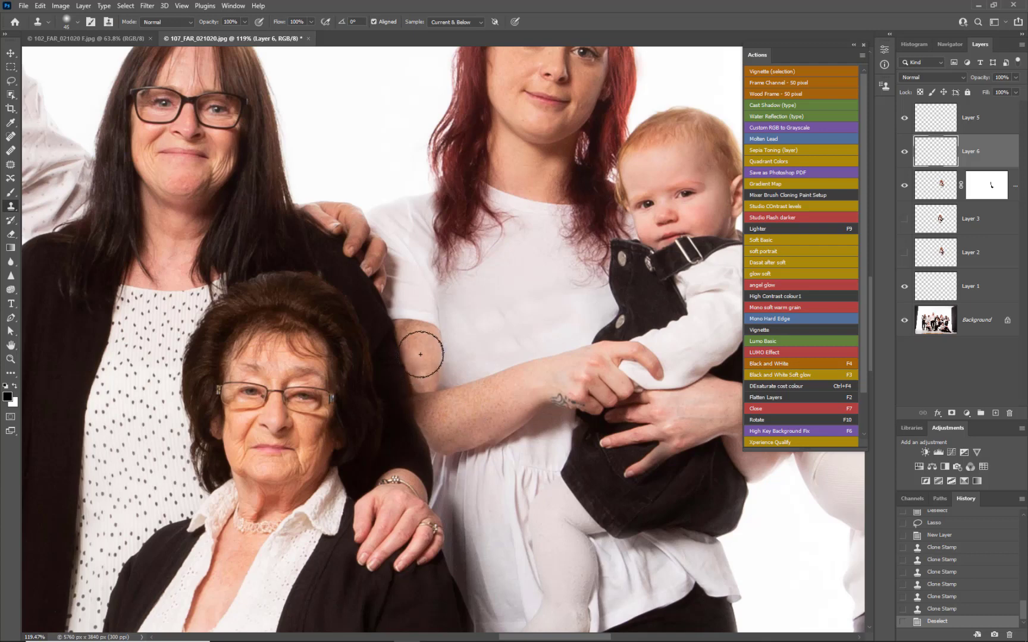
drag(421, 355, 423, 367)
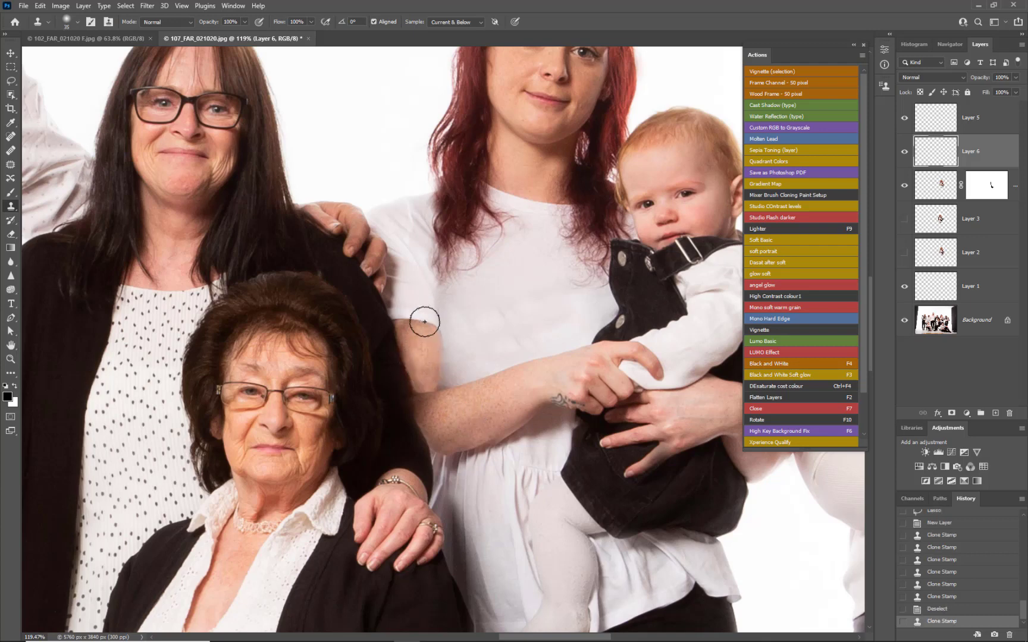
scroll(419, 321, down, 5)
scroll(420, 333, up, 2)
scroll(419, 321, down, 3)
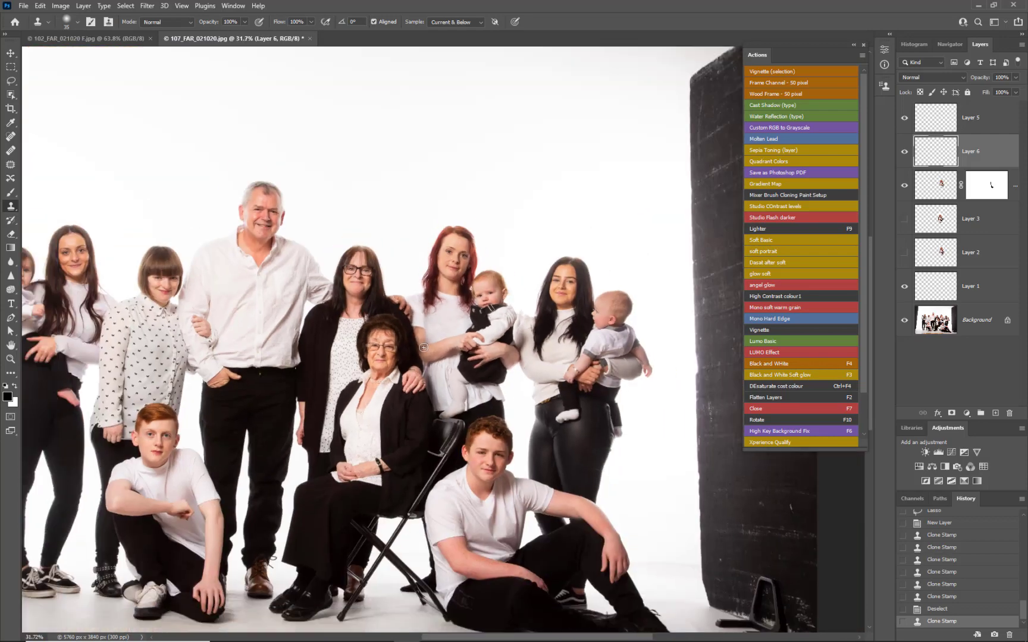
Step: Lower the opacity of the cloned arm layer, Layer 6, to 63%
scroll(421, 343, up, 3)
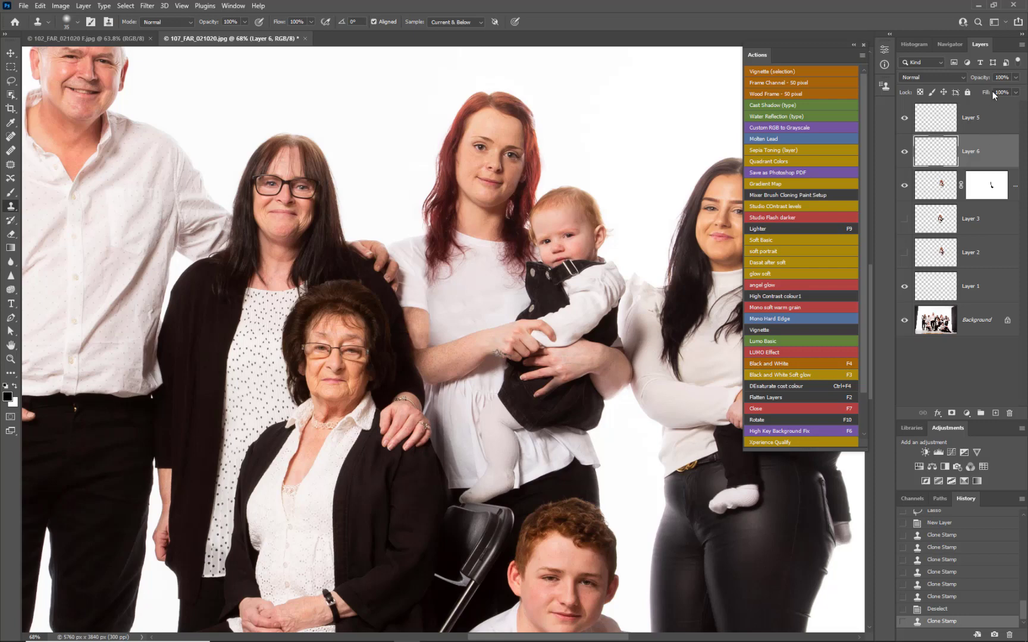
drag(985, 80, 964, 79)
scroll(364, 346, down, 5)
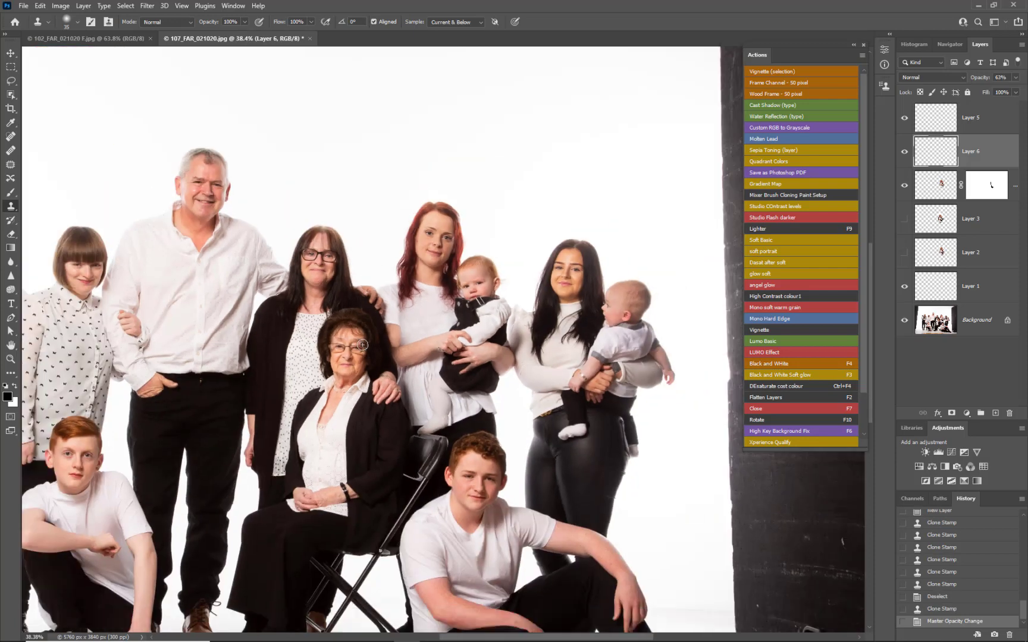
scroll(363, 346, down, 3)
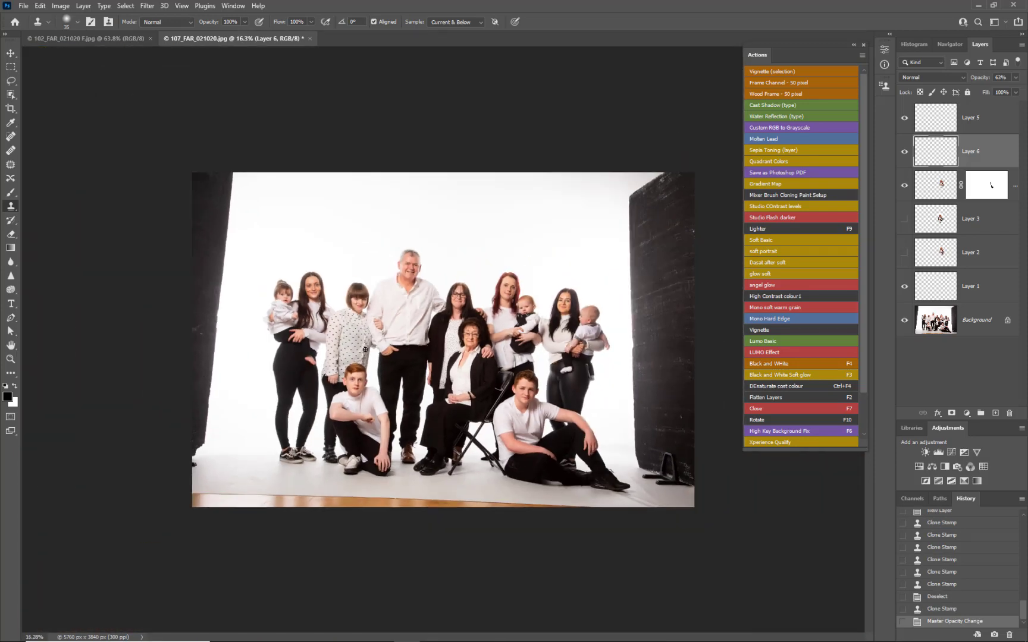
scroll(365, 350, down, 1)
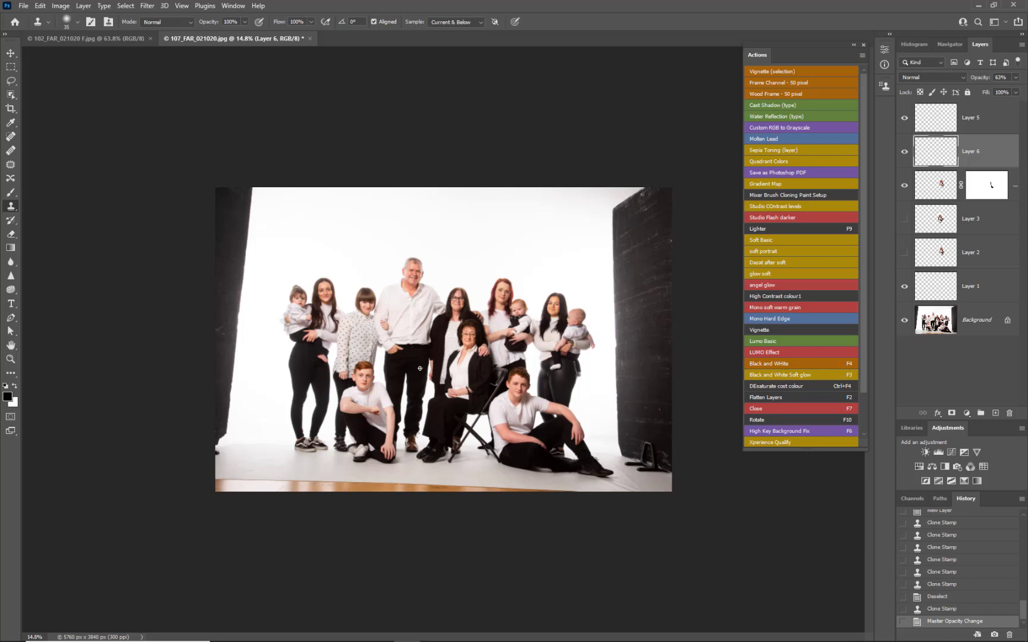
Step: Save the layered image as the Photoshop file 107_FAR_021020 W.psd with Maximize Compatibility on
key(ctrl+shift+s)
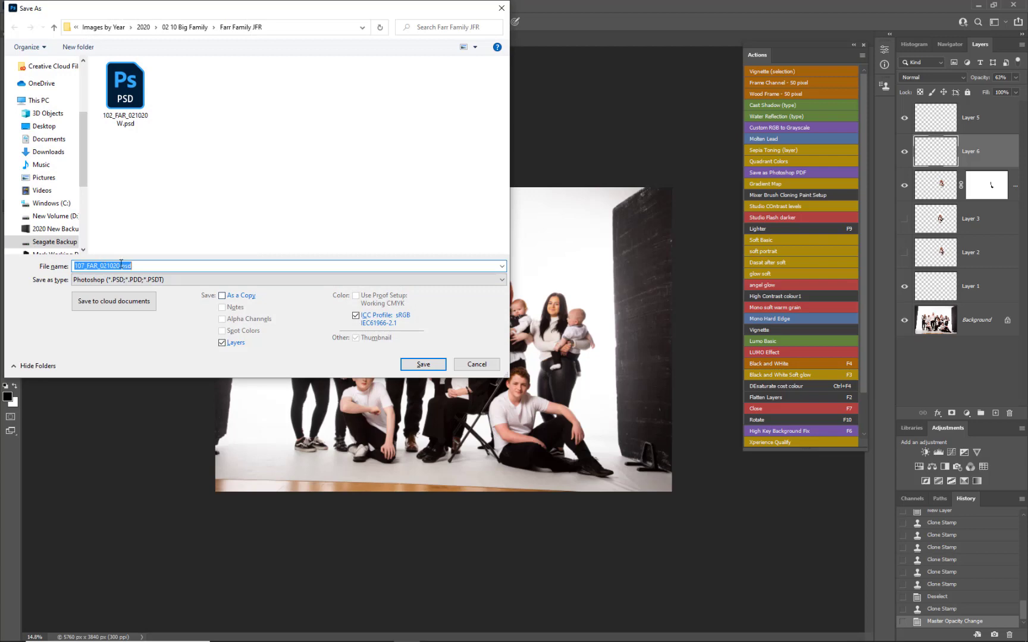
click(122, 265)
click(422, 364)
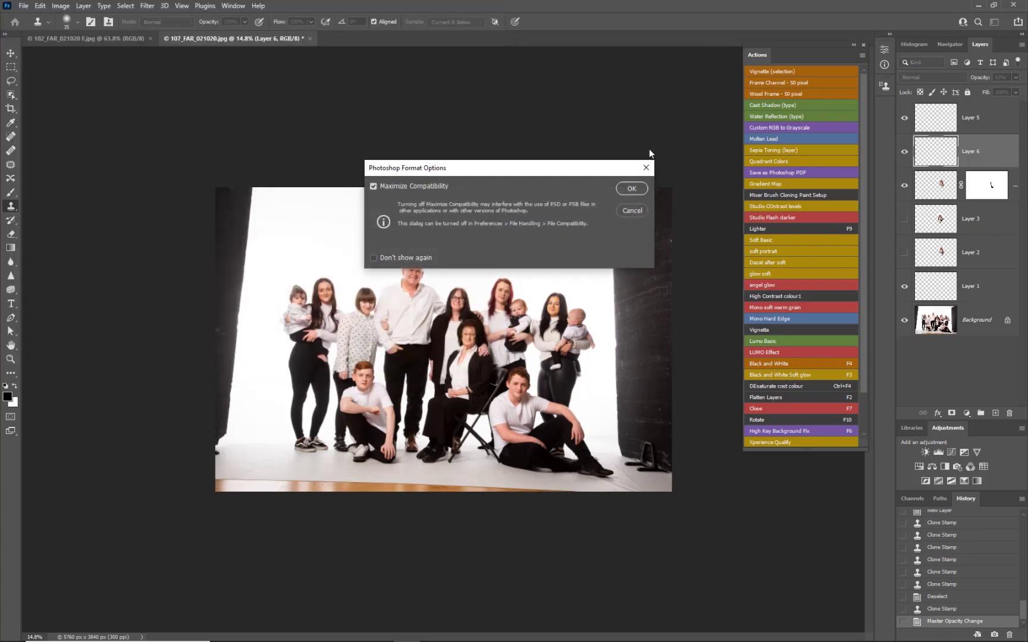
click(641, 190)
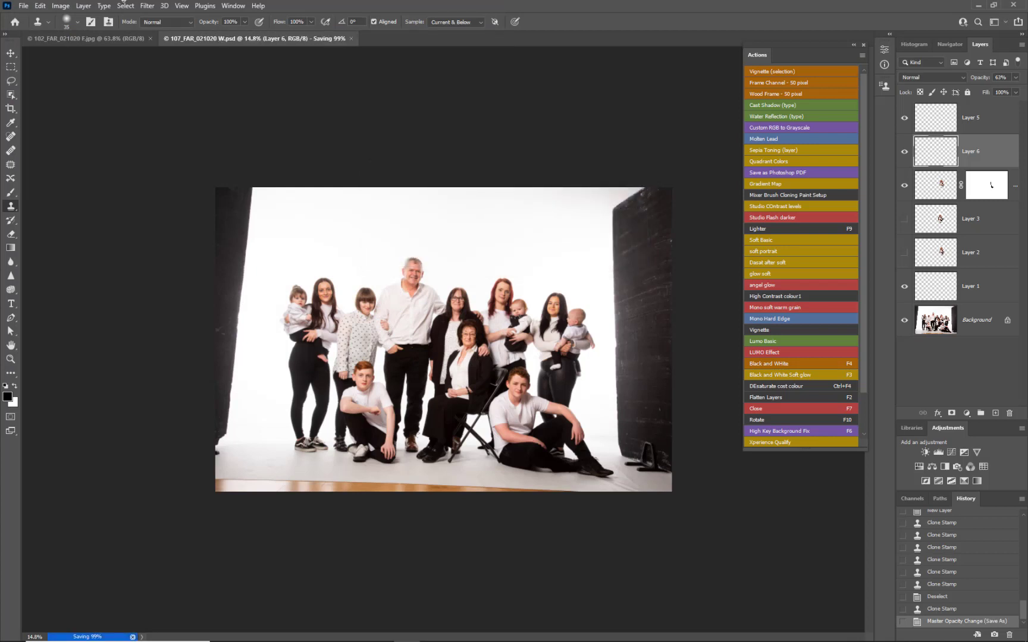
Step: Flatten the image, discarding the hidden layers, and duplicate the resulting background layer
click(84, 6)
click(116, 414)
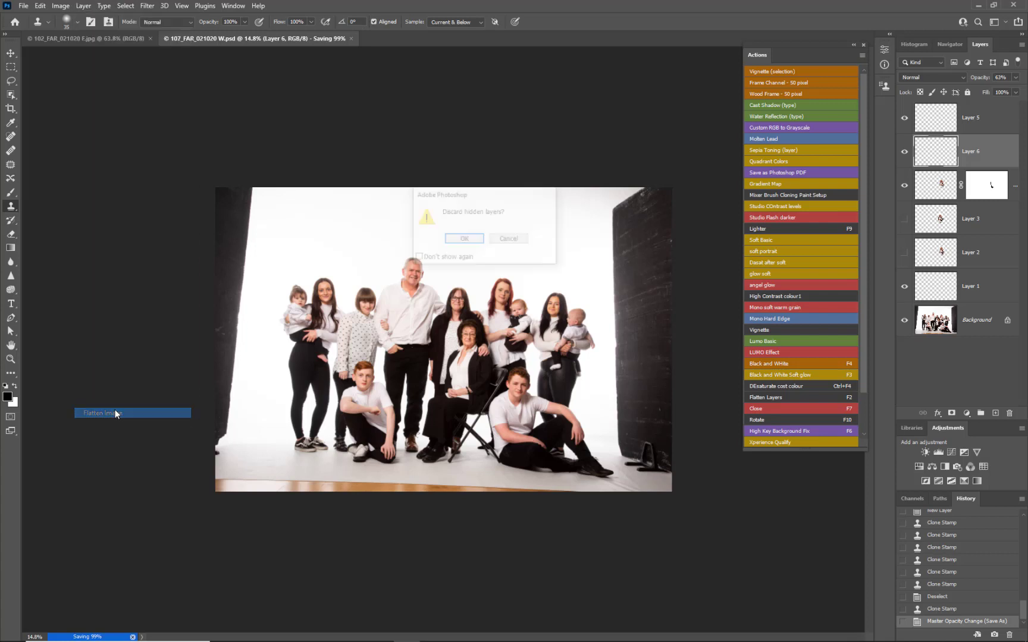
click(480, 240)
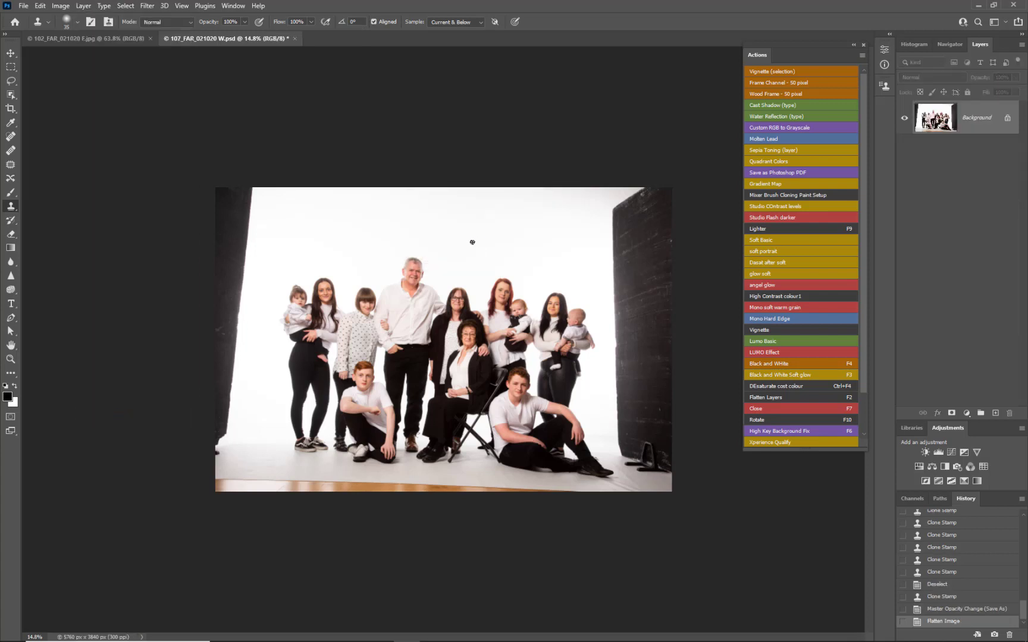
key(ctrl+j)
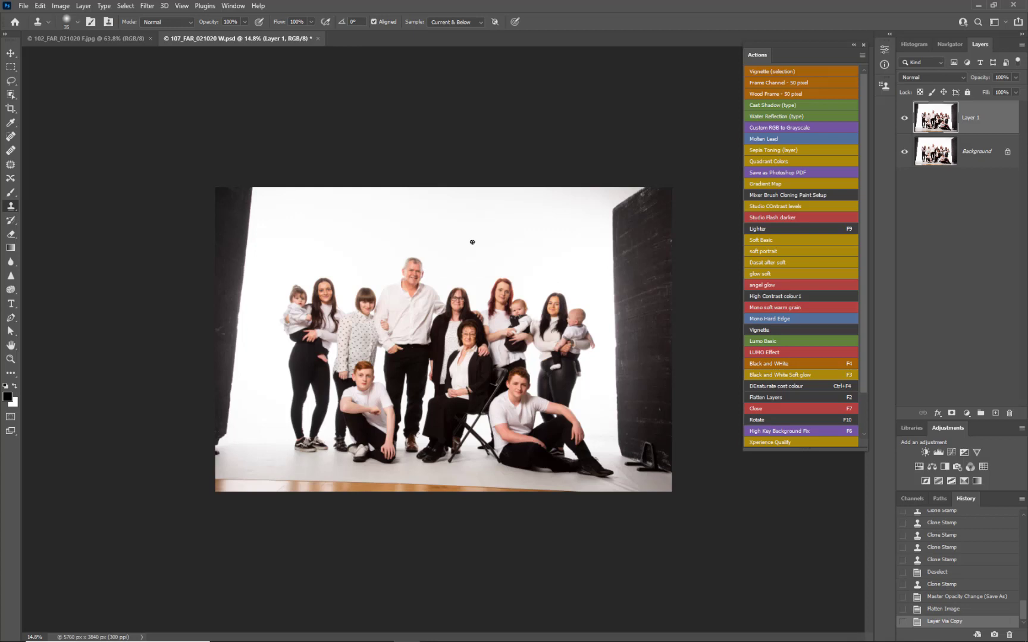
Step: Delete the duplicate Layer 1 so that only the Background layer is left for cropping
key(ctrl+minus)
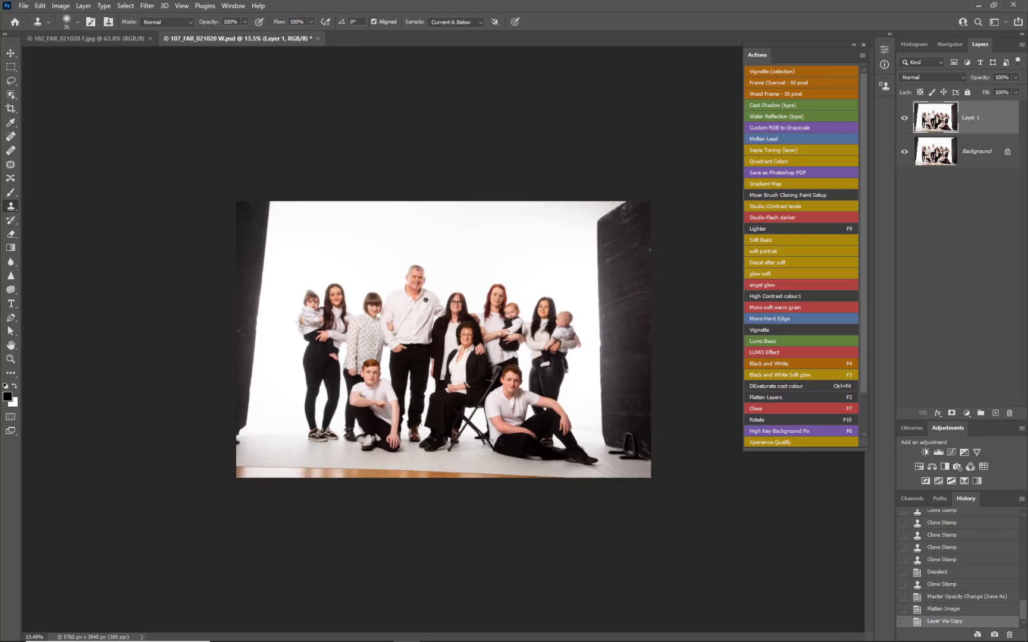
key(c)
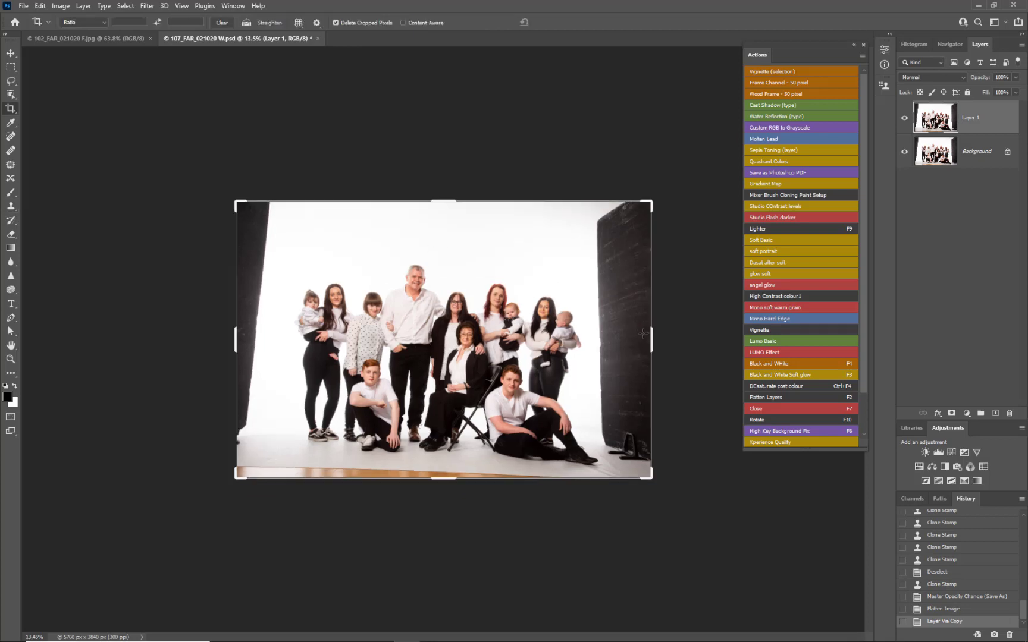
key(Escape)
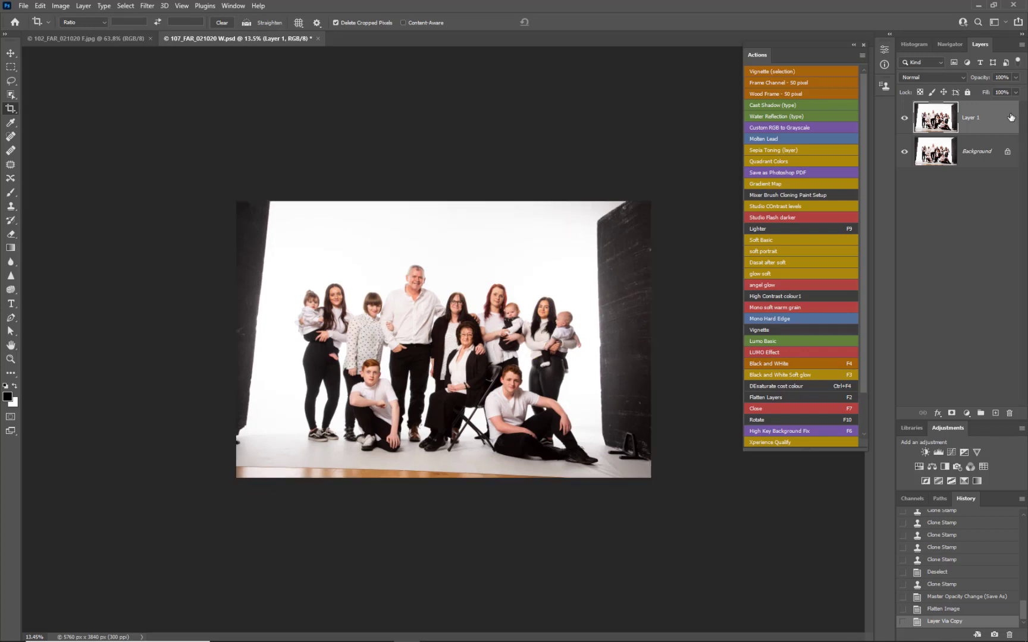
drag(1010, 117, 1009, 412)
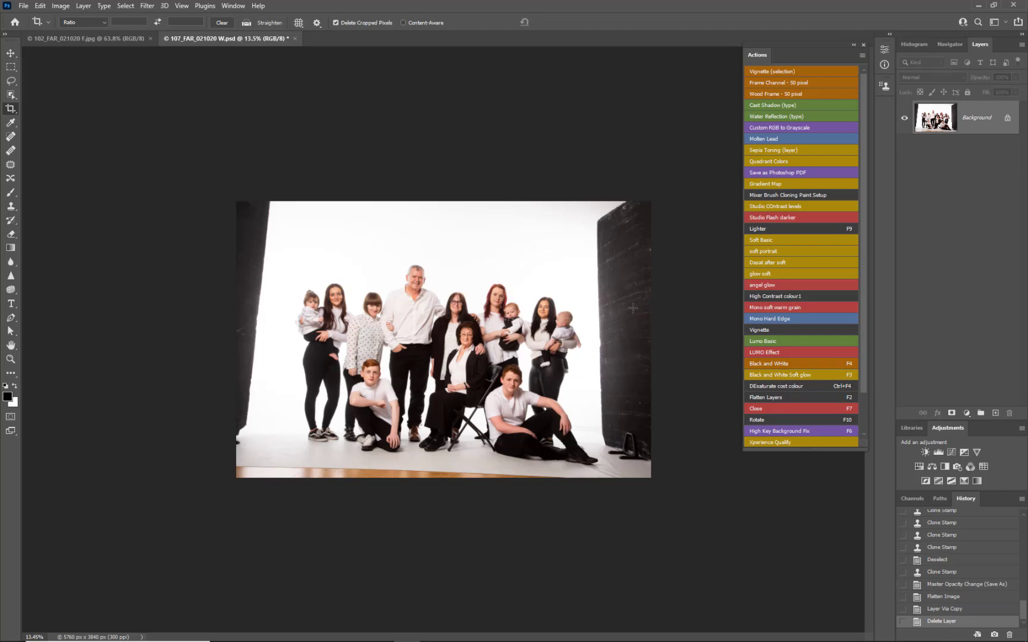
Step: Slightly rotate and crop the portrait to about 5294 x 3371 px, trimming the wooden floor strip and the outer dark edges
click(632, 308)
drag(671, 351, 673, 340)
drag(597, 350, 594, 350)
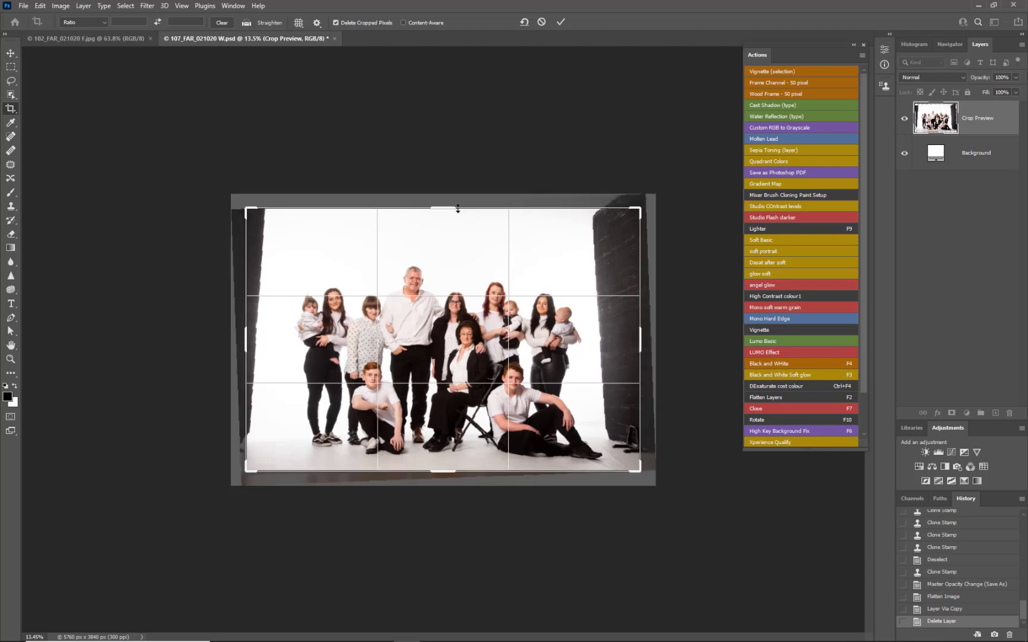
drag(446, 207, 447, 227)
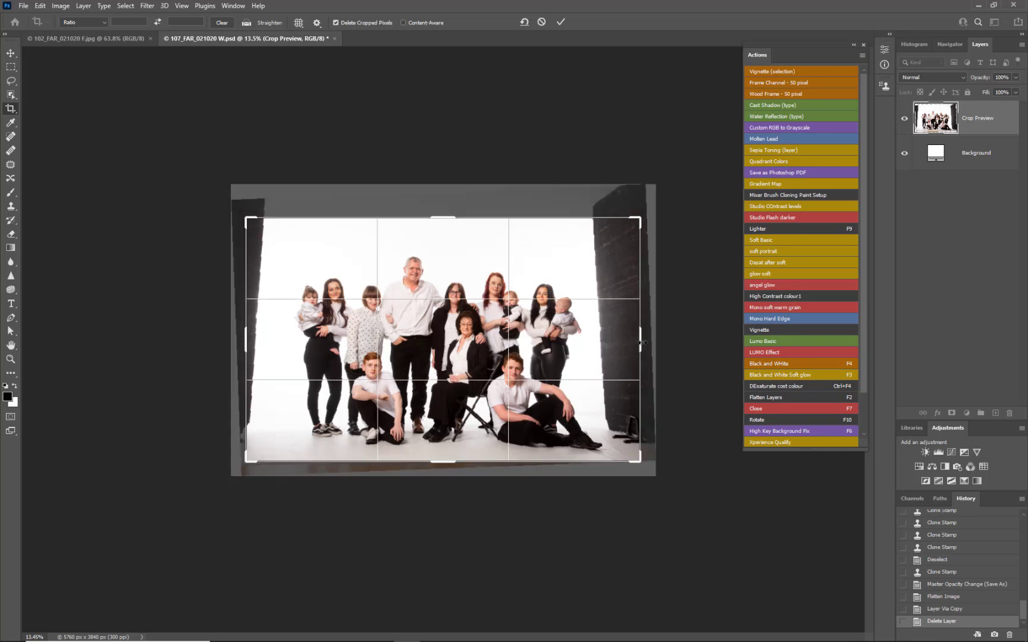
drag(642, 343, 666, 329)
drag(249, 337, 249, 337)
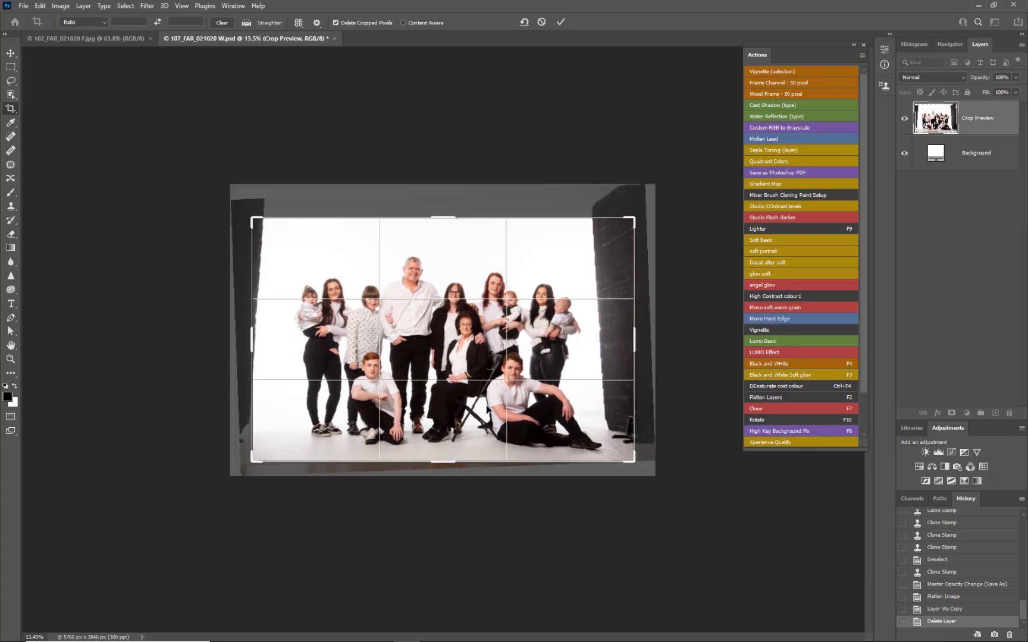
key(Return)
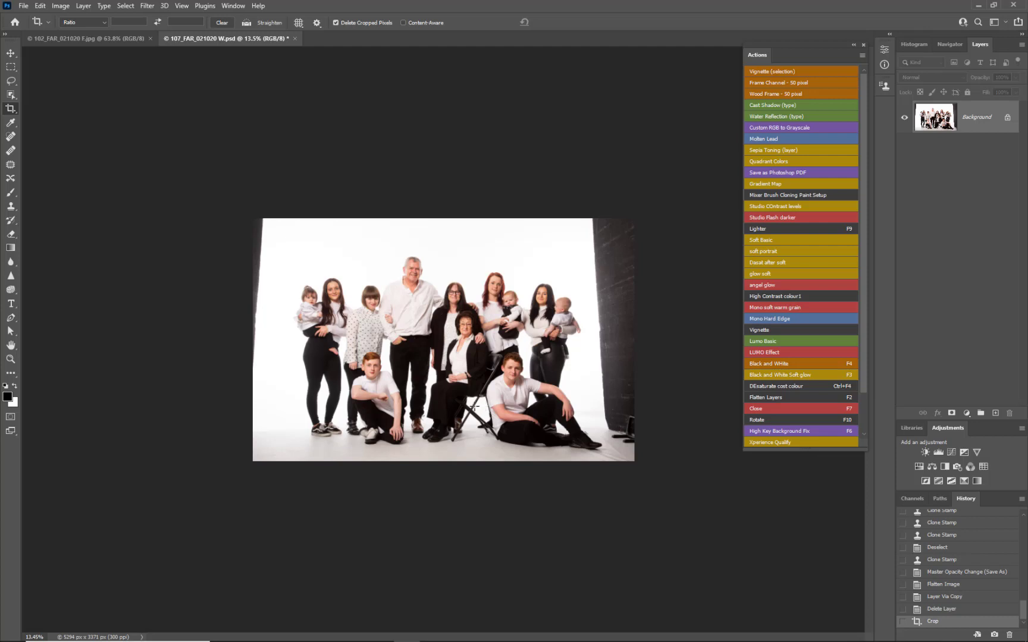
Step: Duplicate the Background layer and brighten the copy with Levels, sampling the white point on the floor near the image's lower left corner
key(ctrl+j)
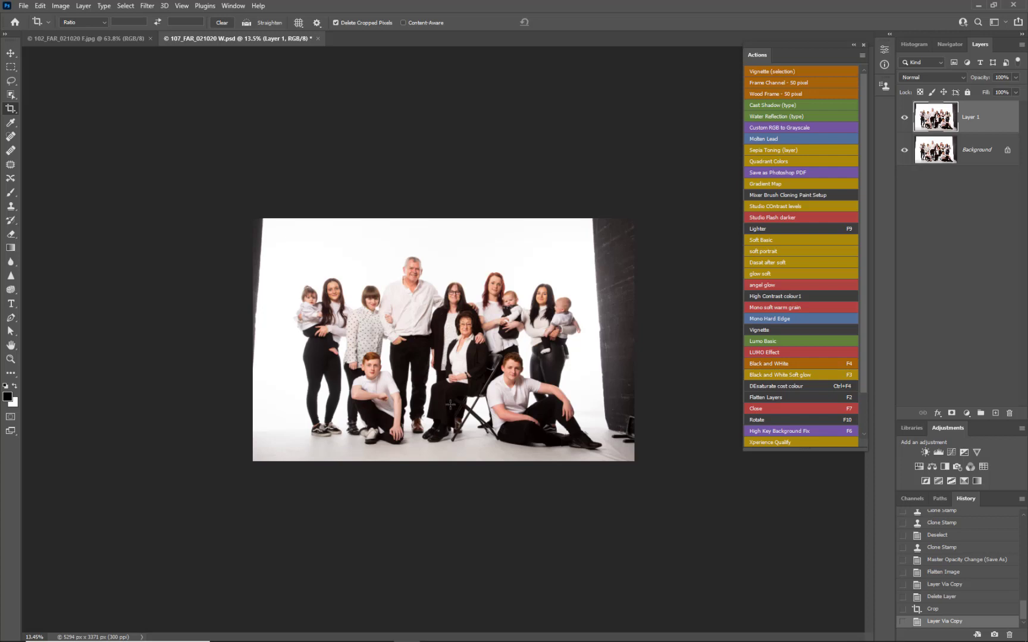
key(ctrl+l)
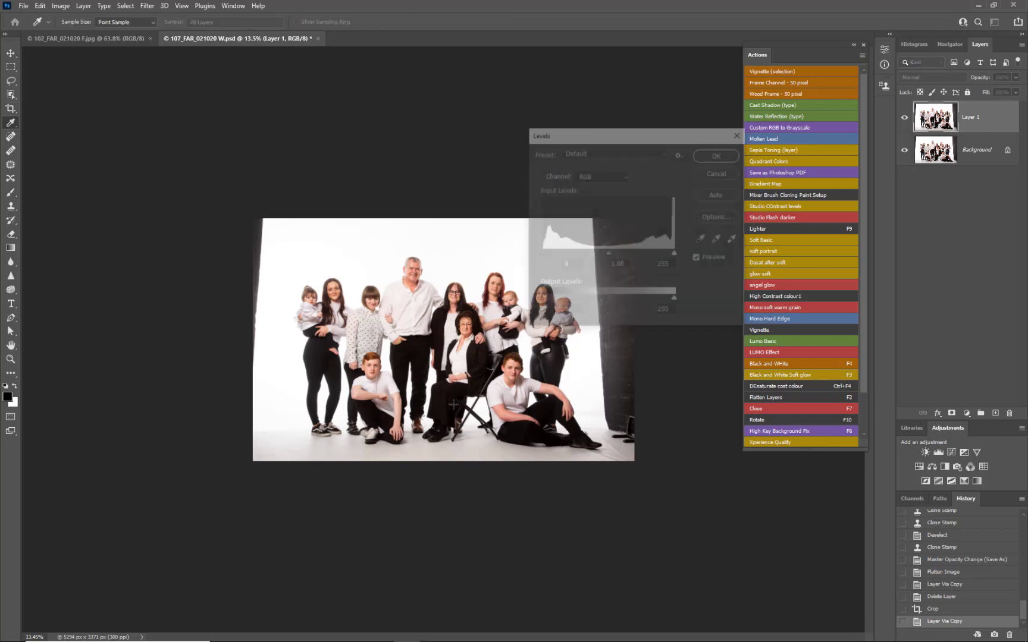
click(735, 240)
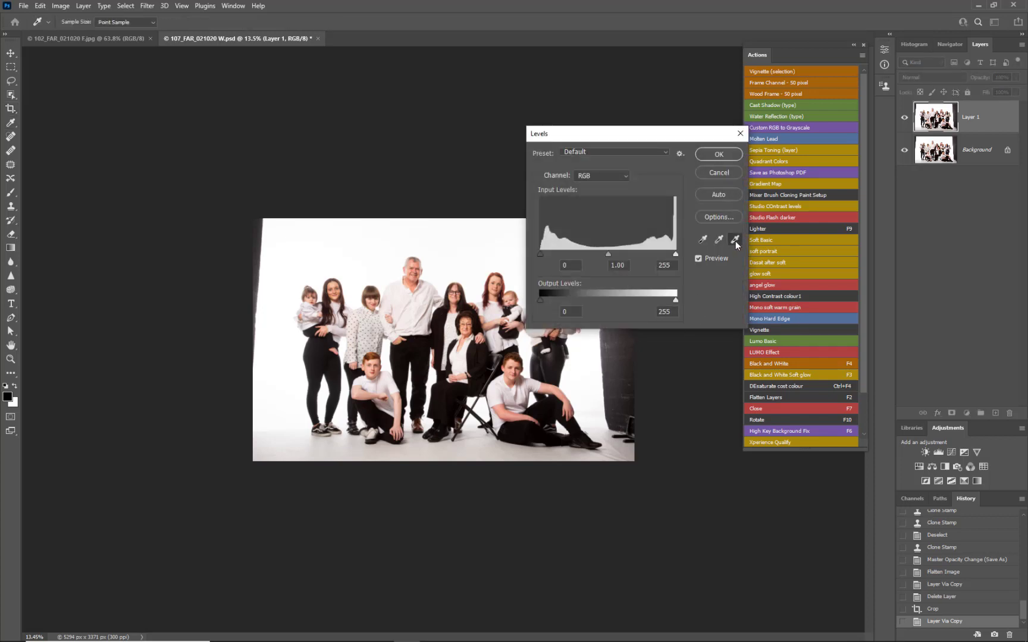
click(298, 433)
click(274, 435)
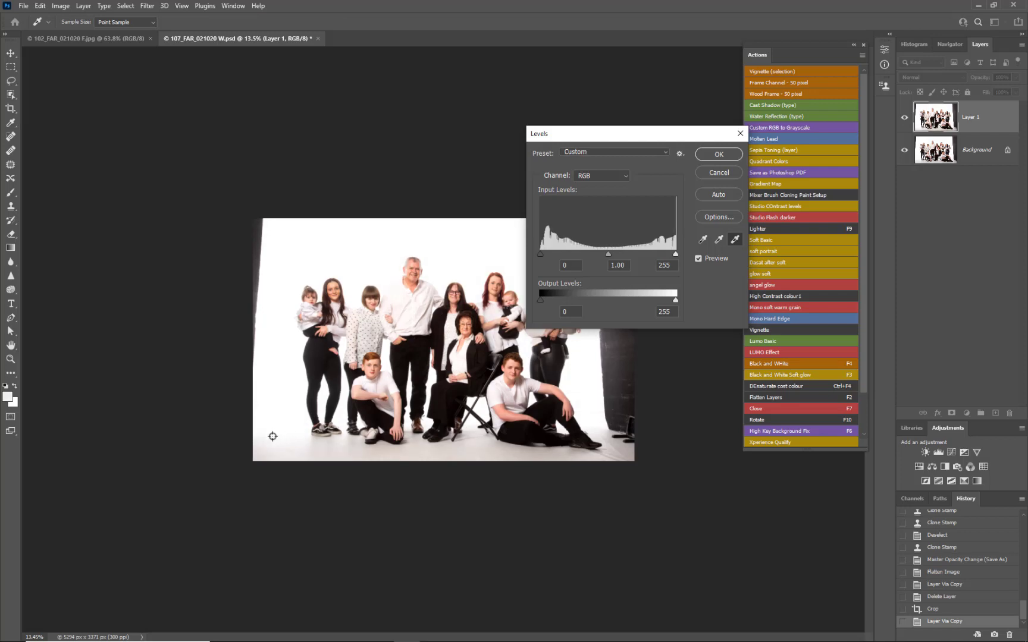
click(275, 450)
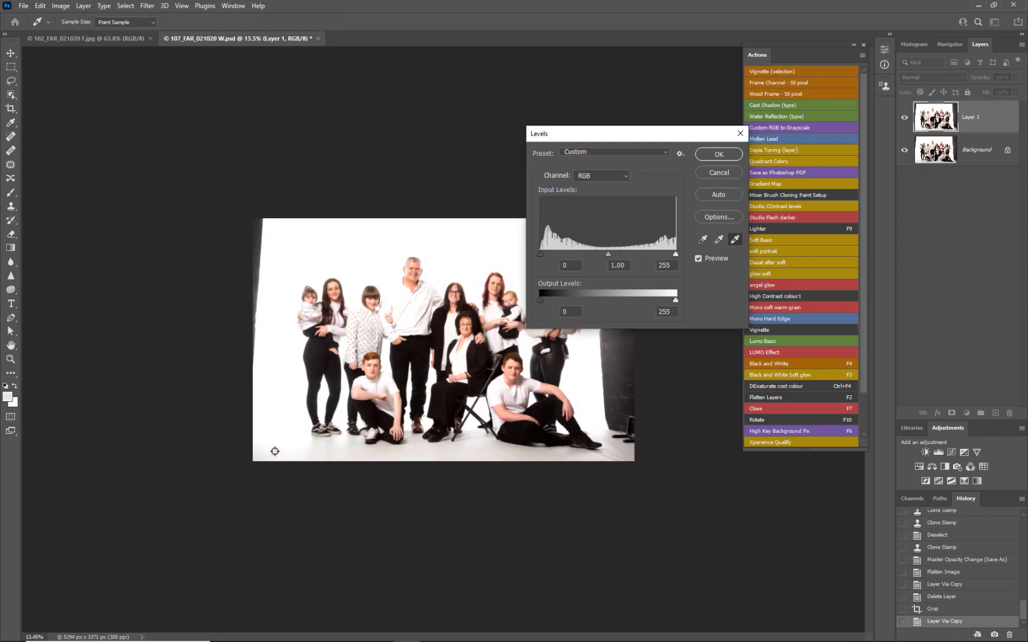
click(715, 156)
Step: Add a mask to Layer 1 and paint black over the family group with a soft 400 px brush to hide the brightening there
key(c)
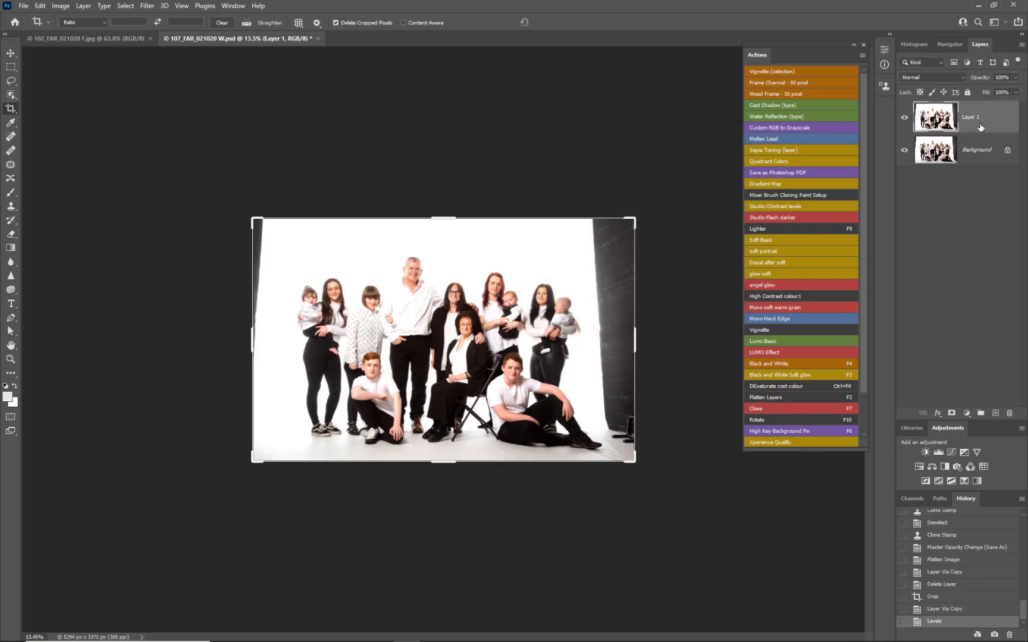
click(951, 413)
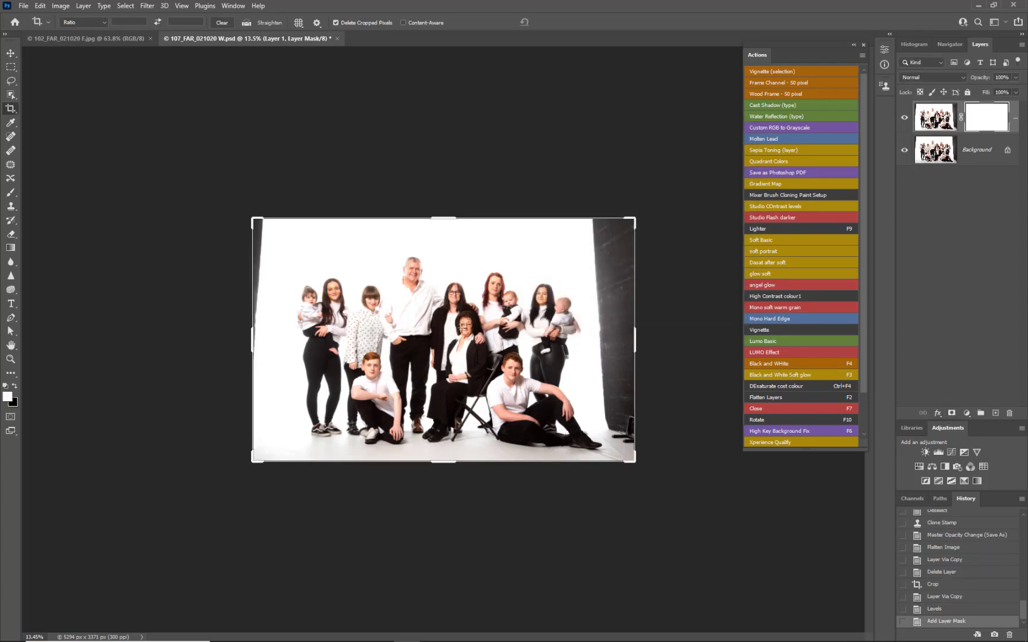
key(b)
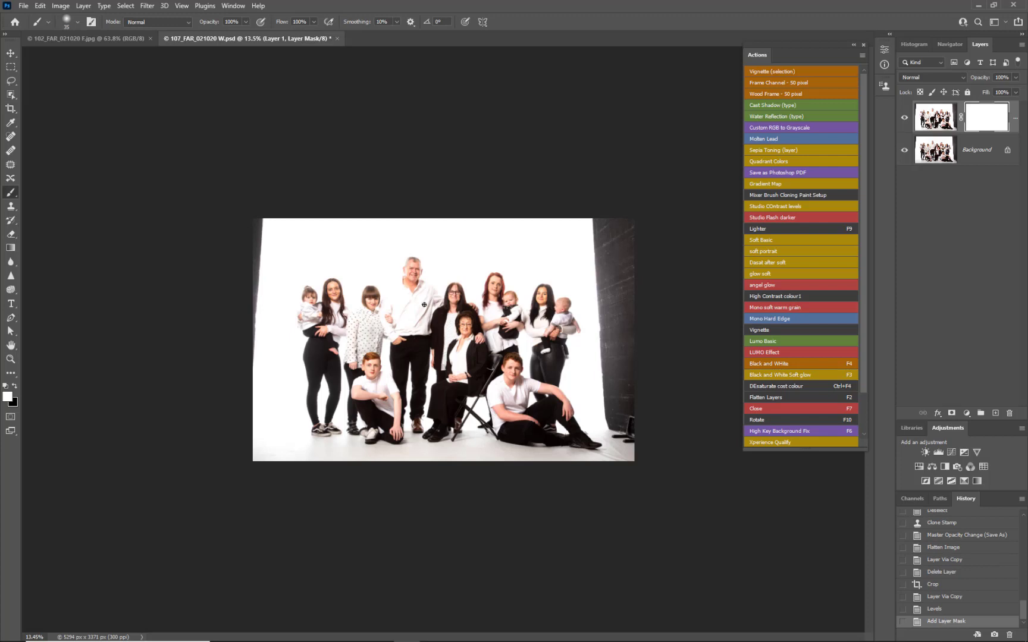
key(x)
key(bracketright)
key(bracketright)
key(bracketright)
key(bracketright)
key(bracketright)
key(bracketright)
key(bracketright)
key(bracketright)
key(bracketright)
key(bracketright)
key(bracketright)
key(bracketright)
key(ctrl+0)
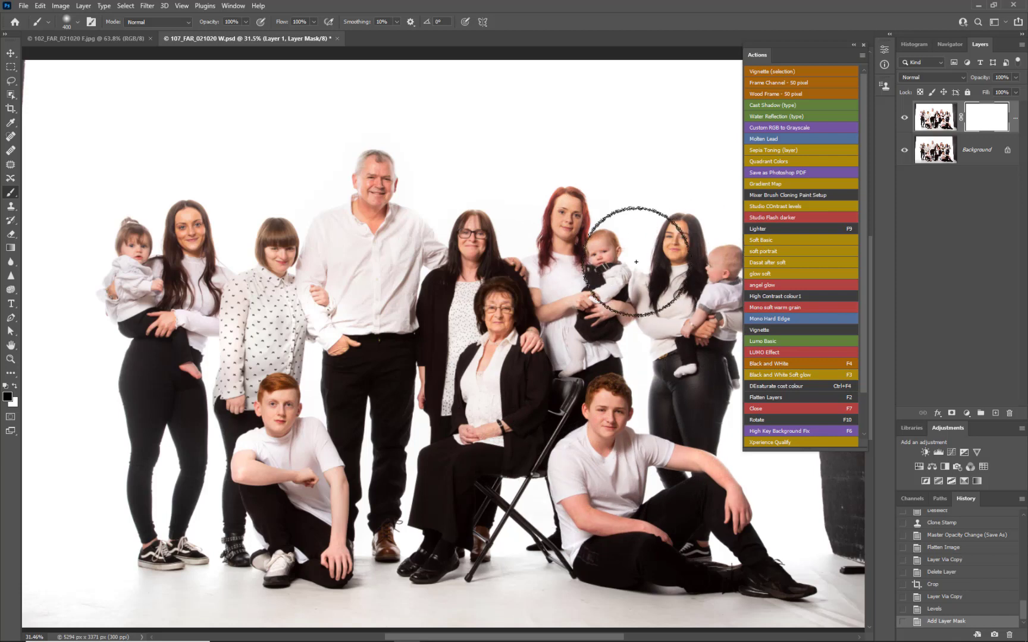
mouse_move(164, 465)
mouse_down()
mouse_move(493, 179)
mouse_move(735, 330)
mouse_move(604, 217)
mouse_up()
scroll(604, 217, down, 3)
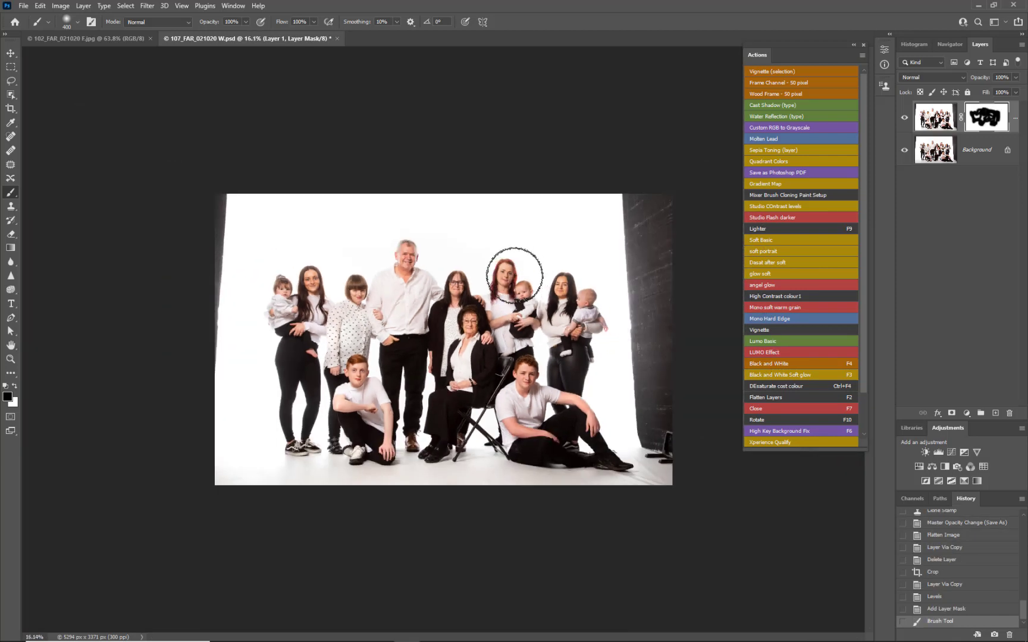
scroll(516, 274, up, 1)
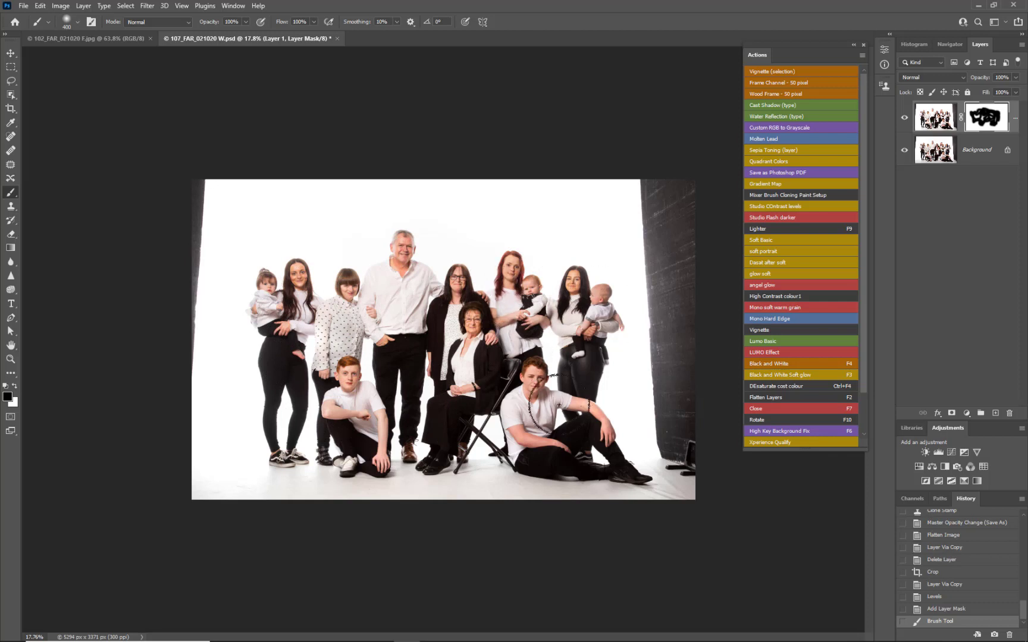
drag(585, 332, 581, 309)
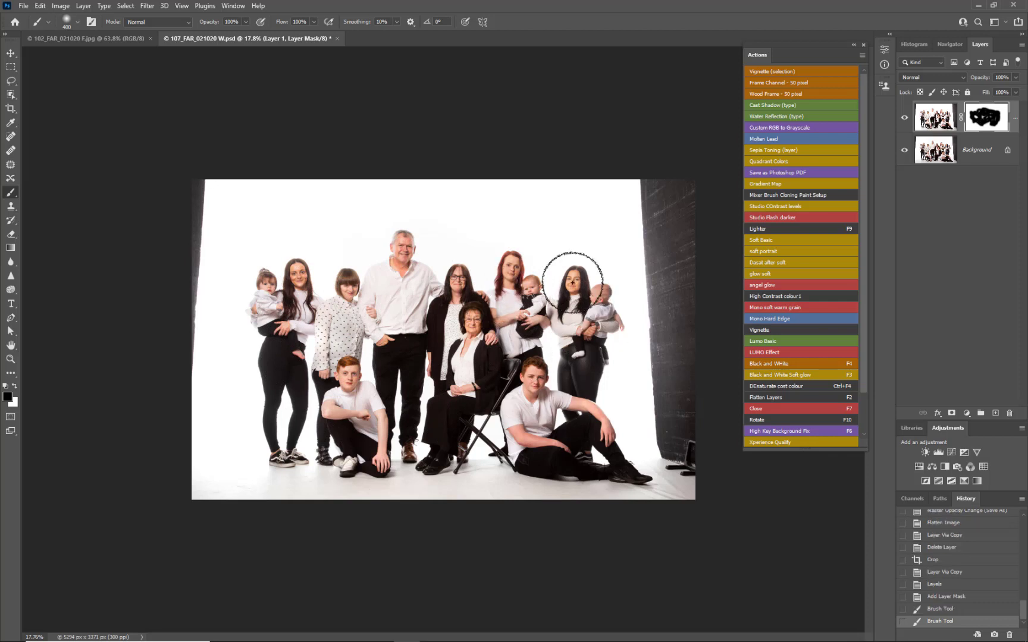
Step: Flatten the image and duplicate the resulting Background layer
key(F2)
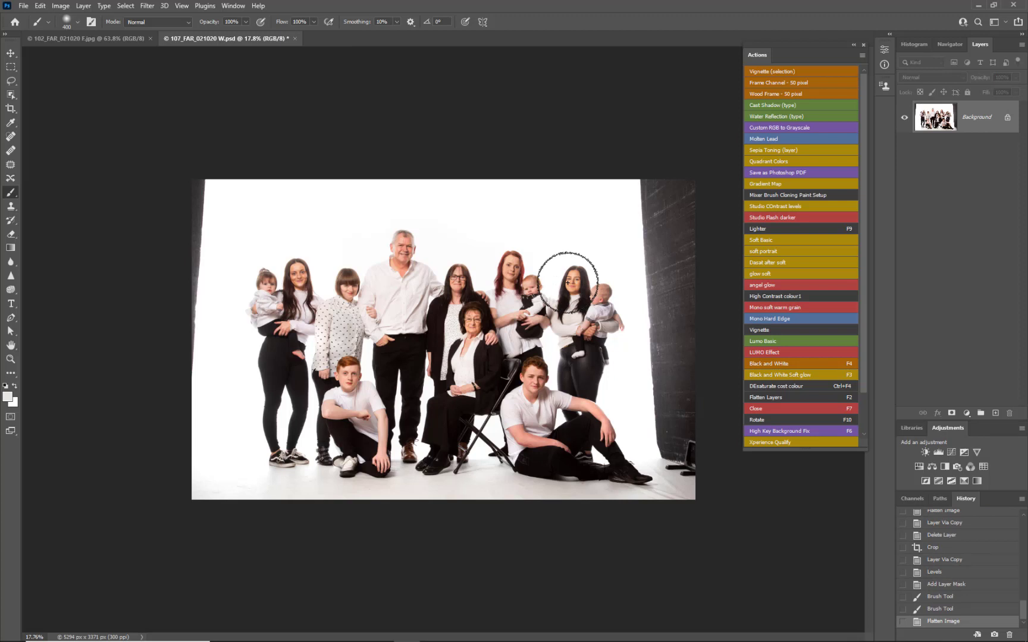
key(ctrl+j)
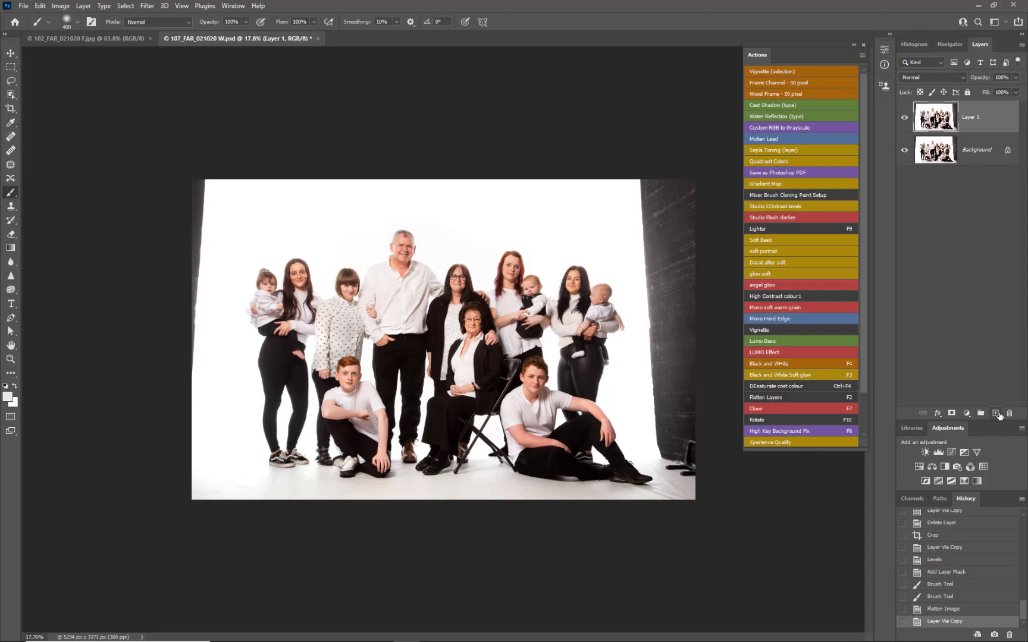
Step: Create a new layer between the Background and Layer 1 and fill it with white
click(996, 413)
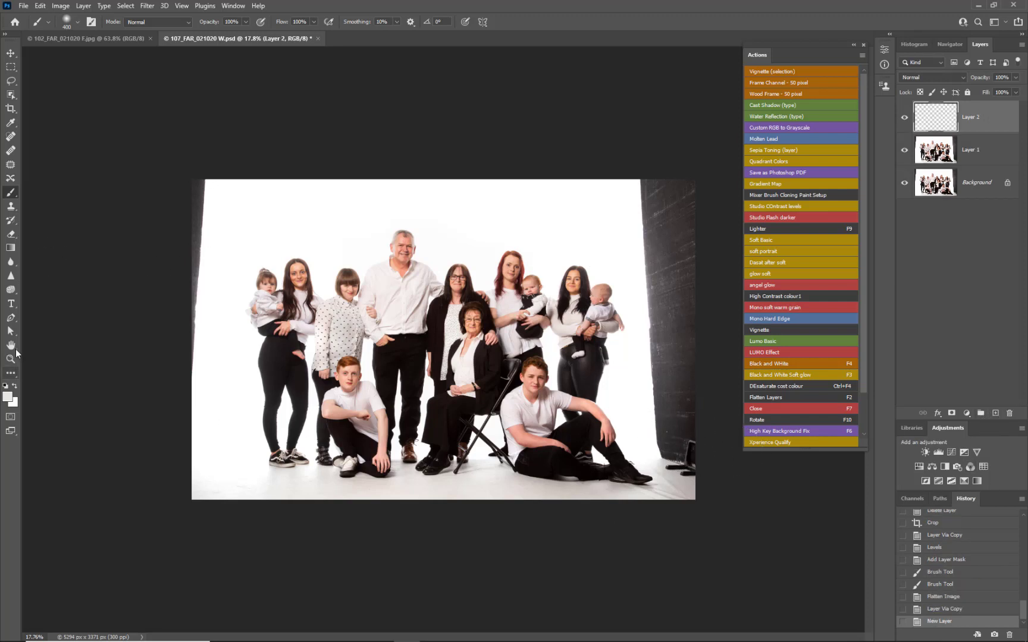
click(13, 404)
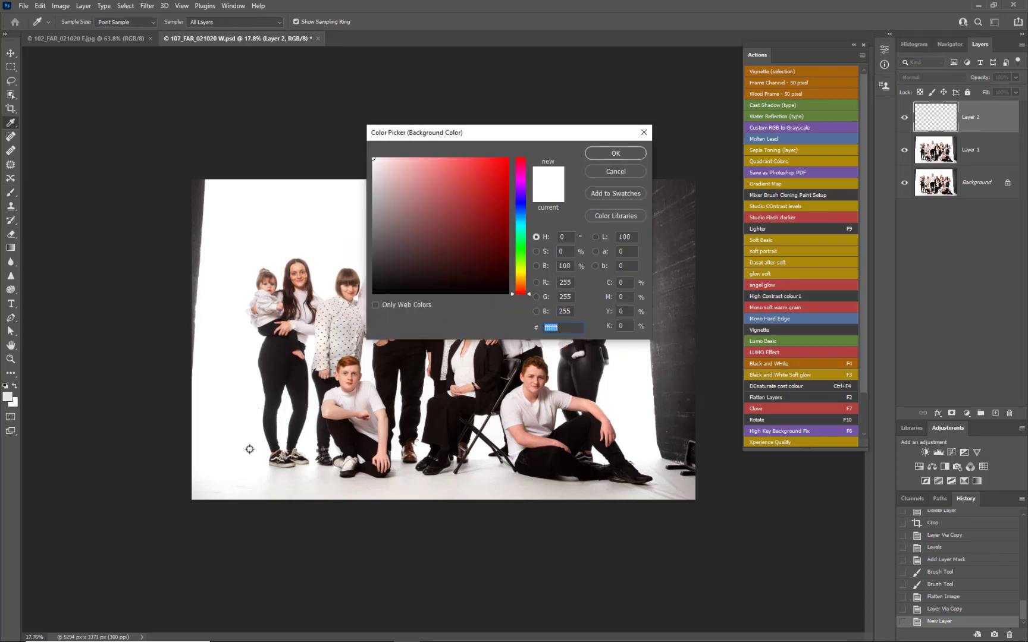
click(625, 154)
key(b)
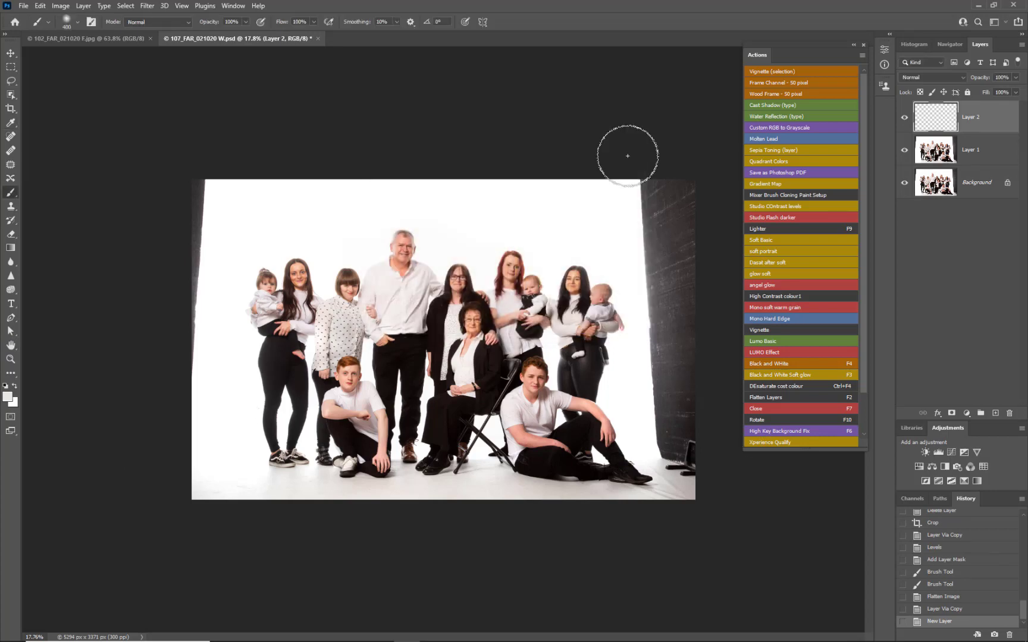
key(ctrl+BackSpace)
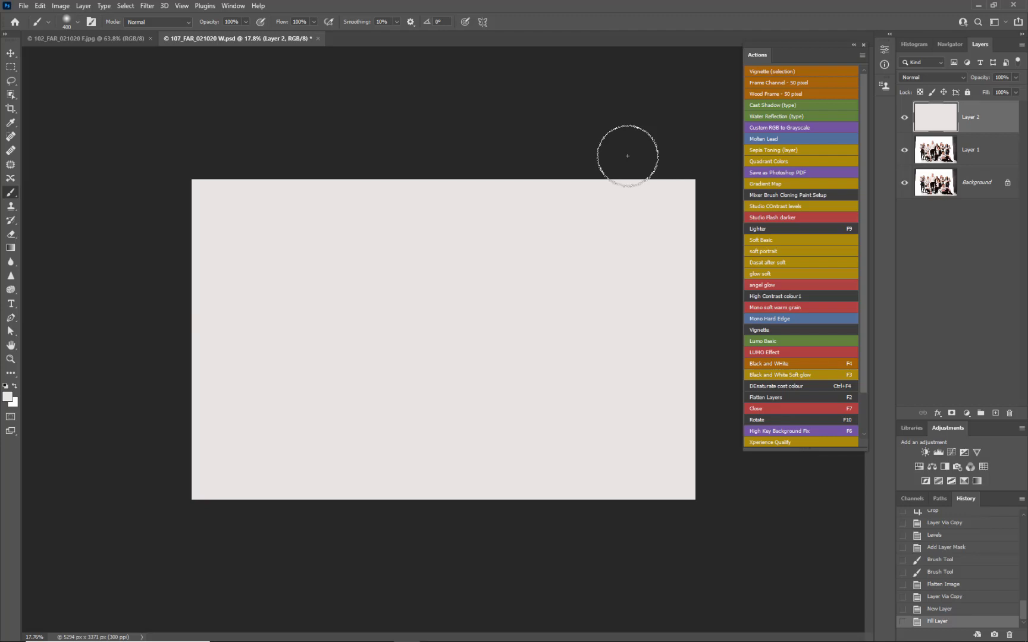
drag(989, 119, 994, 154)
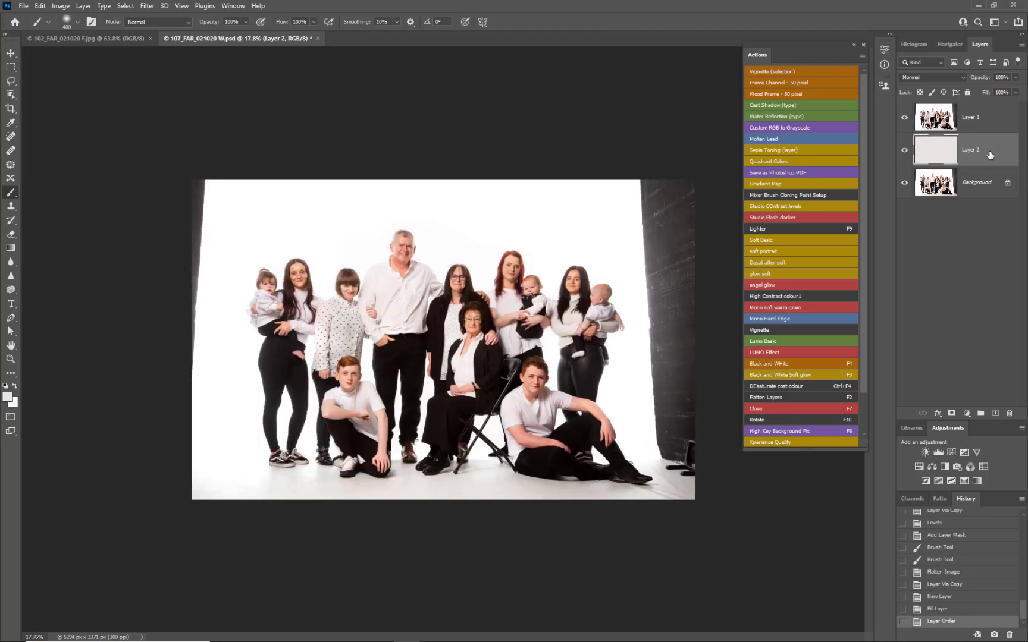
click(985, 124)
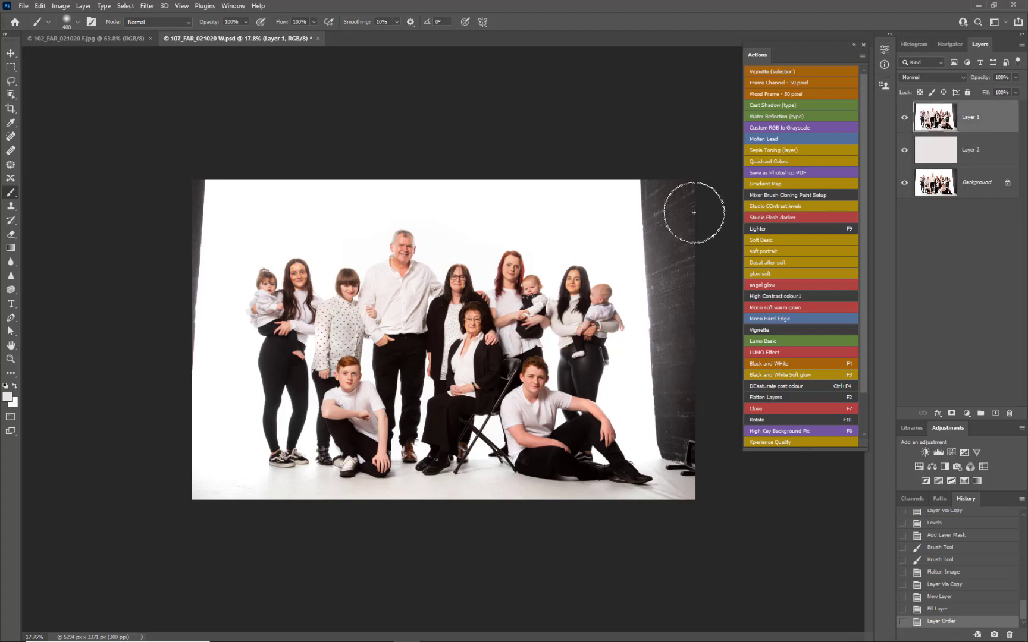
click(939, 154)
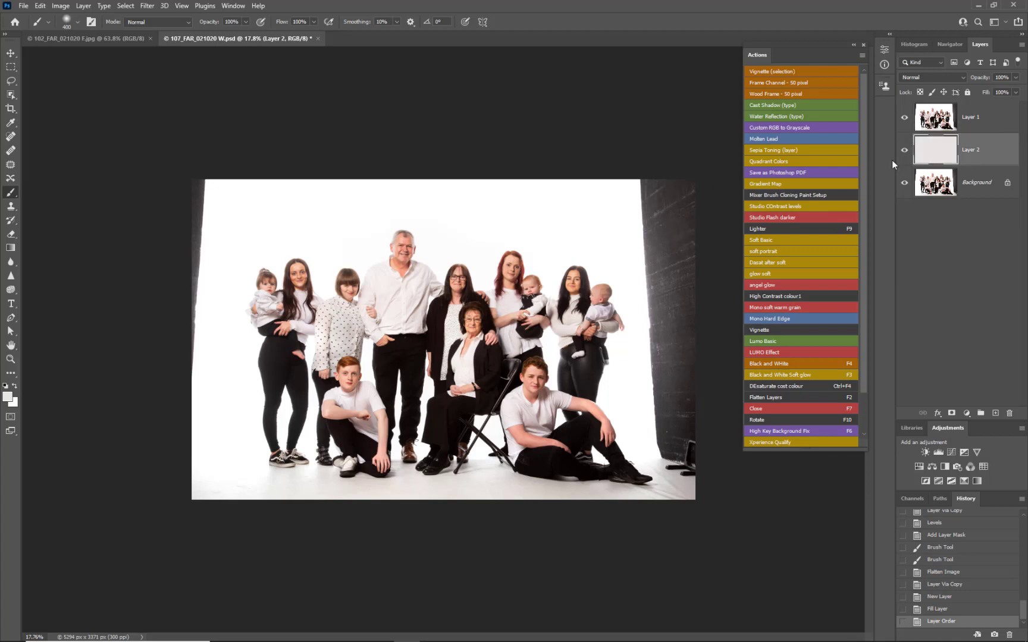
key(ctrl+BackSpace)
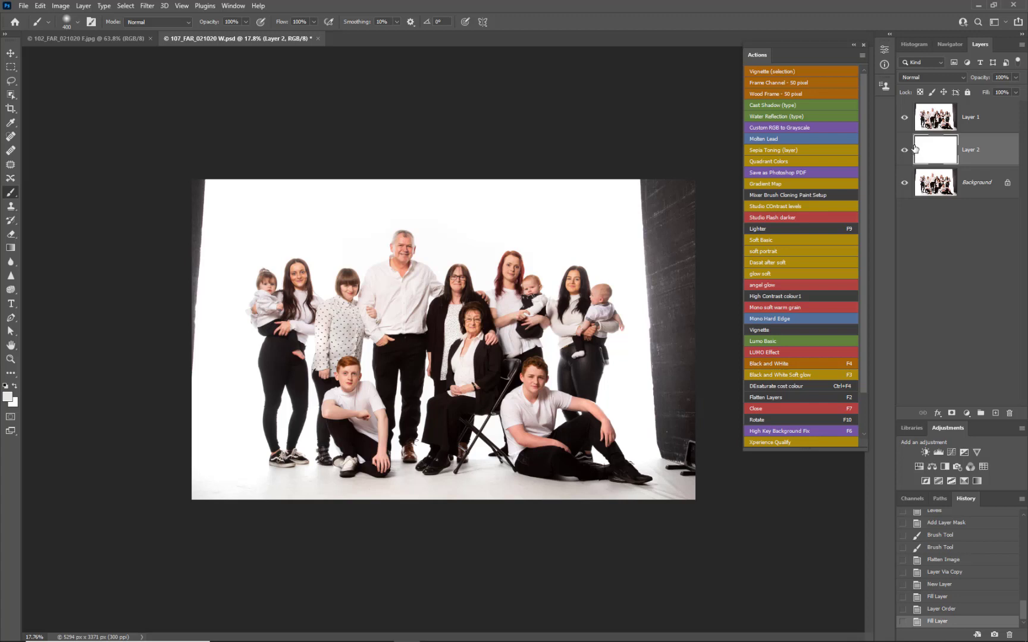
Step: Add a mask to Layer 1 and paint black over the dark wall along the image's right edge with a soft 400 px brush
click(939, 122)
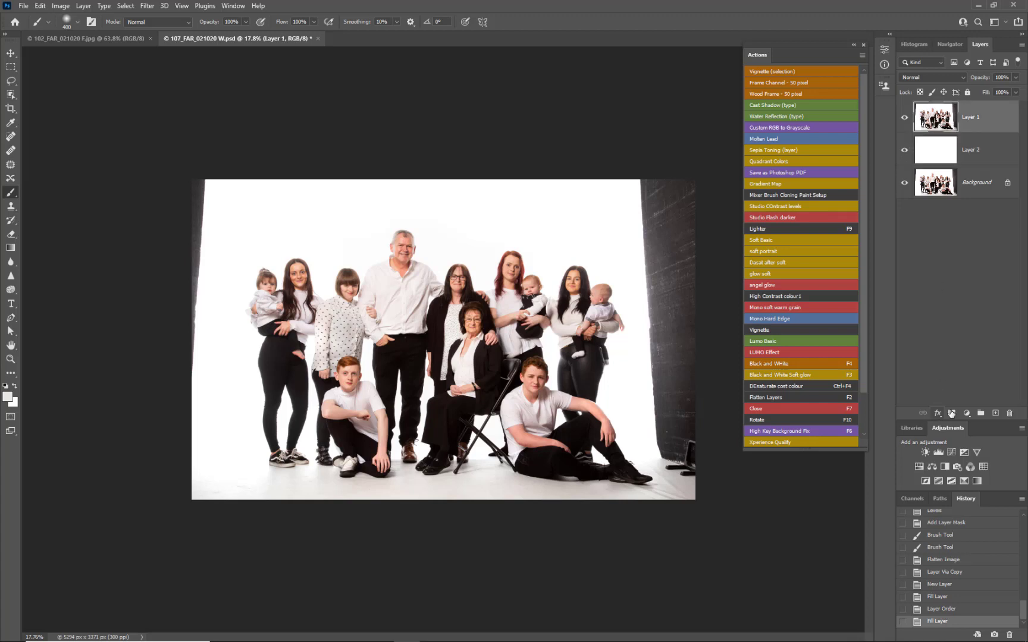
click(952, 414)
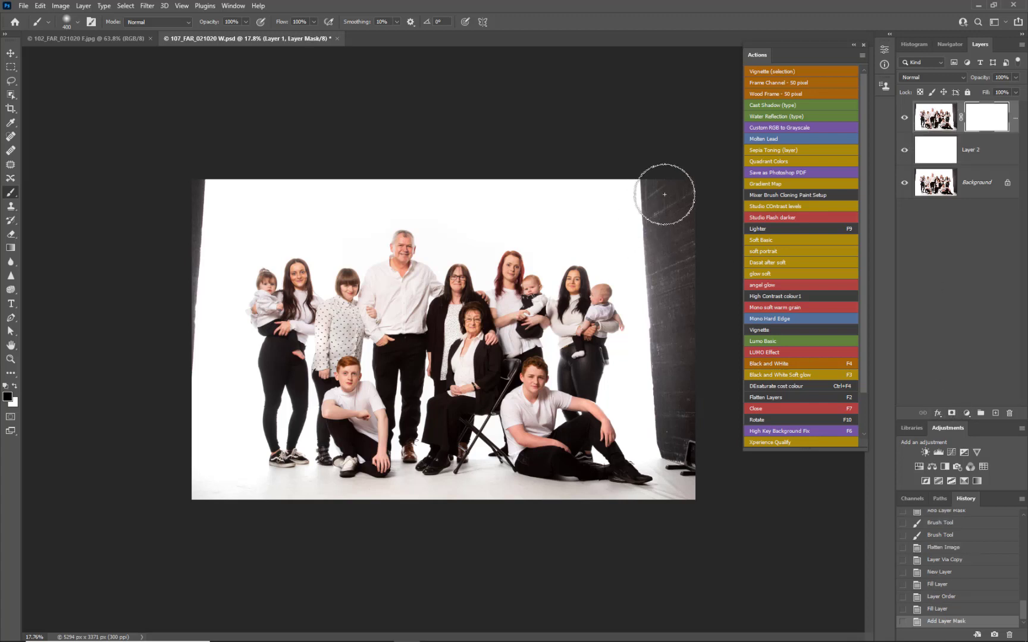
click(665, 267)
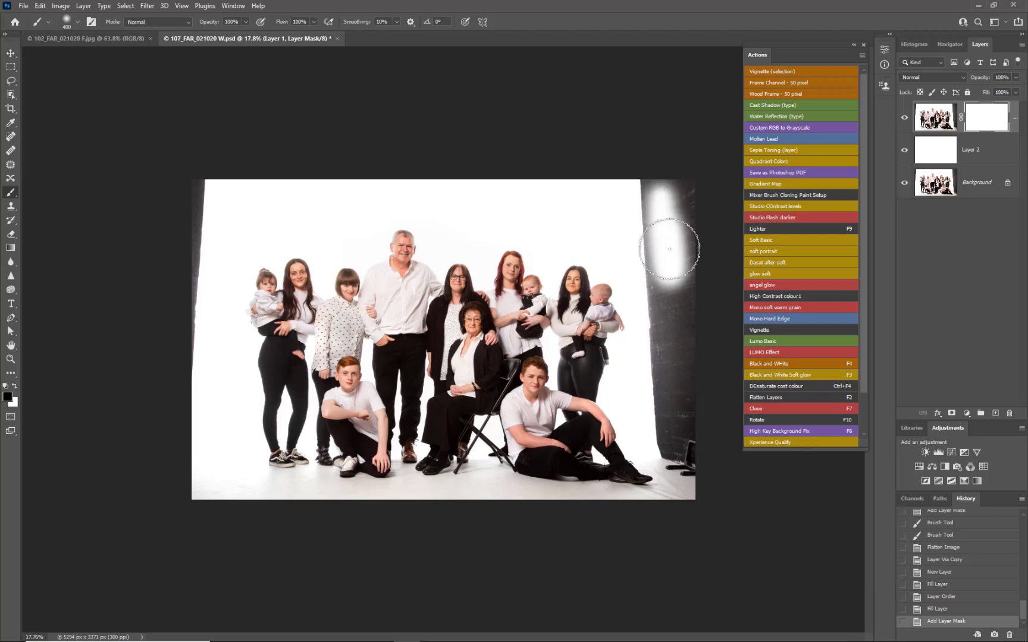
click(684, 190)
mouse_move(648, 224)
mouse_down()
mouse_move(666, 191)
mouse_move(699, 196)
mouse_move(684, 439)
mouse_move(702, 418)
mouse_move(685, 450)
mouse_move(683, 424)
mouse_up()
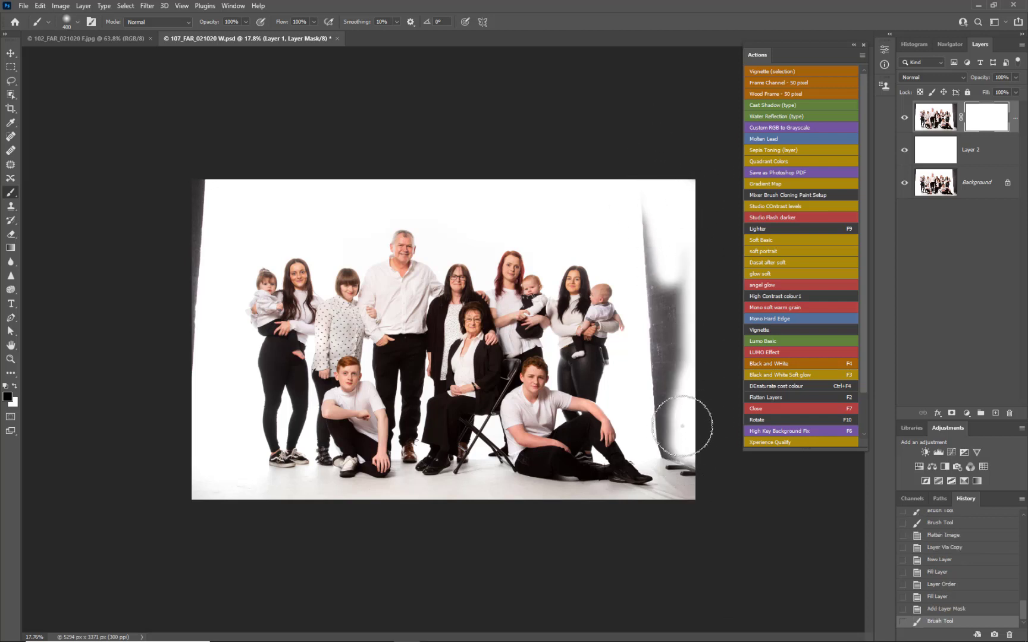
key(ctrl+plus)
drag(690, 357, 207, 416)
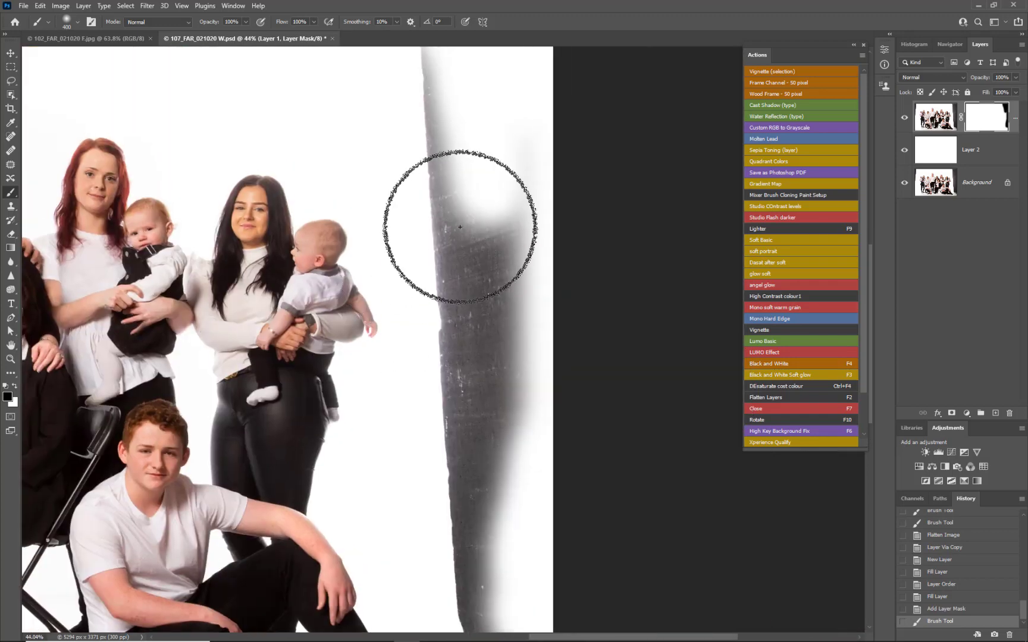
Step: Mask out the remaining inner edge of the dark wall beside the standing woman, reducing the brush to 250 px for the lower part
mouse_move(456, 195)
mouse_down()
mouse_move(431, 119)
mouse_move(498, 424)
mouse_move(525, 344)
mouse_move(536, 392)
mouse_up()
key(bracketleft)
key(bracketleft)
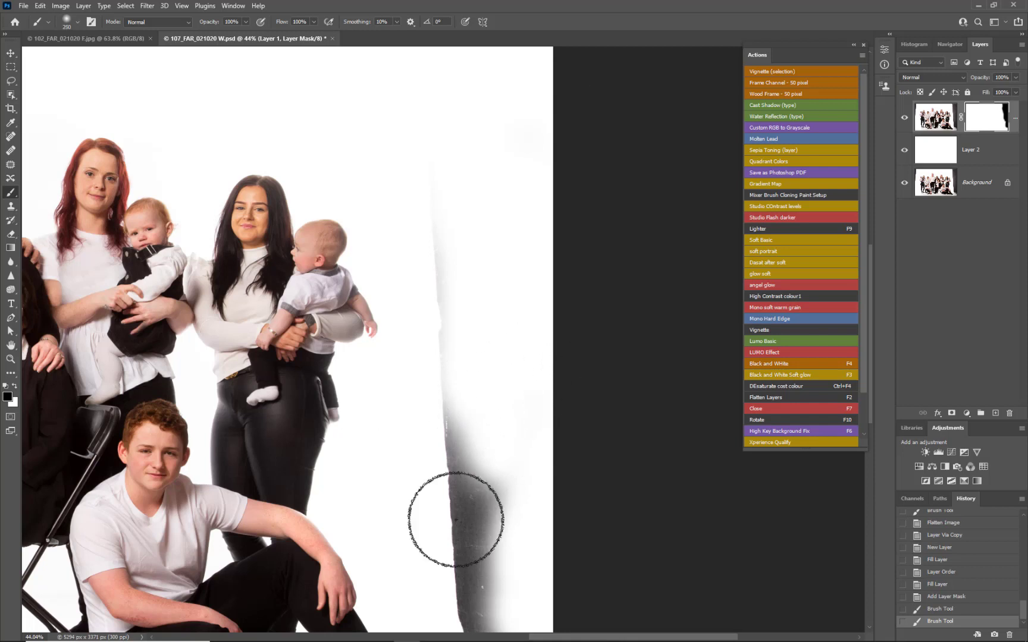
mouse_move(452, 516)
mouse_down()
mouse_move(459, 412)
mouse_move(472, 586)
mouse_move(479, 532)
mouse_move(493, 555)
mouse_move(502, 332)
mouse_move(477, 430)
mouse_move(464, 322)
mouse_move(458, 412)
mouse_move(440, 182)
mouse_move(445, 318)
mouse_up()
click(498, 454)
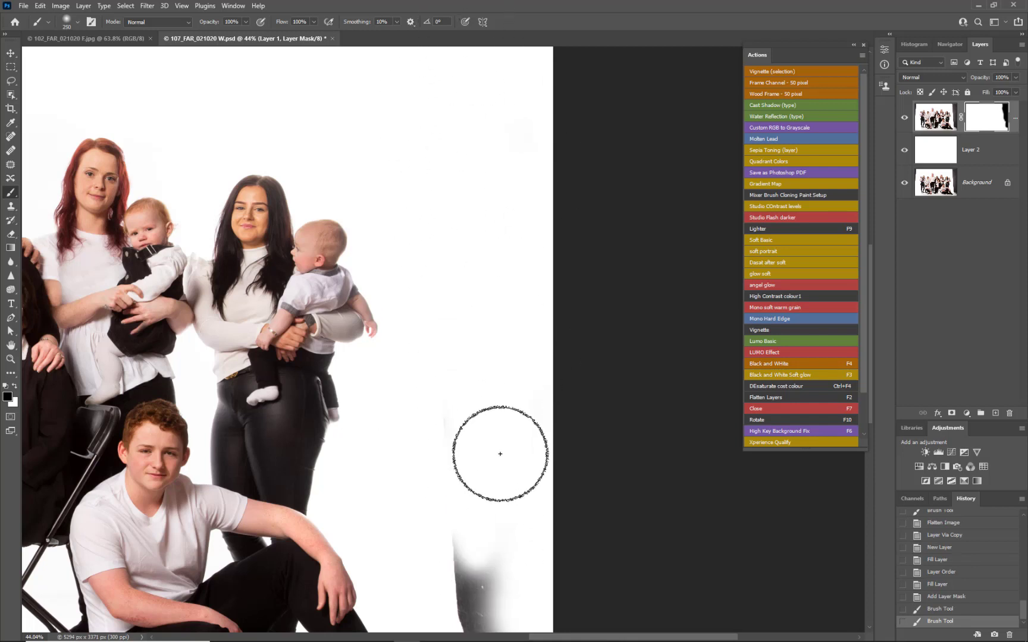
scroll(493, 448, down, 2)
mouse_move(493, 447)
mouse_down()
mouse_move(454, 442)
mouse_move(449, 330)
mouse_up()
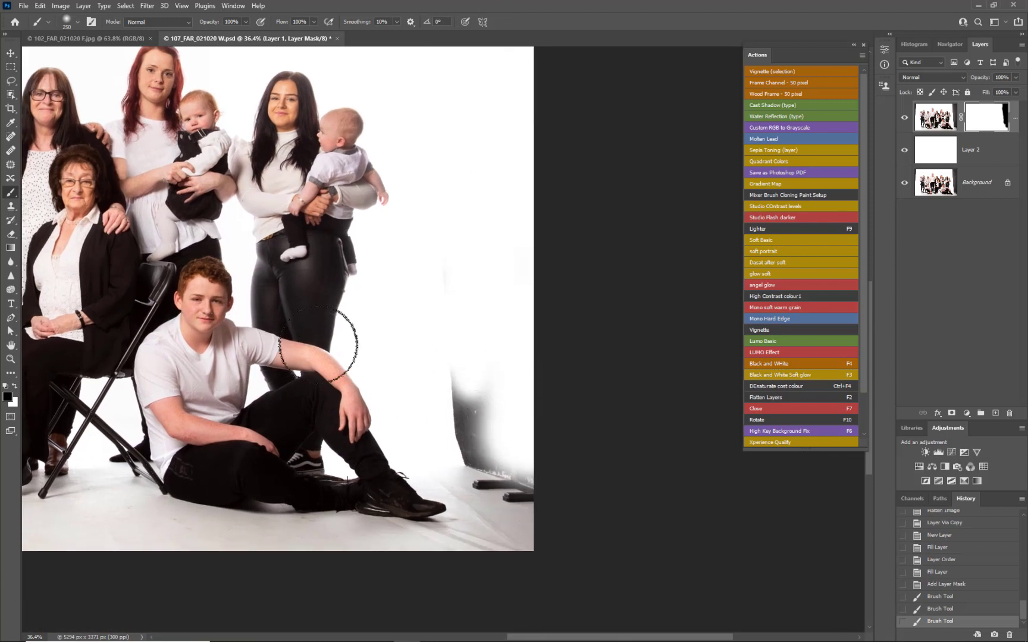
Step: Lasso the leftover dark wall and the stand feet near the image's lower right corner, keeping clear of the seated boy's shoe
click(11, 81)
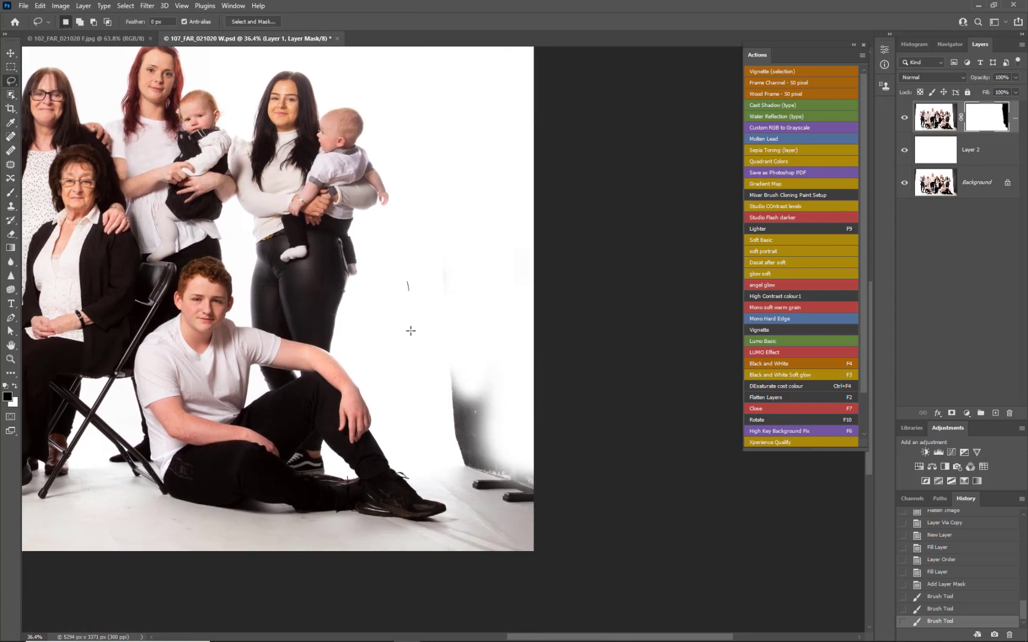
drag(410, 330, 445, 464)
mouse_move(559, 527)
mouse_down()
mouse_move(500, 360)
mouse_move(417, 288)
mouse_up()
scroll(491, 356, down, 3)
click(639, 380)
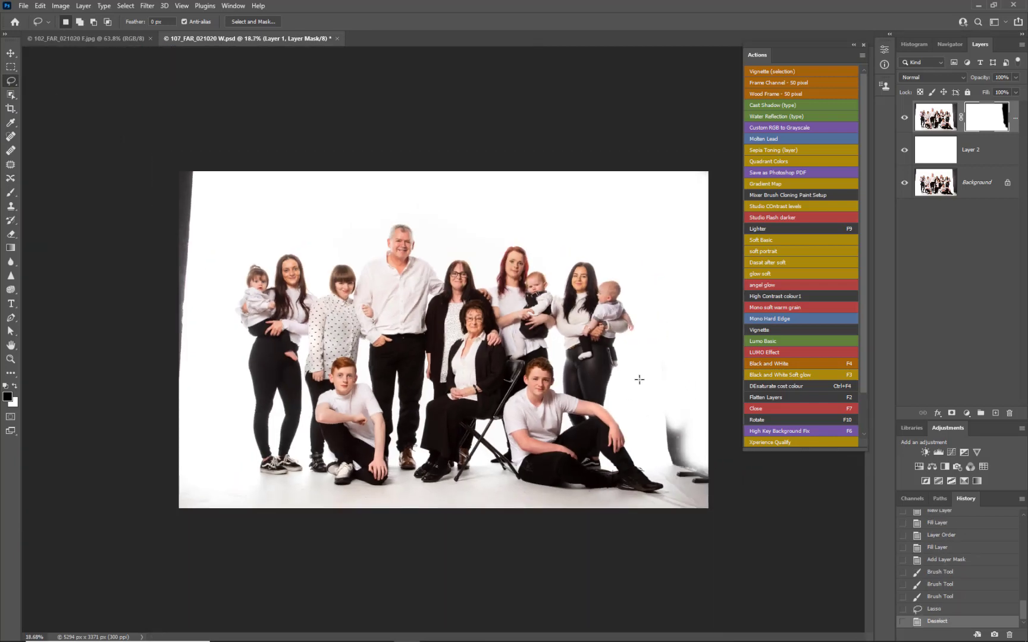
mouse_move(734, 400)
mouse_down()
mouse_move(720, 345)
mouse_move(684, 329)
mouse_up()
Step: Try clearing the selected area on Layer 1's mask, and undo it
key(Delete)
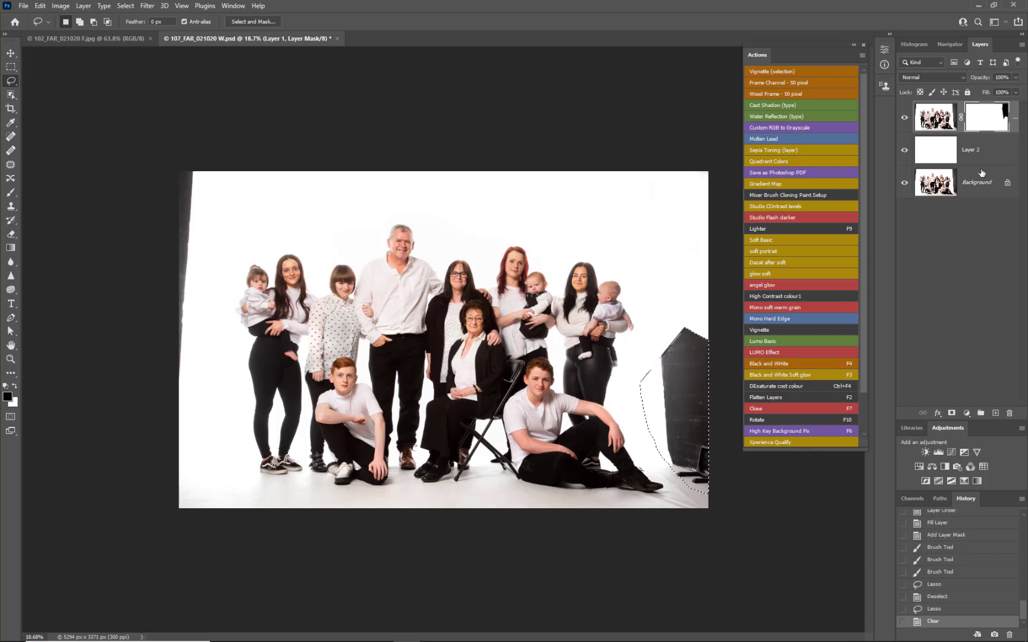
key(ctrl+z)
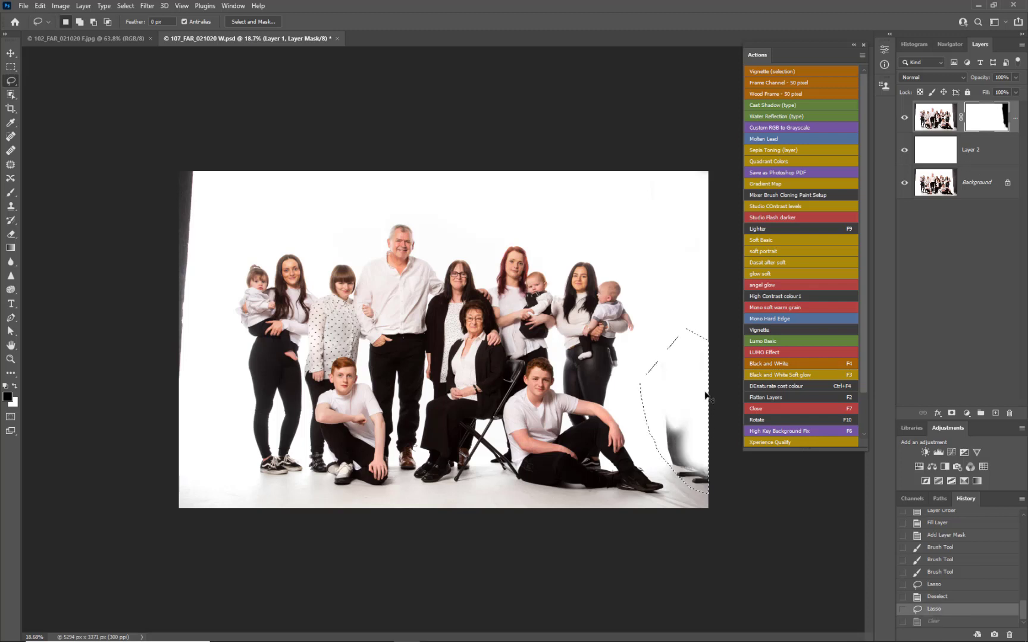
Step: Paint black on the mask inside the selection, deselect, and mask out the dark strip on the image's left edge and the floor edges
key(b)
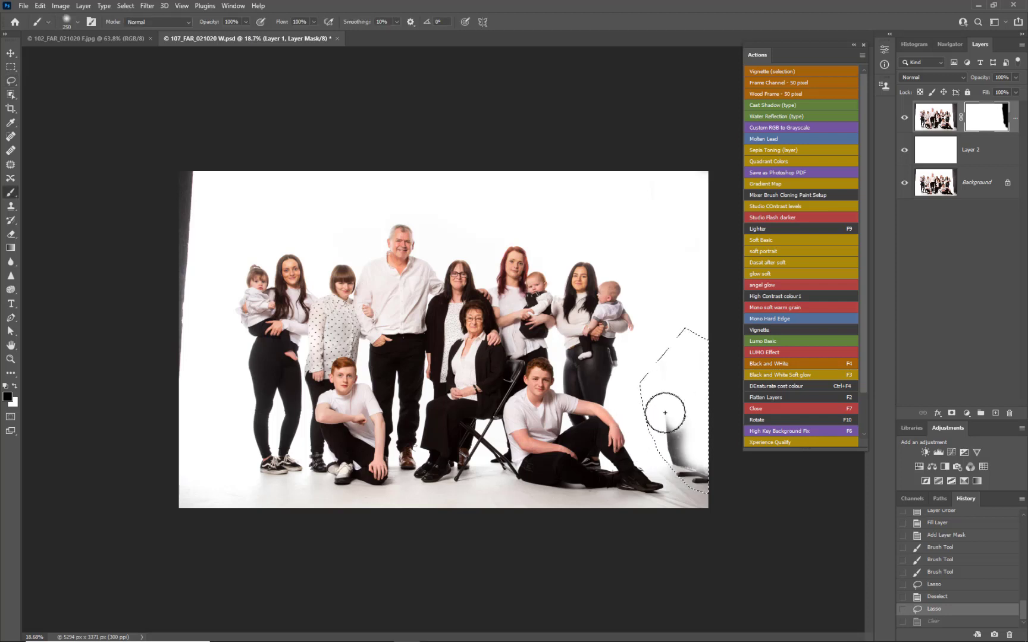
click(713, 478)
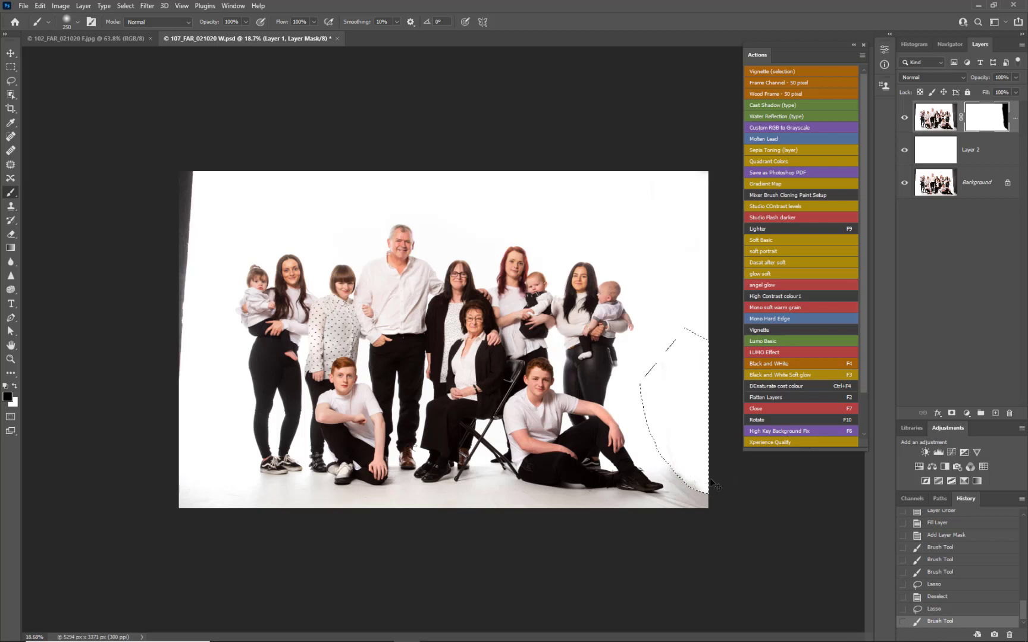
key(ctrl+d)
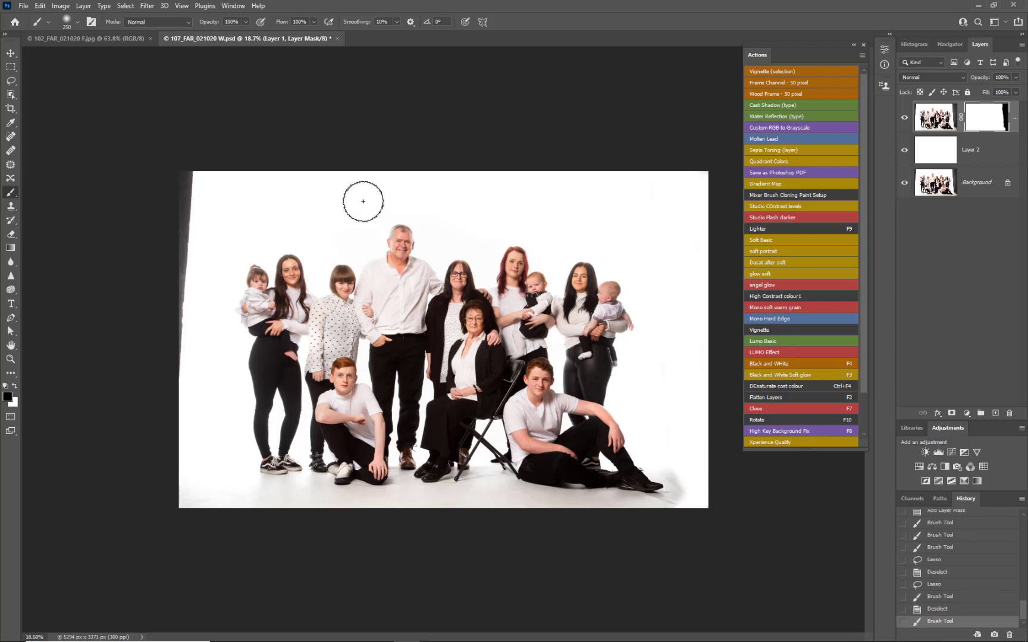
mouse_move(188, 287)
mouse_down()
mouse_move(189, 156)
mouse_move(167, 274)
mouse_move(188, 218)
mouse_move(189, 264)
mouse_move(198, 236)
mouse_move(180, 327)
mouse_move(182, 525)
mouse_move(212, 512)
mouse_move(220, 490)
mouse_move(363, 525)
mouse_move(656, 527)
mouse_move(691, 508)
mouse_up()
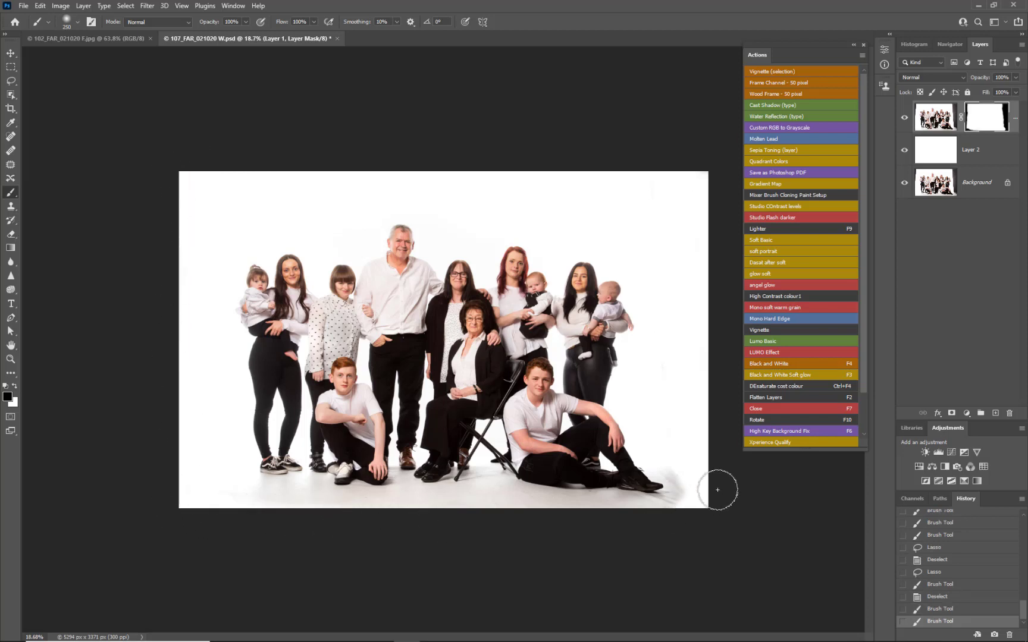
Step: Flatten the image and duplicate the cleaned Background layer
key(F2)
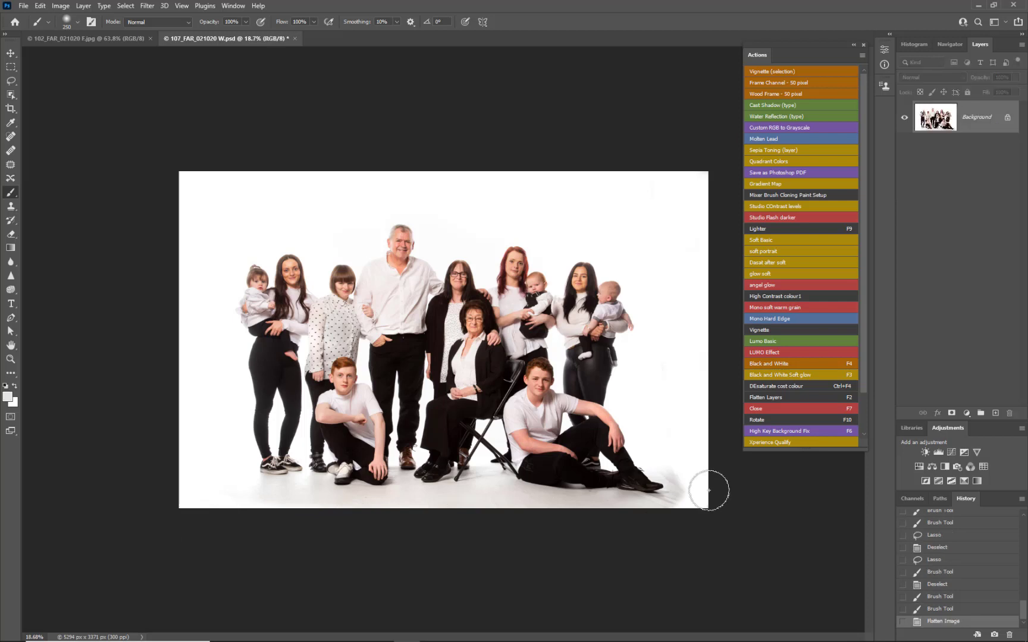
key(ctrl+j)
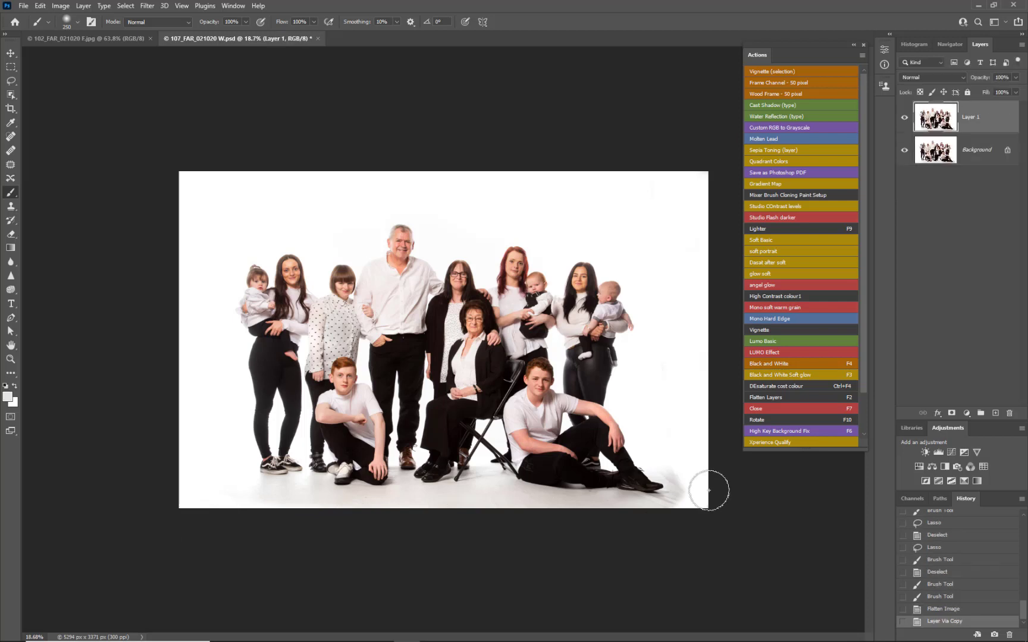
Step: Brighten the duplicate with Levels, sampling the white point on the grey floor beside the seated boy's shoe at the lower right
key(ctrl+l)
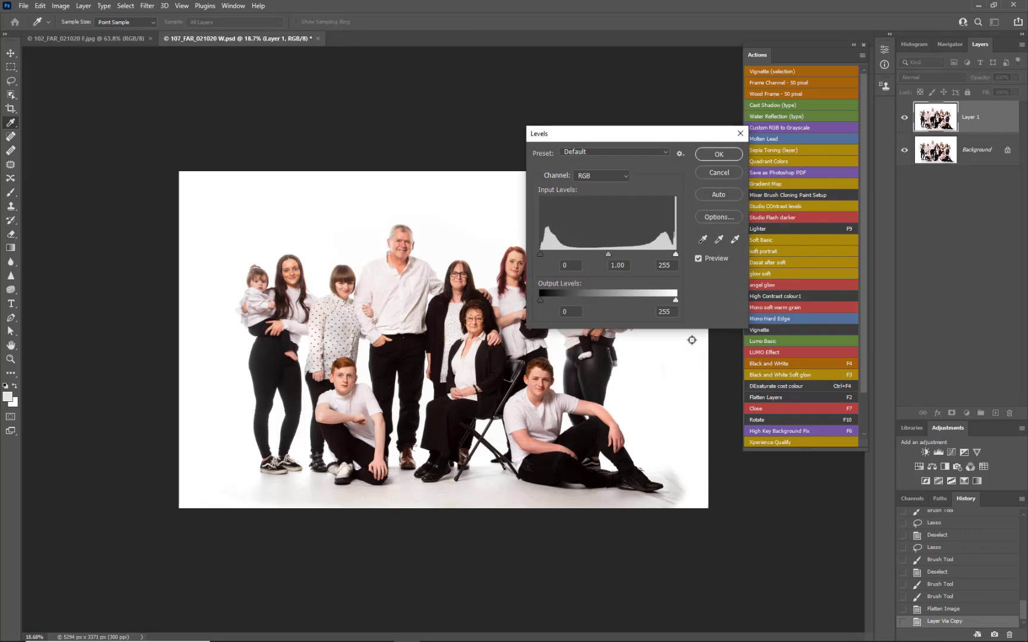
click(735, 239)
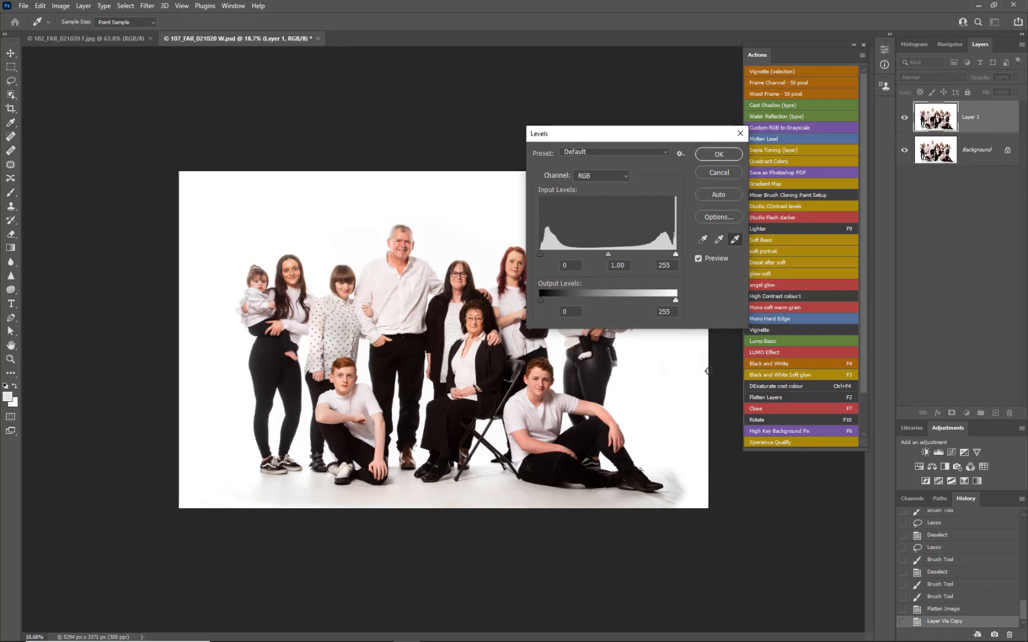
click(666, 480)
click(674, 493)
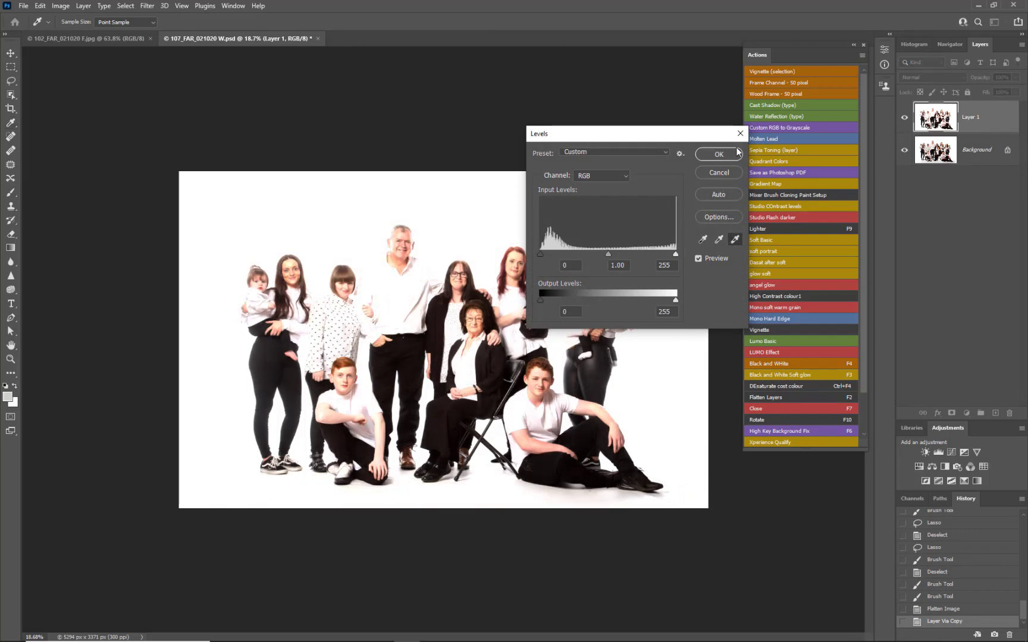
click(720, 160)
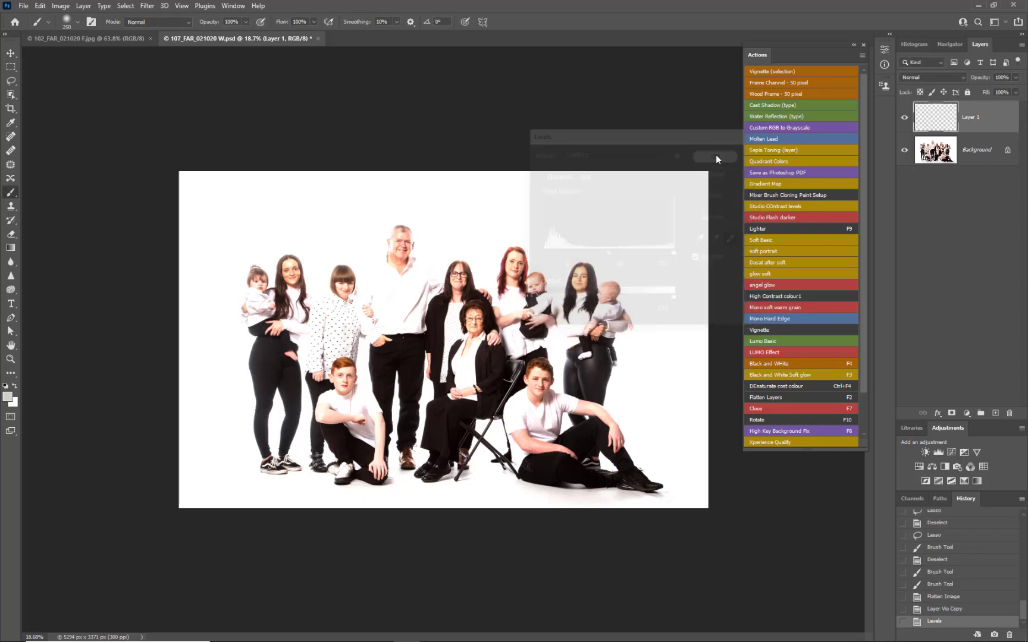
Step: Add a mask to the brightened Layer 1 and paint black over the family group with a soft 500 px brush
click(952, 413)
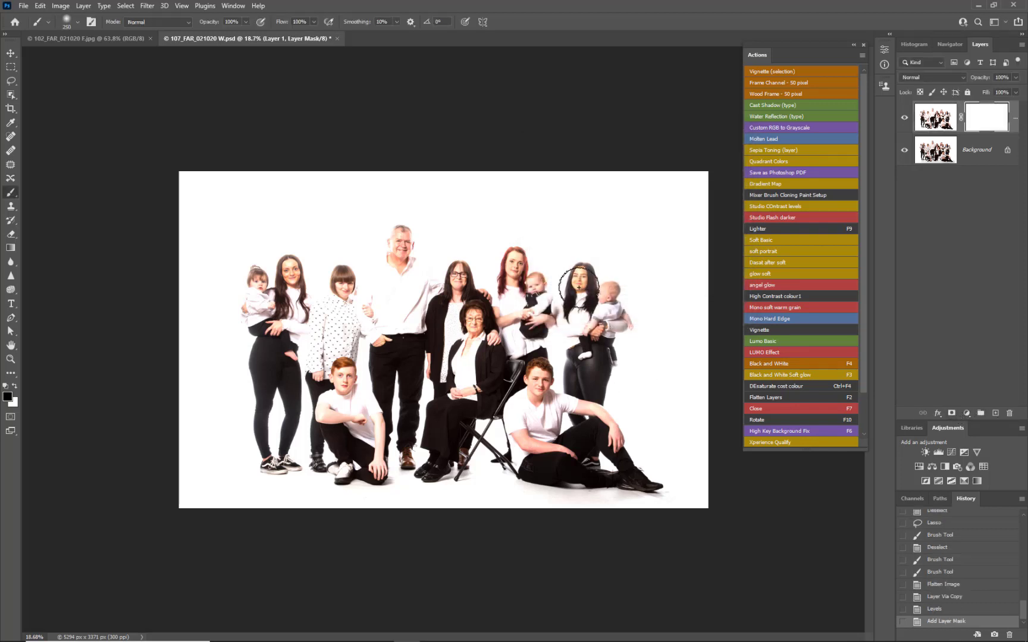
key(bracketright)
key(bracketright)
key(bracketright)
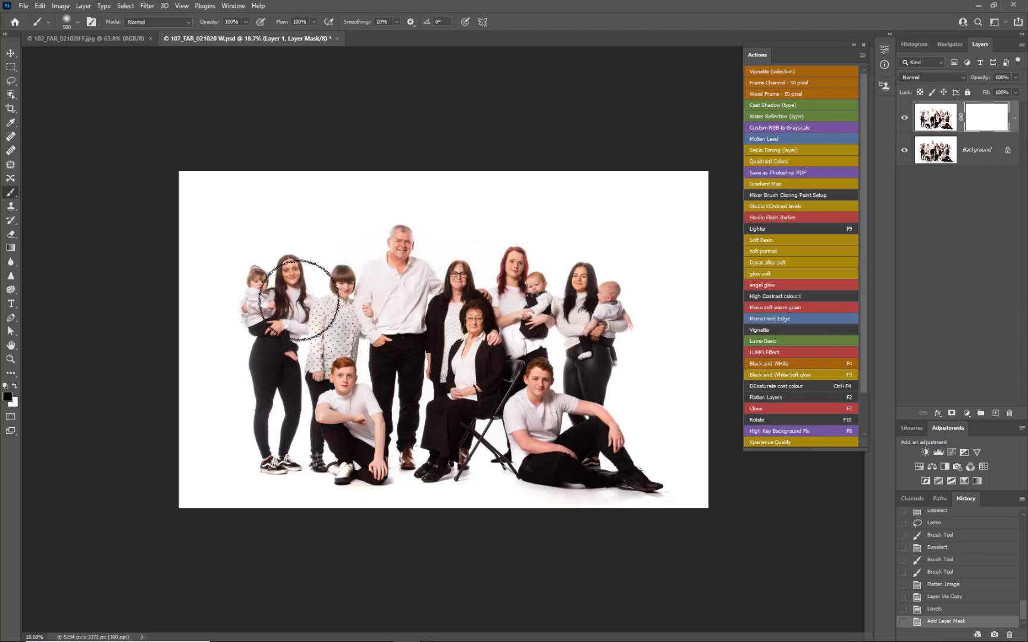
mouse_move(273, 296)
mouse_down()
mouse_move(577, 301)
mouse_move(619, 326)
mouse_move(574, 399)
mouse_move(392, 358)
mouse_move(381, 319)
mouse_move(407, 309)
mouse_up()
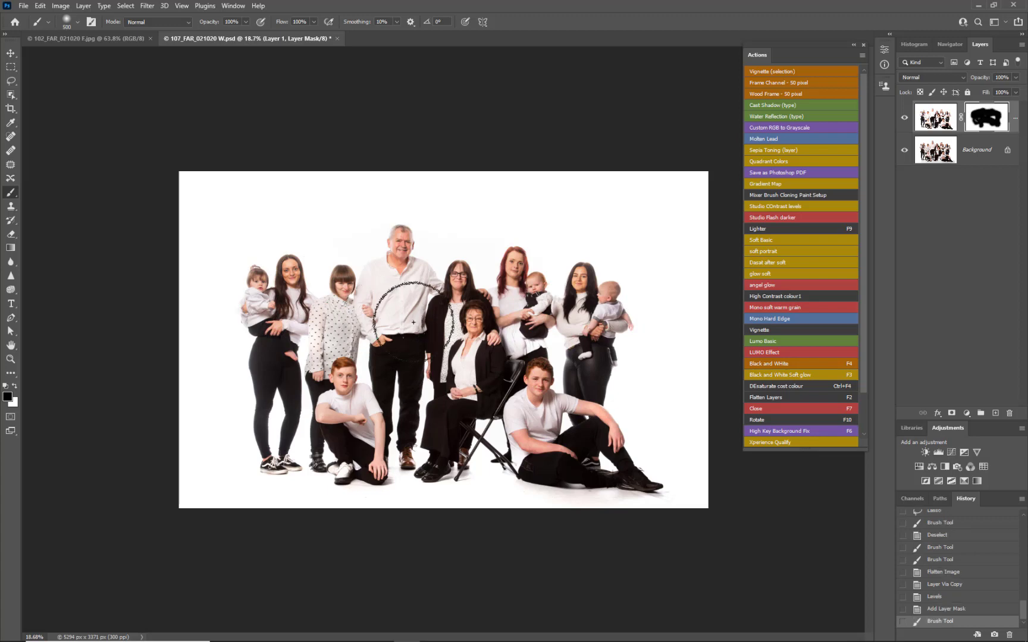
scroll(541, 447, down, 2)
scroll(541, 446, down, 1)
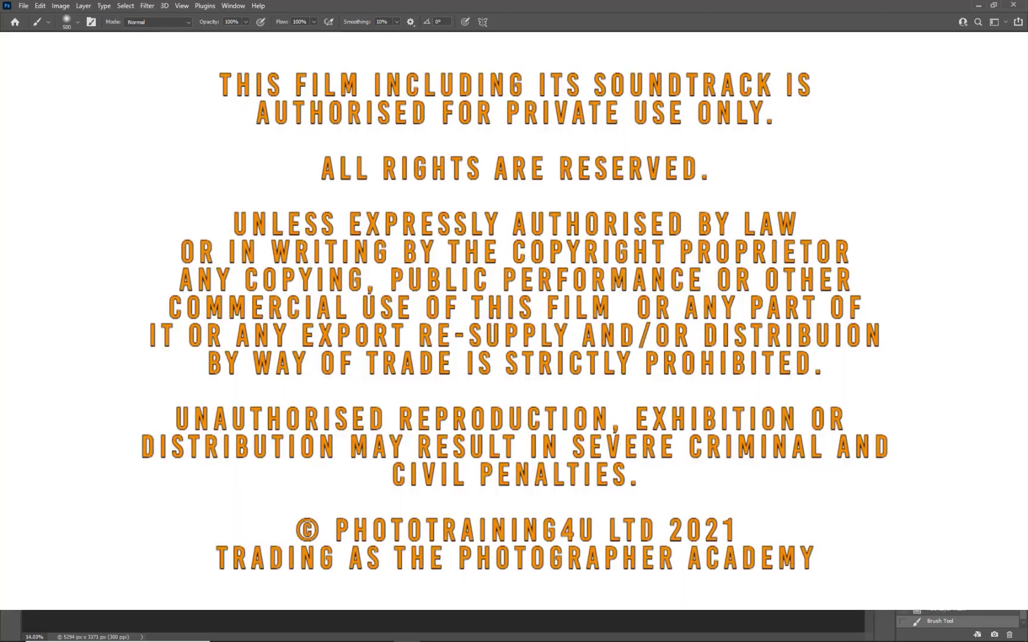